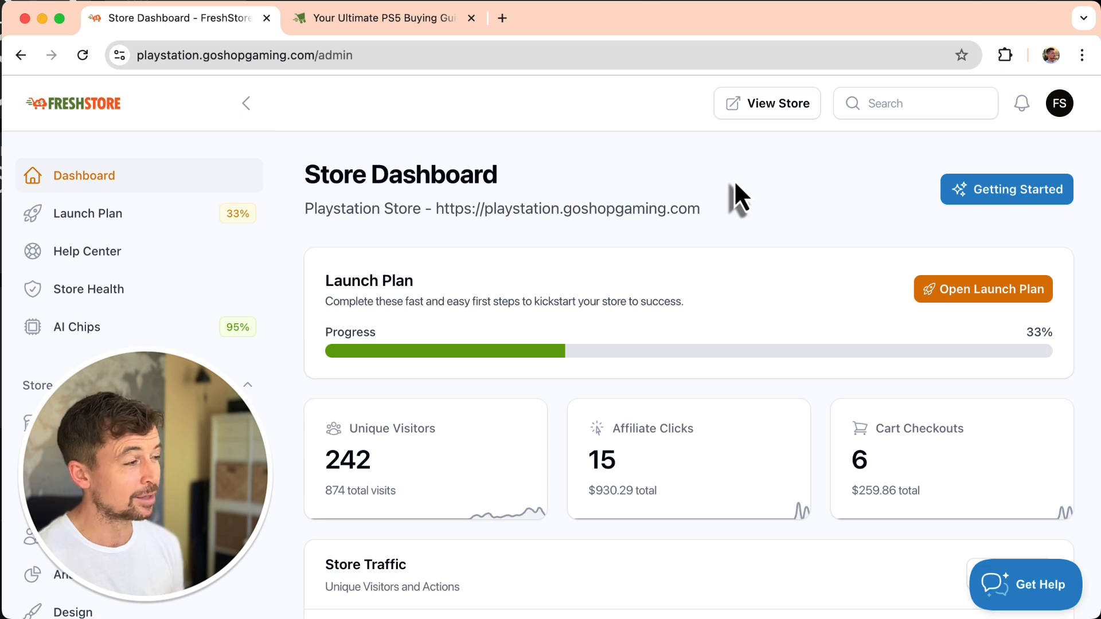
Step: Open the AI Article Writer in the store's Articles section and collapse the main navigation sidebar
{"action": "scroll", "coordinate": [232, 350], "scroll_direction": "down", "scroll_amount": 1}
{"action": "scroll", "coordinate": [232, 350], "scroll_direction": "up", "scroll_amount": 1}
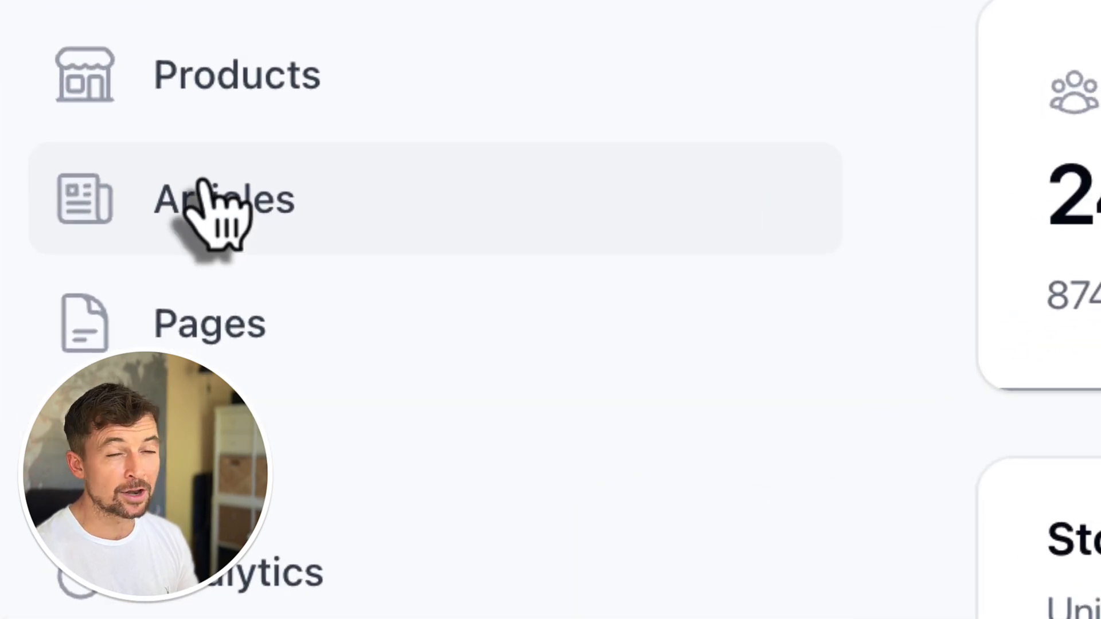
{"action": "left_click", "coordinate": [172, 279]}
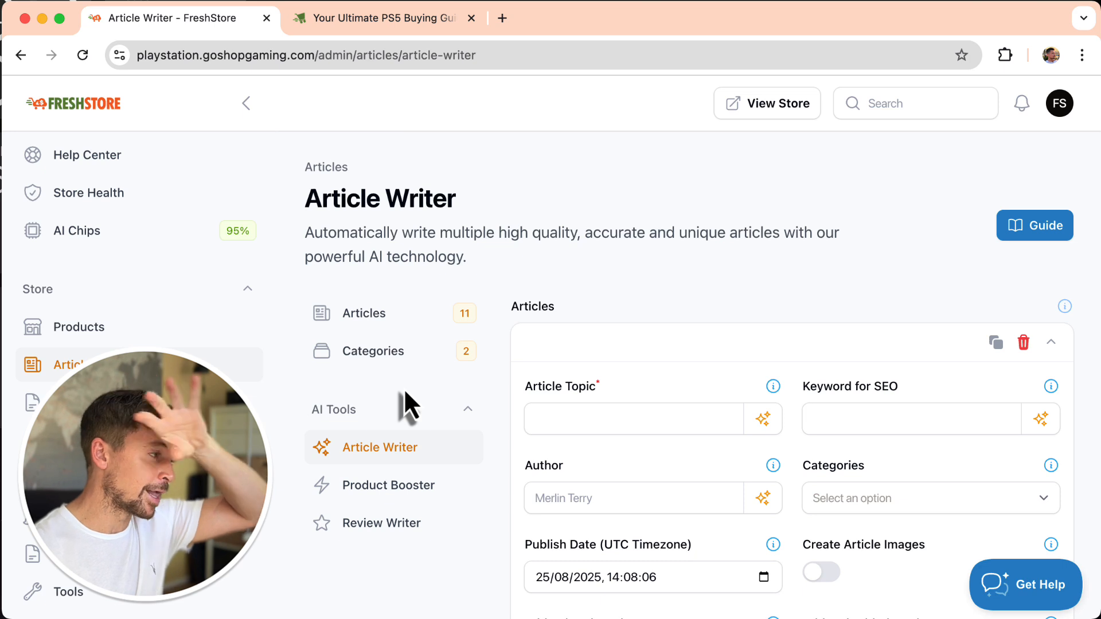
{"action": "left_click", "coordinate": [246, 103]}
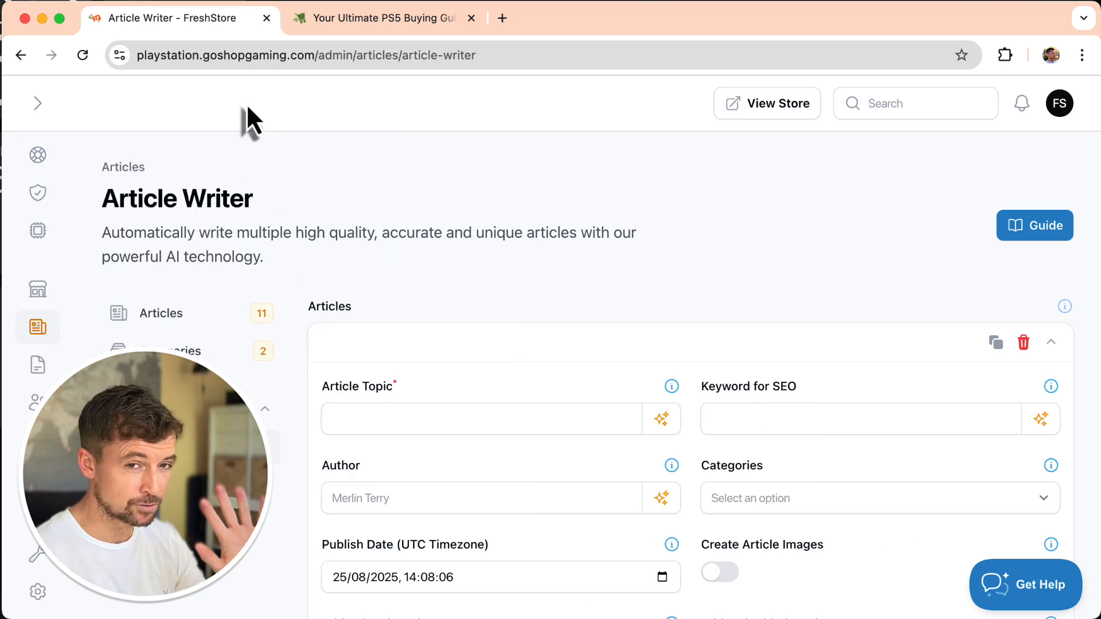
Step: Generate an article topic idea with AI for the new article
{"action": "scroll", "coordinate": [374, 276], "scroll_direction": "down", "scroll_amount": 3}
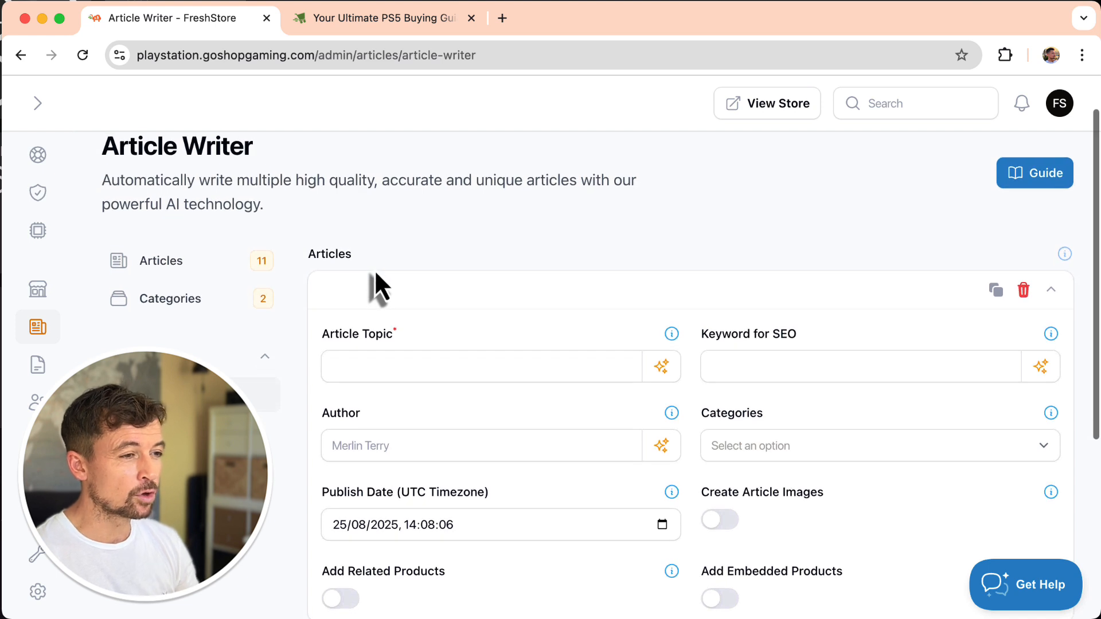
{"action": "scroll", "coordinate": [376, 274], "scroll_direction": "down", "scroll_amount": 1}
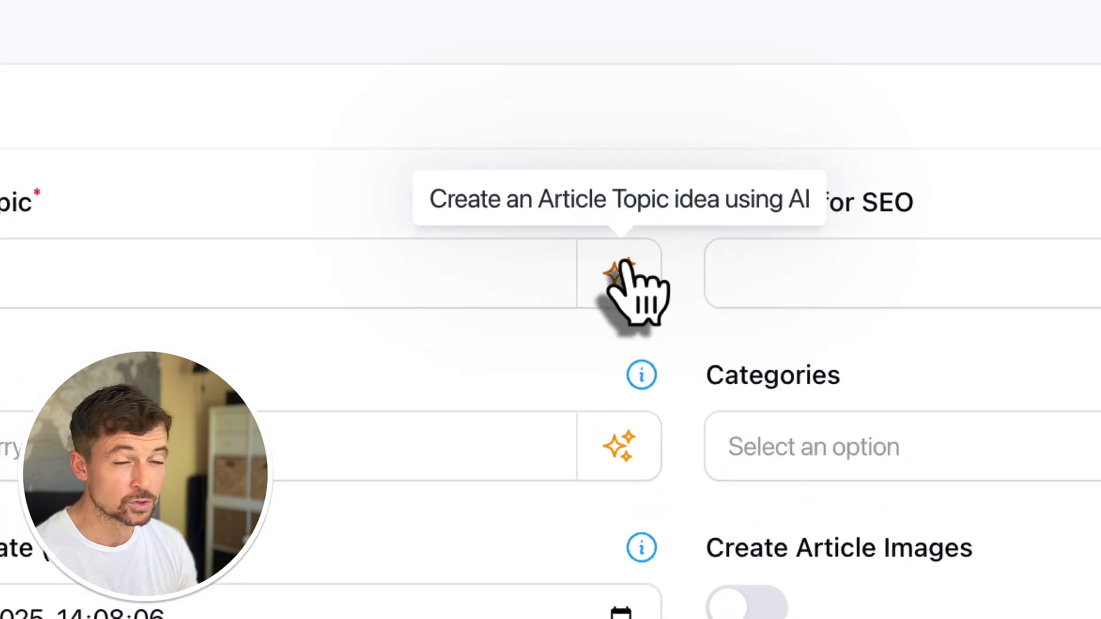
{"action": "left_click", "coordinate": [582, 267]}
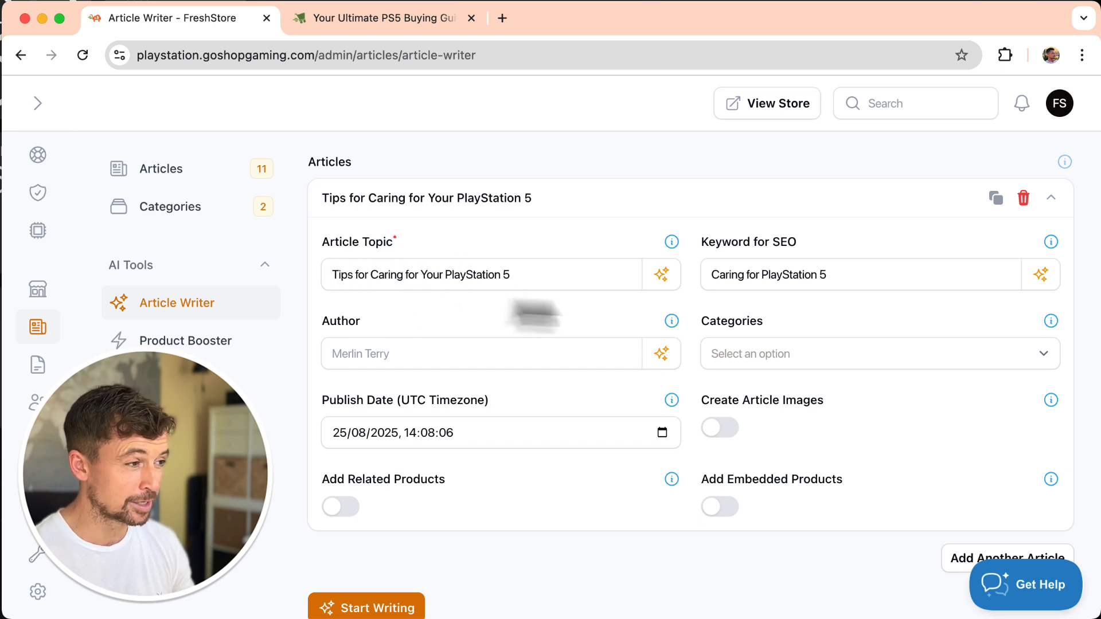
Step: Replace the article topic with "PS5 Controller Buyers Guide"
{"action": "triple_click", "coordinate": [521, 278]}
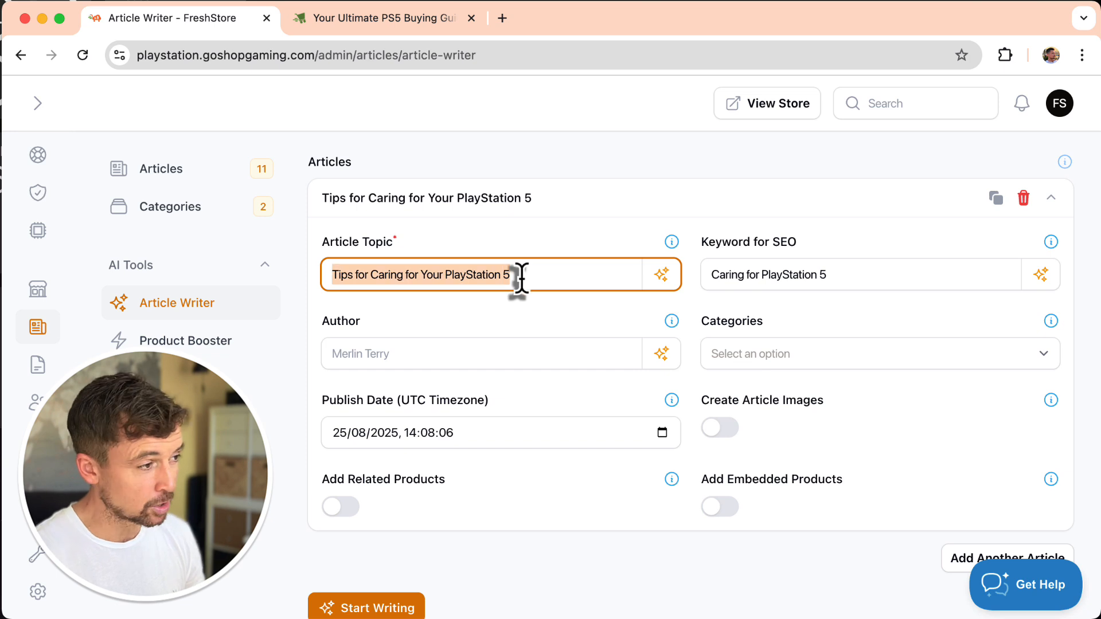
{"action": "type", "text": "PS5"}
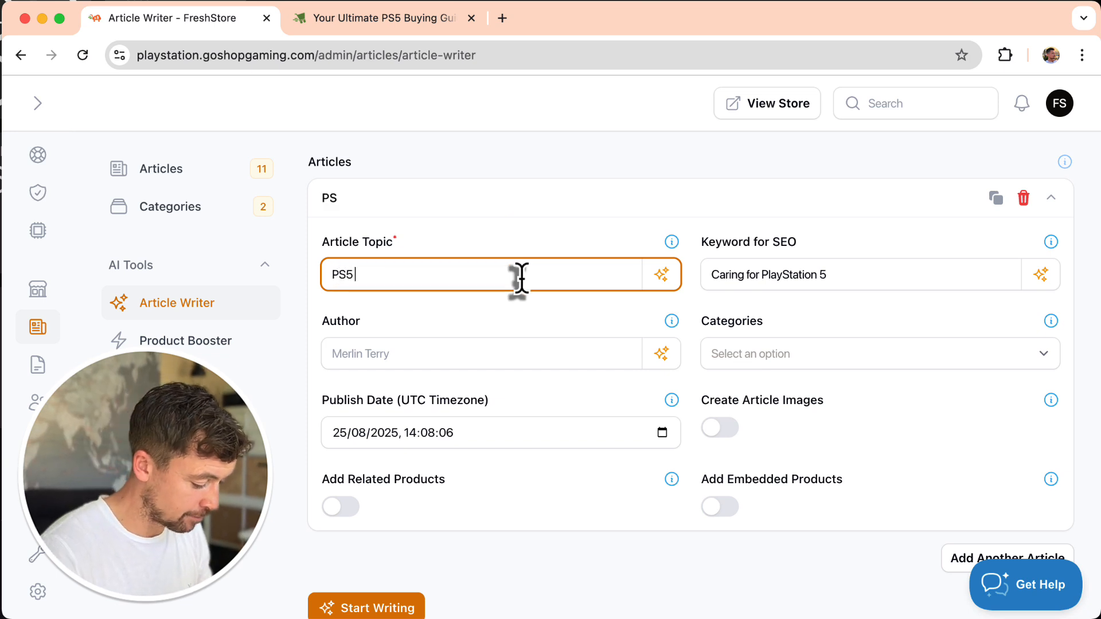
{"action": "type", "text": " Cont"}
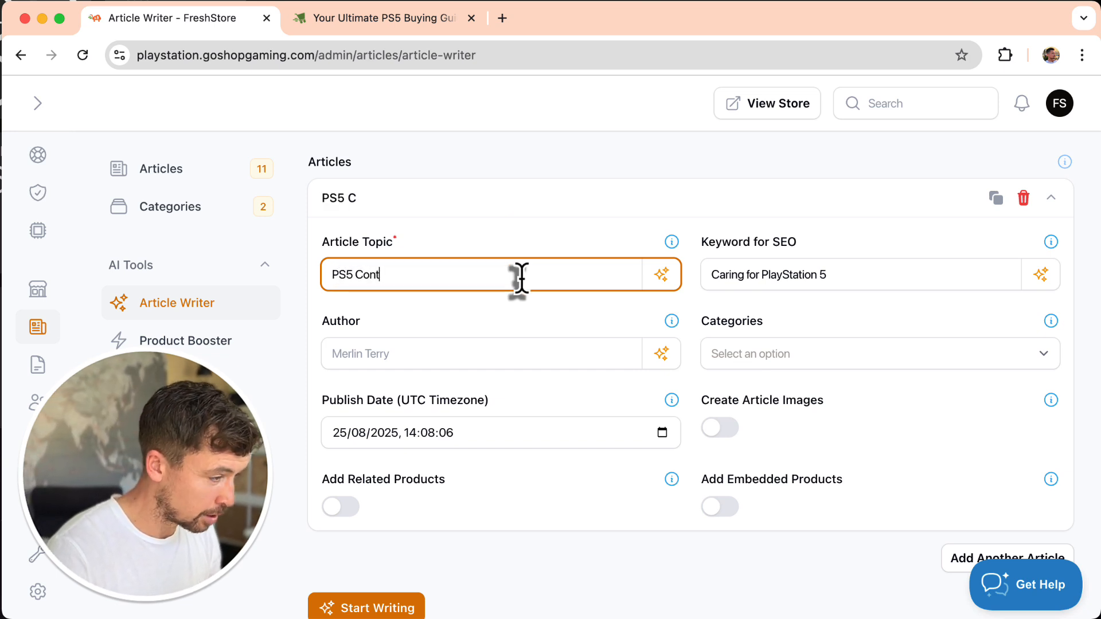
{"action": "type", "text": "roller Bue"}
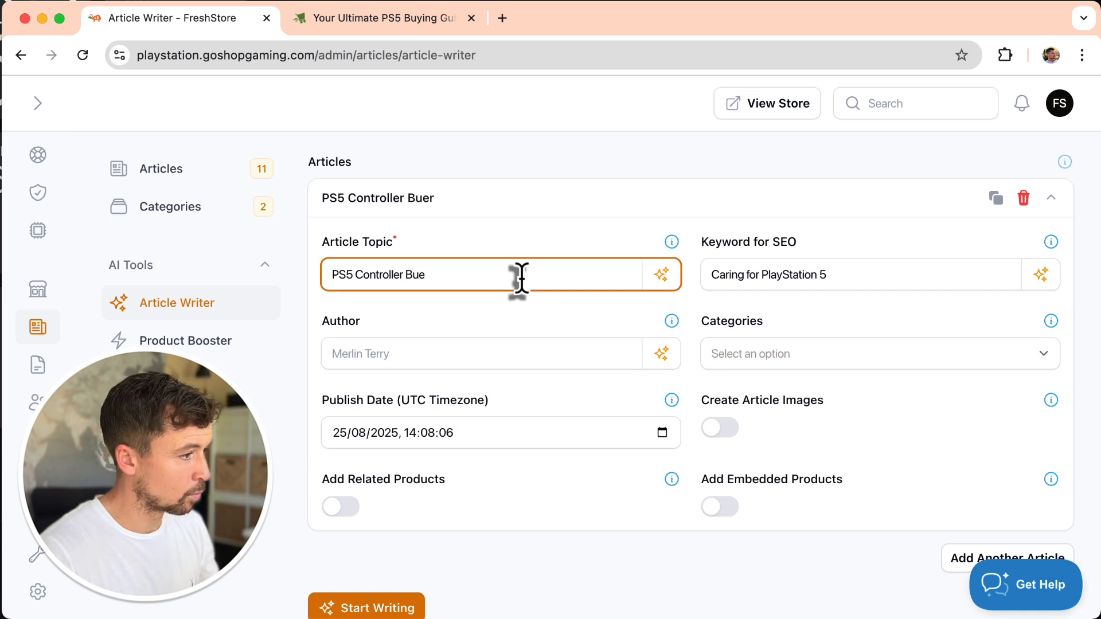
{"action": "type", "text": "rrs"}
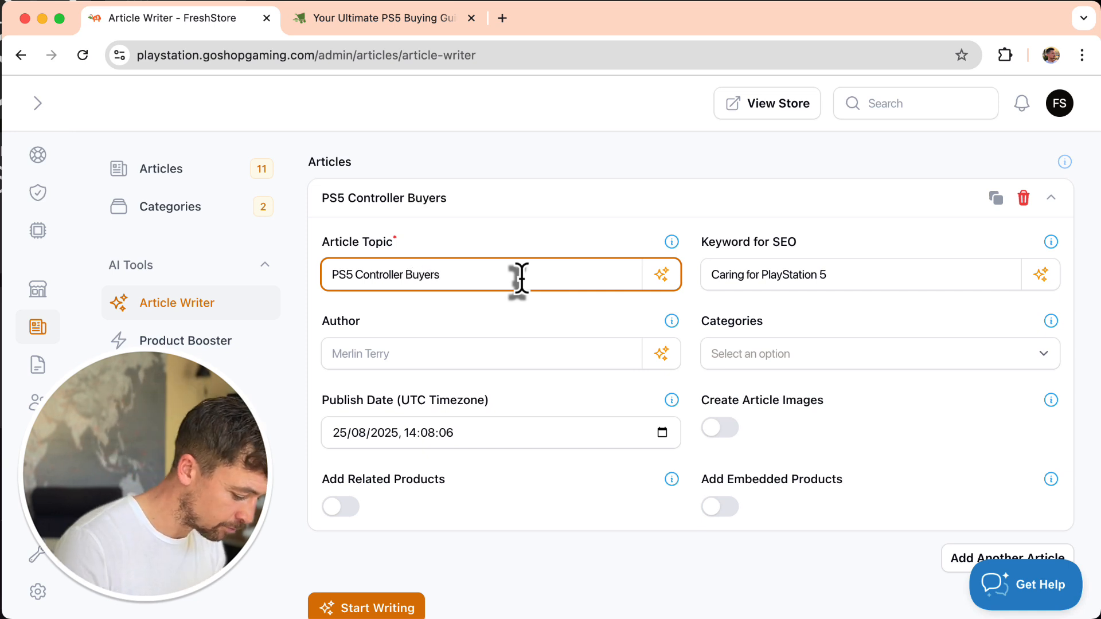
{"action": "type", "text": " Guide"}
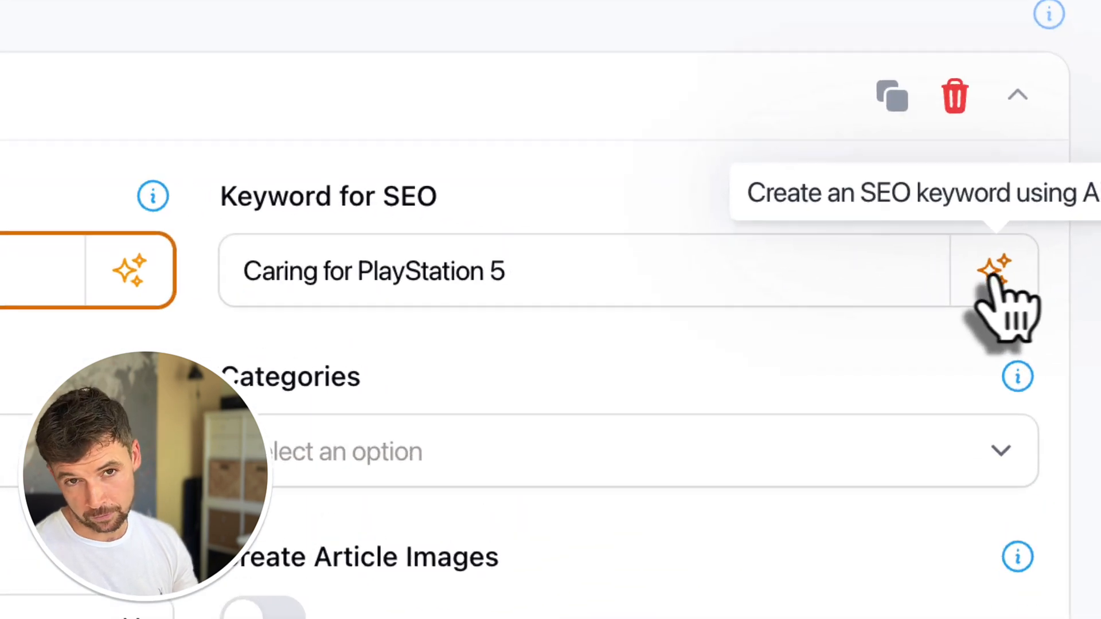
Step: Generate the SEO keyword "PS5 Controller Tips" with AI, regenerating once, and fill in an AI-generated author name
{"action": "left_click", "coordinate": [994, 274]}
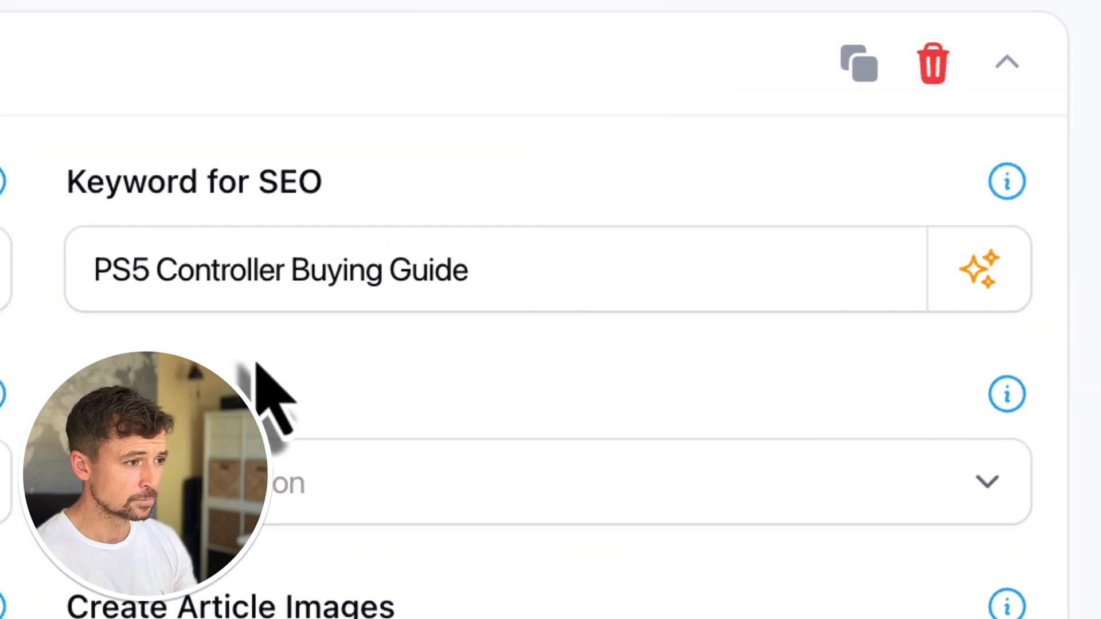
{"action": "left_click", "coordinate": [973, 291]}
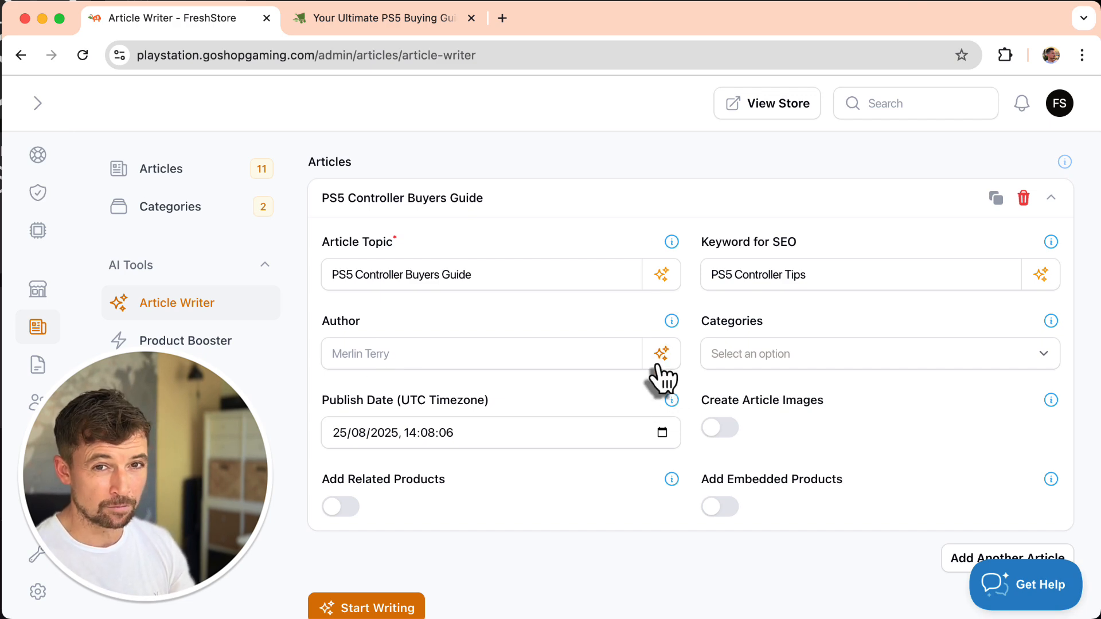
{"action": "left_click", "coordinate": [376, 363]}
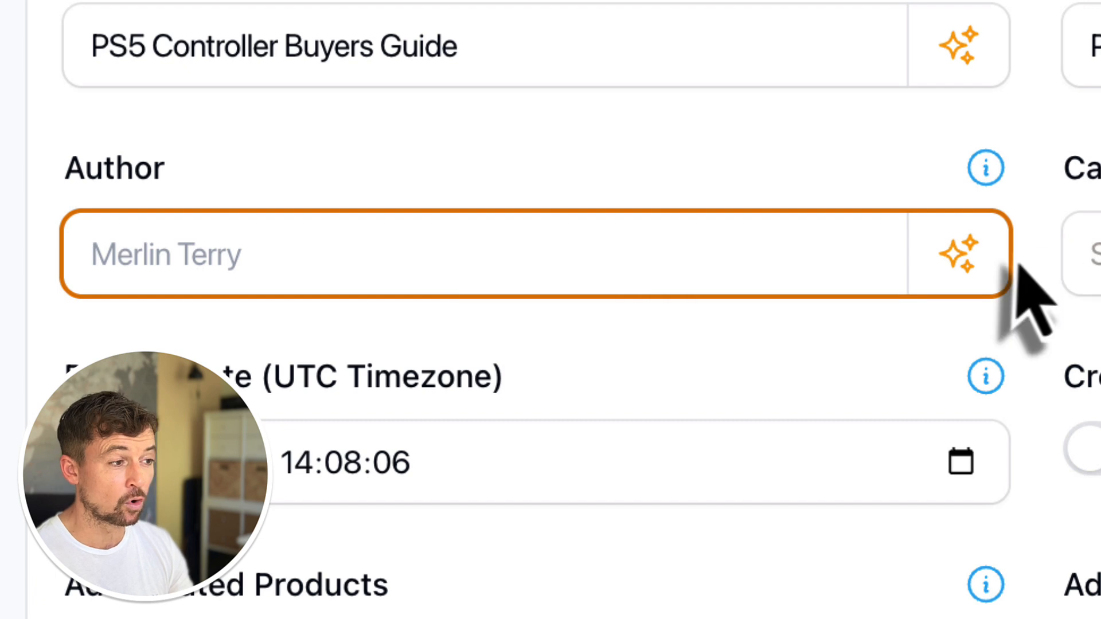
{"action": "left_click", "coordinate": [958, 257]}
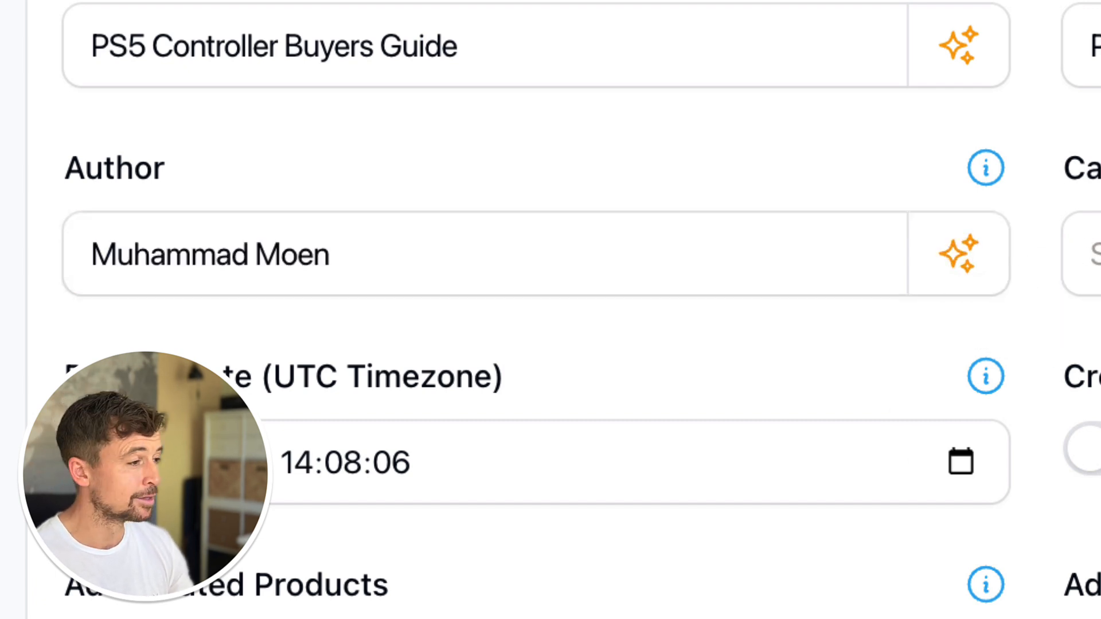
{"action": "left_click", "coordinate": [958, 254]}
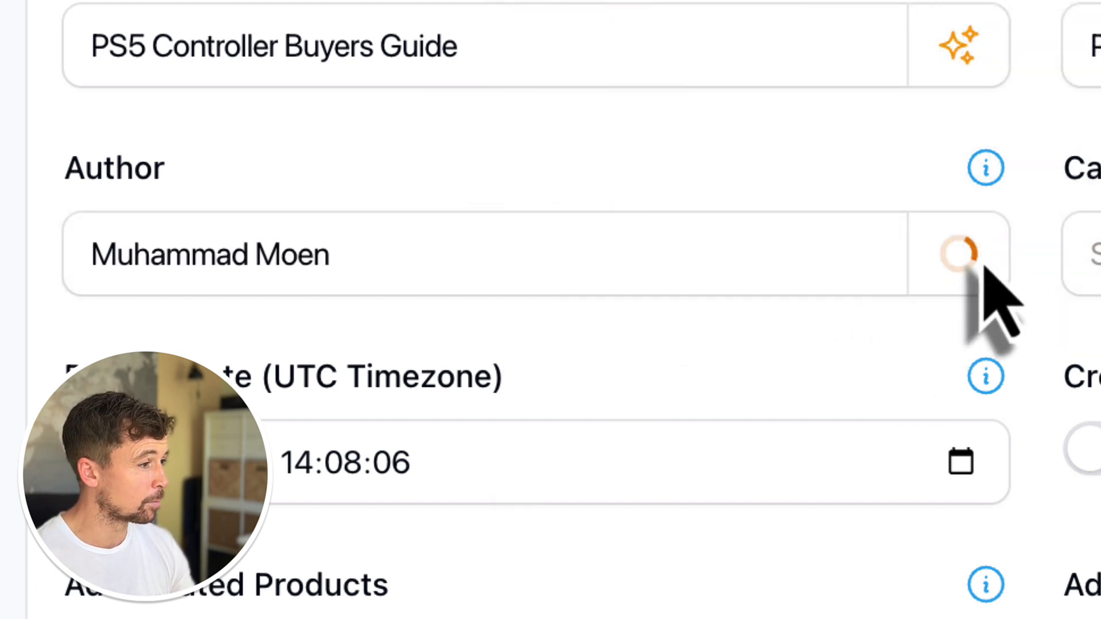
{"action": "left_click", "coordinate": [970, 252]}
{"action": "left_click", "coordinate": [975, 267]}
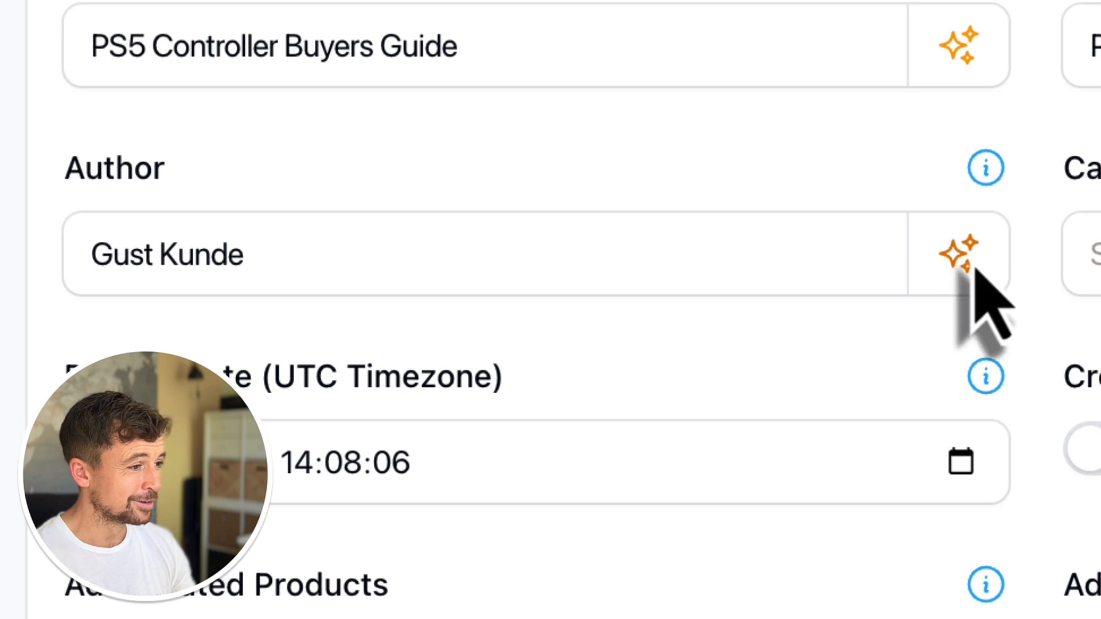
{"action": "left_click", "coordinate": [970, 258]}
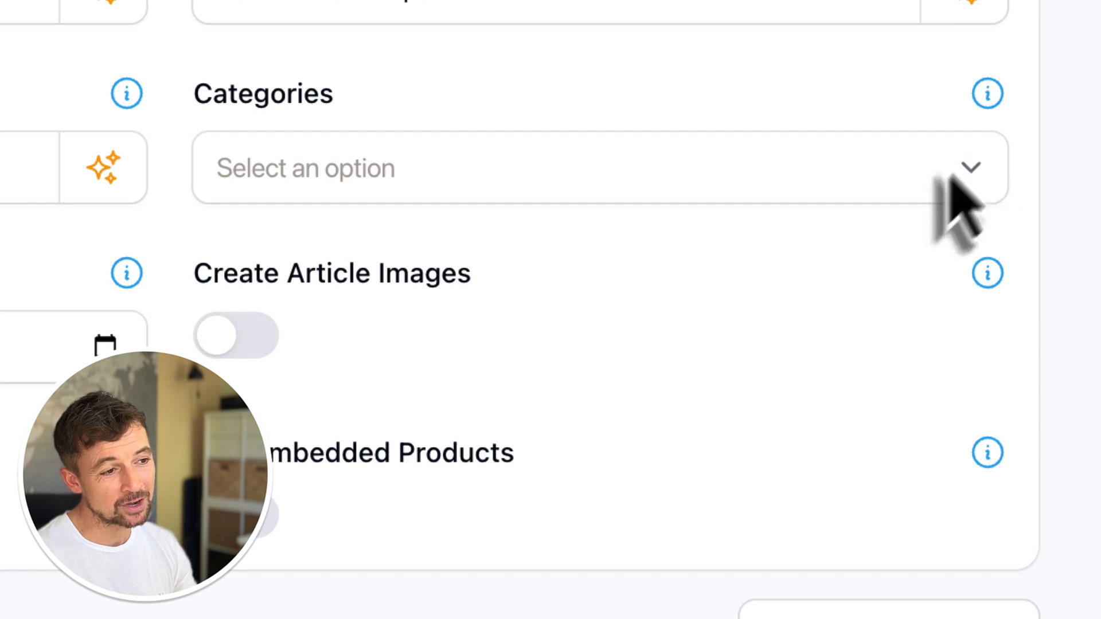
Step: Assign the article to the PS5 Buying Guides category
{"action": "left_click", "coordinate": [971, 175]}
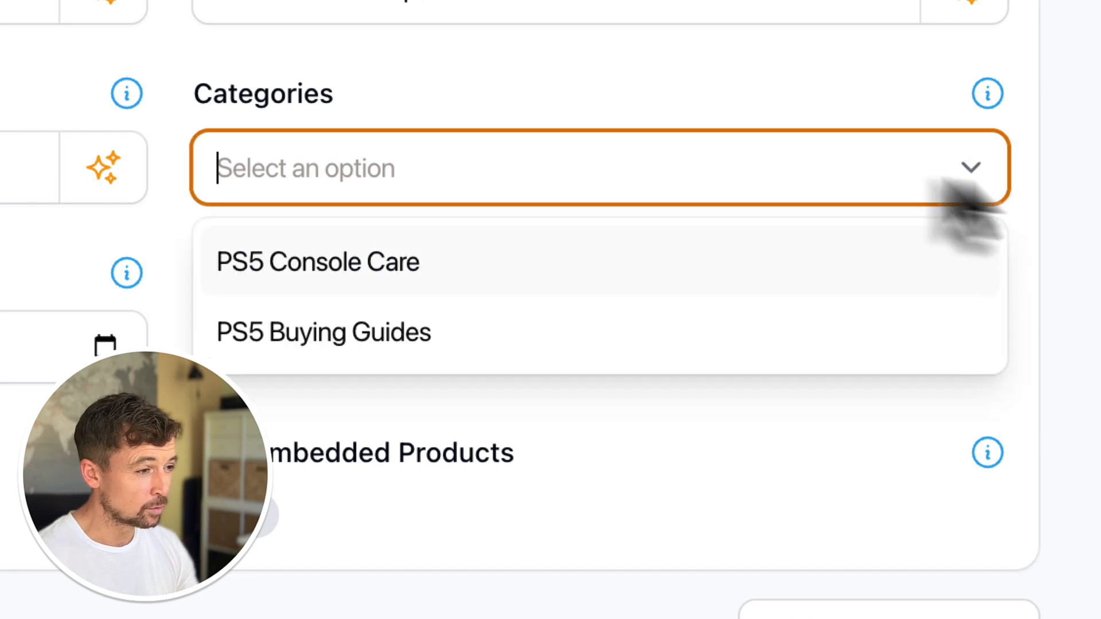
{"action": "left_click", "coordinate": [338, 344]}
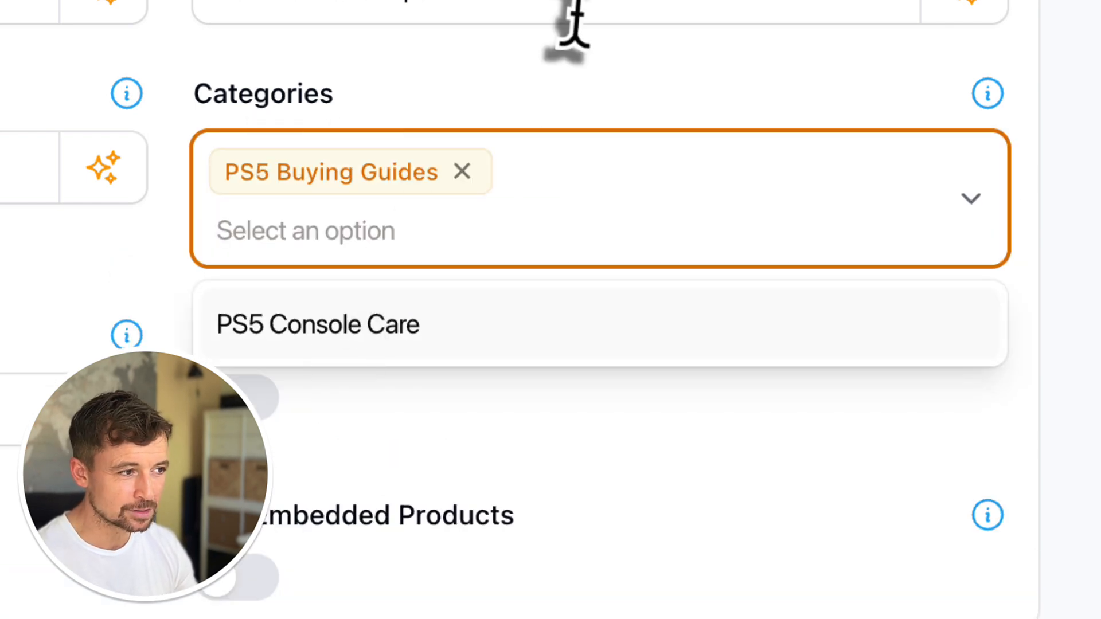
{"action": "left_click", "coordinate": [568, 68]}
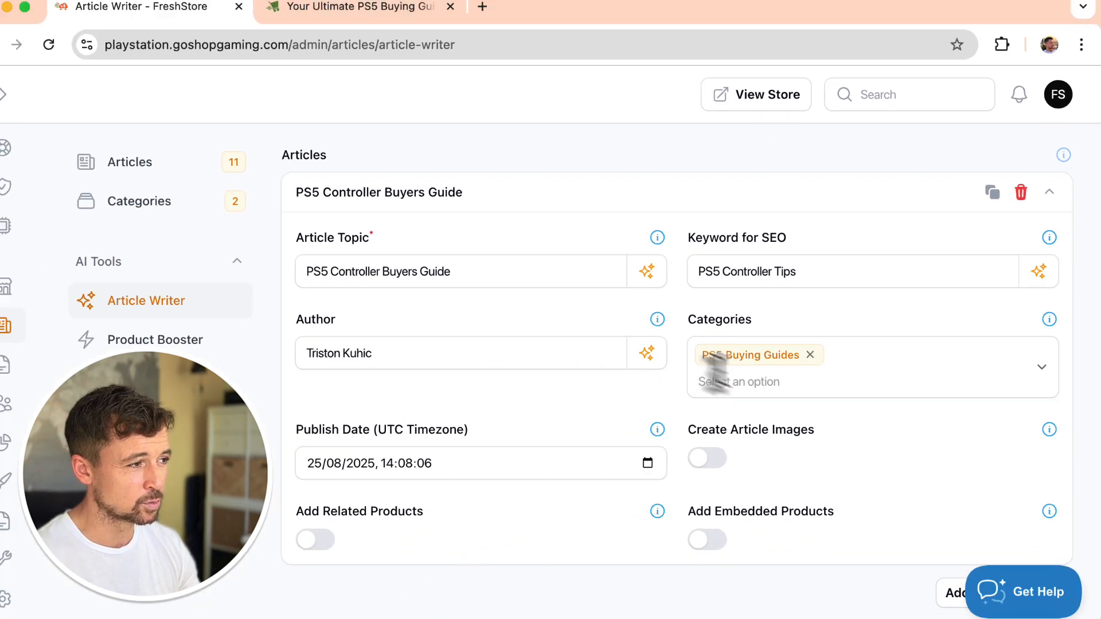
Step: Enable Create Article Images, Add Related Products and Add Embedded Products for the article
{"action": "scroll", "coordinate": [615, 608], "scroll_direction": "down", "scroll_amount": 1}
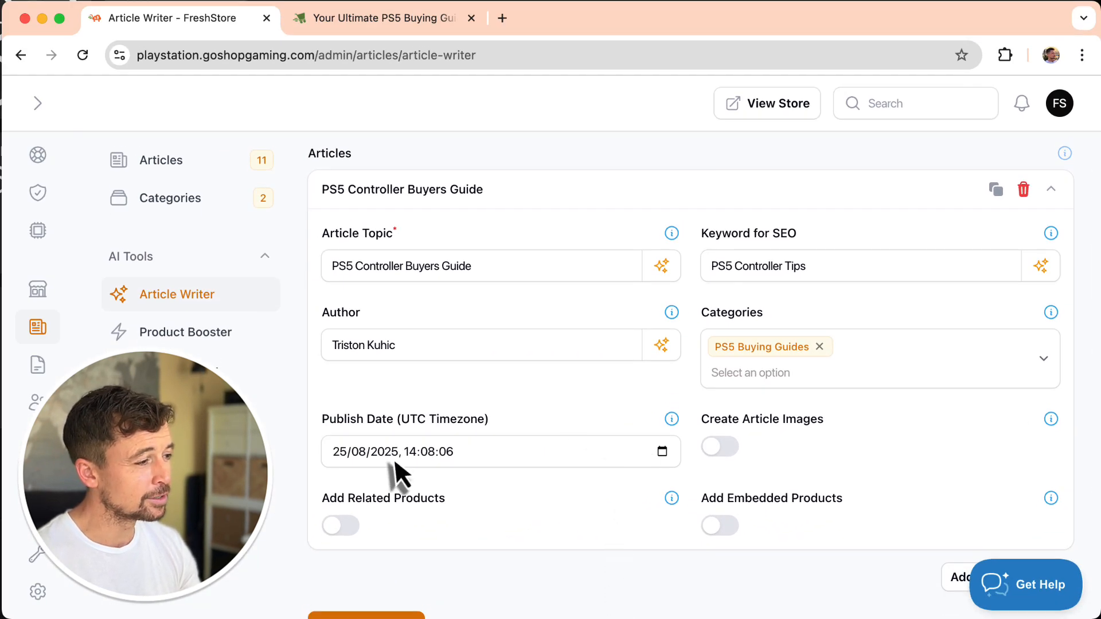
{"action": "scroll", "coordinate": [467, 466], "scroll_direction": "down", "scroll_amount": 4}
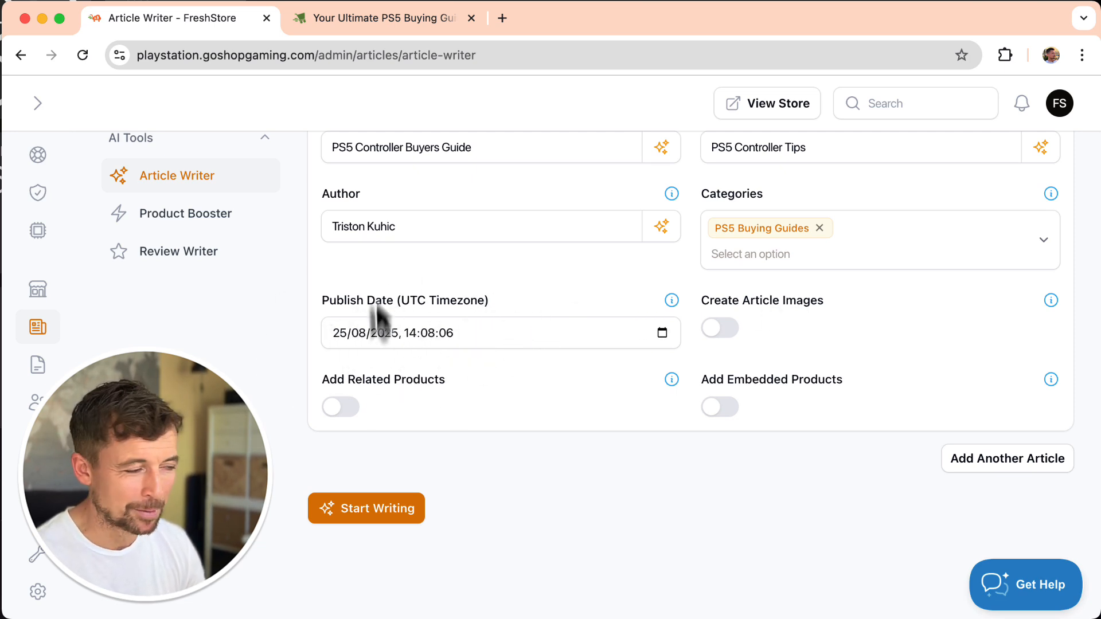
{"action": "scroll", "coordinate": [689, 459], "scroll_direction": "up", "scroll_amount": 1}
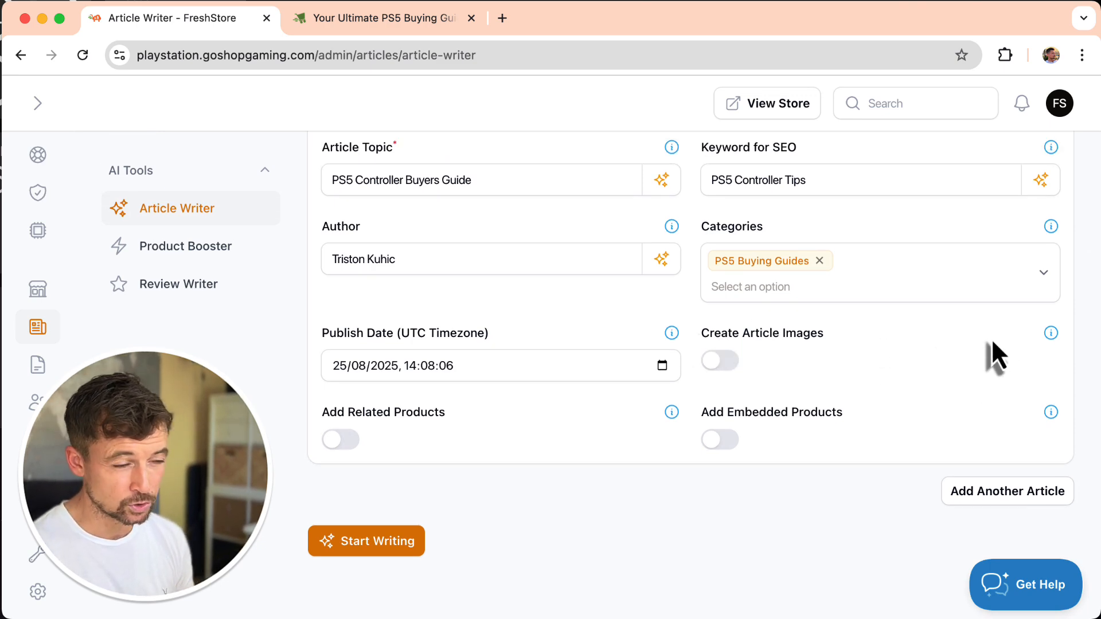
{"action": "left_click", "coordinate": [716, 359]}
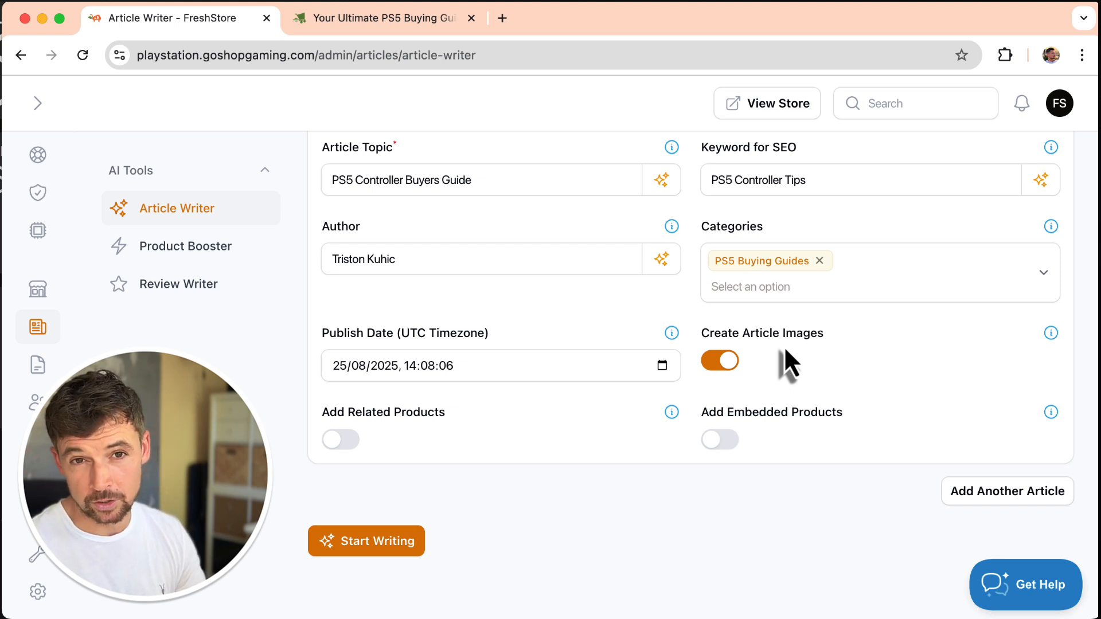
{"action": "mouse_move", "coordinate": [1051, 336]}
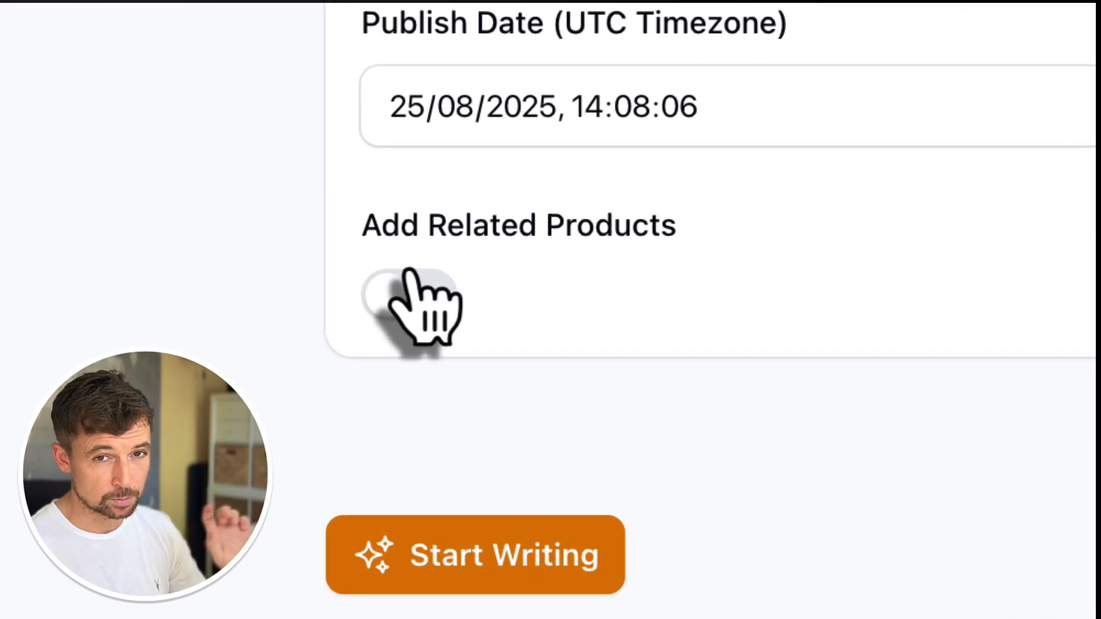
{"action": "left_click", "coordinate": [412, 281]}
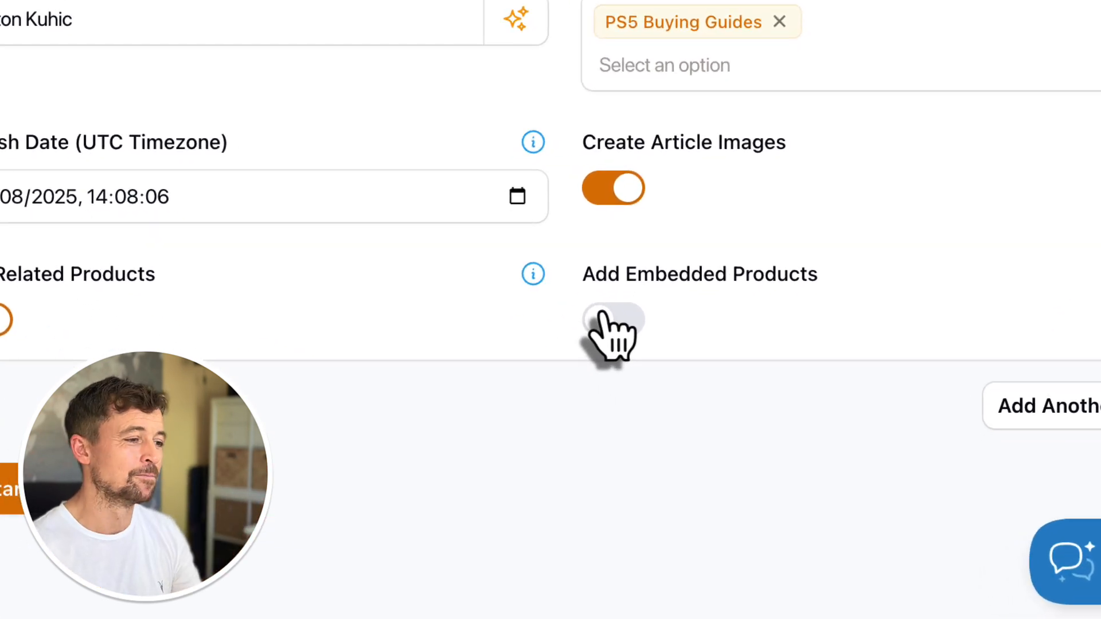
{"action": "left_click", "coordinate": [603, 317]}
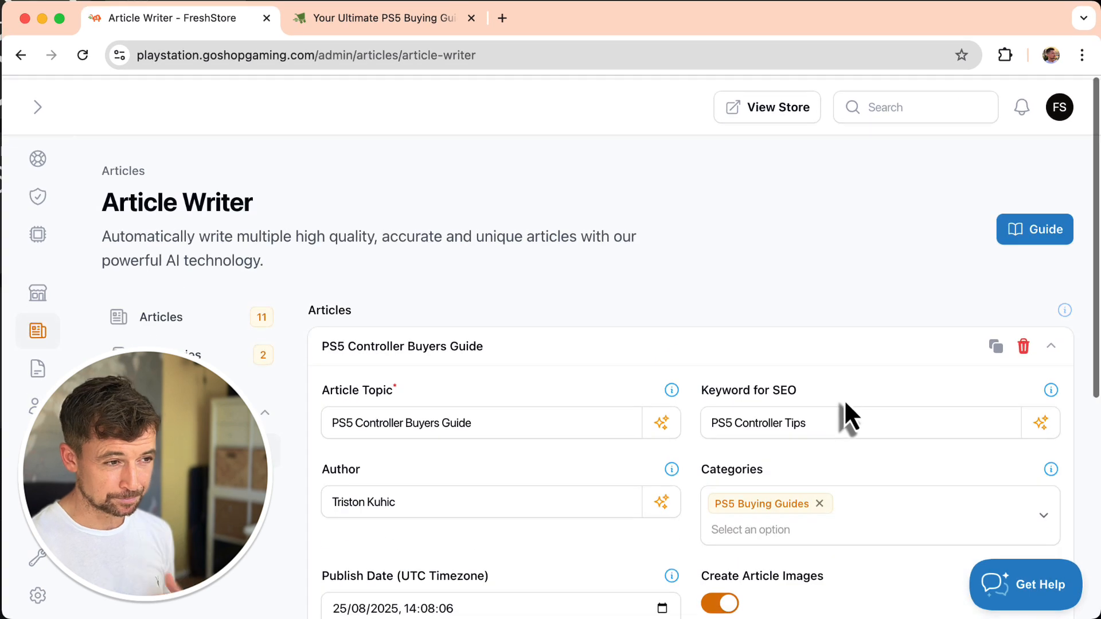
Step: Duplicate the configured PS5 Controller Buyers Guide article entry
{"action": "scroll", "coordinate": [845, 404], "scroll_direction": "down", "scroll_amount": 1}
{"action": "scroll", "coordinate": [846, 405], "scroll_direction": "down", "scroll_amount": 3}
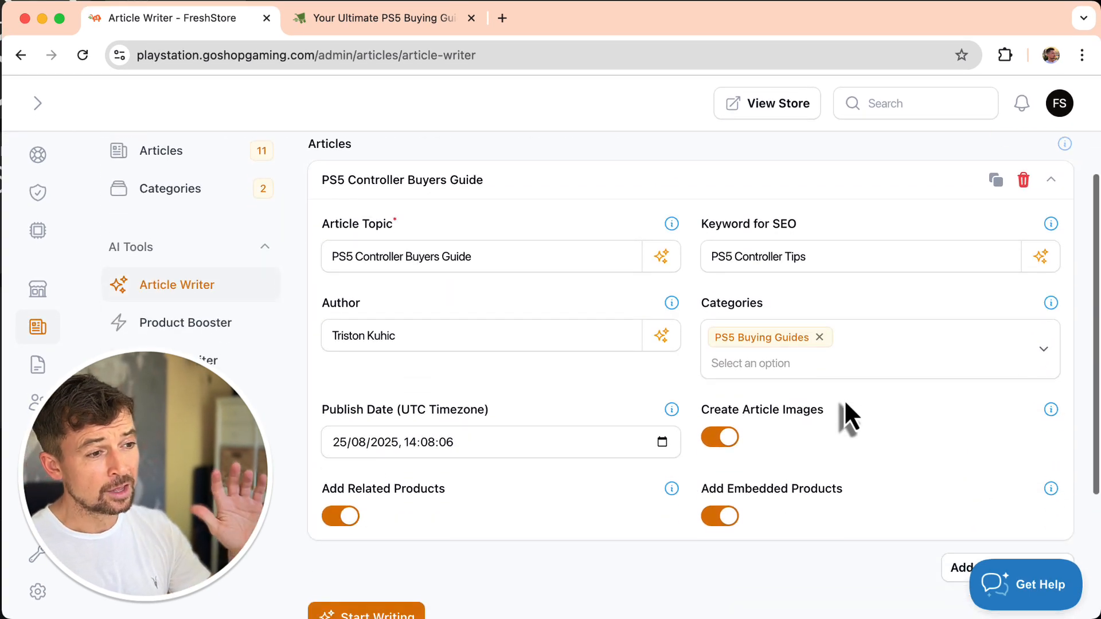
{"action": "scroll", "coordinate": [845, 401], "scroll_direction": "up", "scroll_amount": 1}
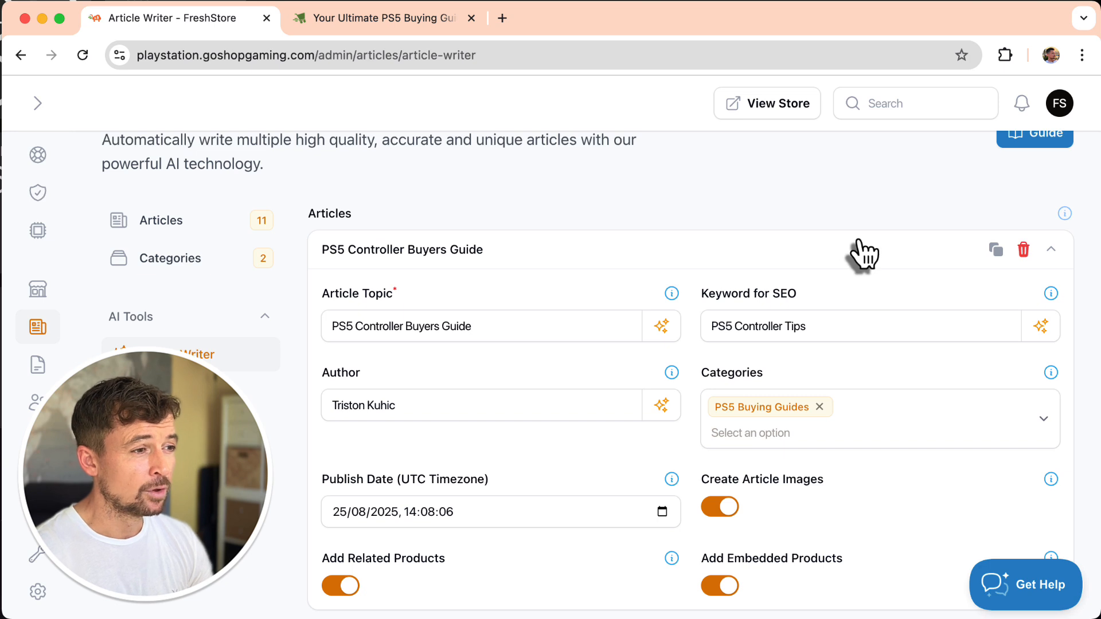
{"action": "scroll", "coordinate": [862, 253], "scroll_direction": "down", "scroll_amount": 1}
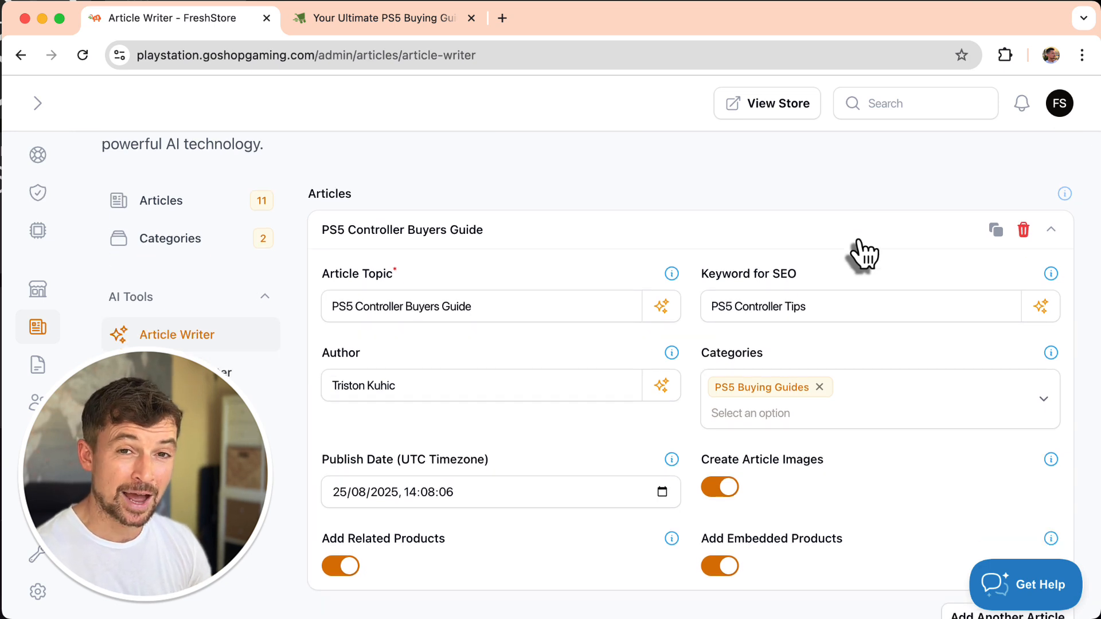
{"action": "scroll", "coordinate": [860, 253], "scroll_direction": "down", "scroll_amount": 5}
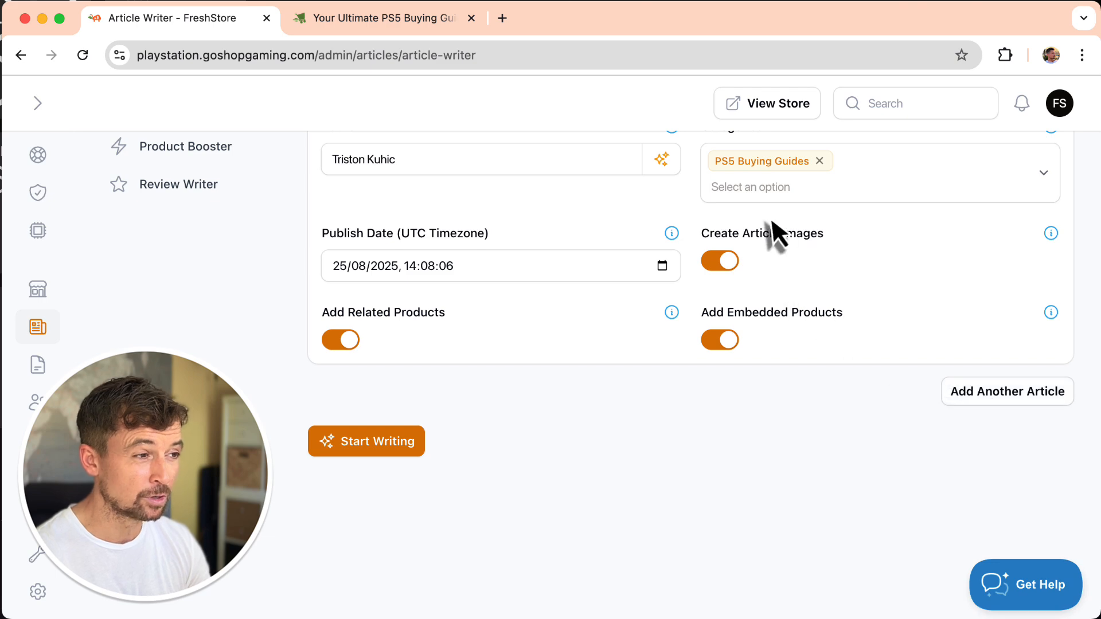
{"action": "scroll", "coordinate": [777, 233], "scroll_direction": "up", "scroll_amount": 6}
{"action": "scroll", "coordinate": [771, 225], "scroll_direction": "down", "scroll_amount": 1}
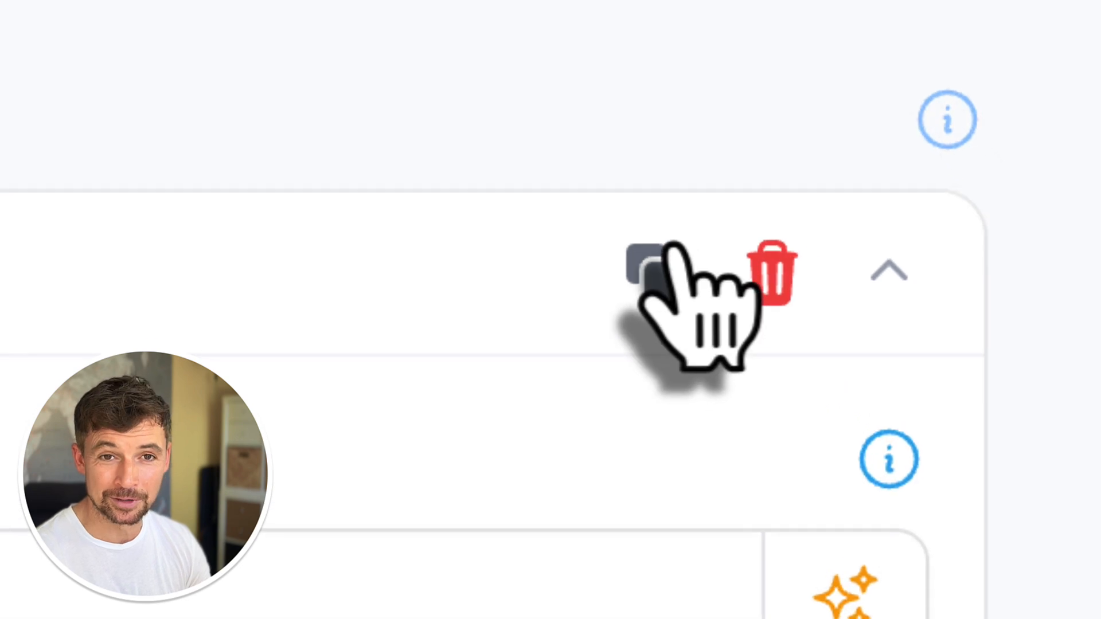
{"action": "left_click", "coordinate": [667, 271]}
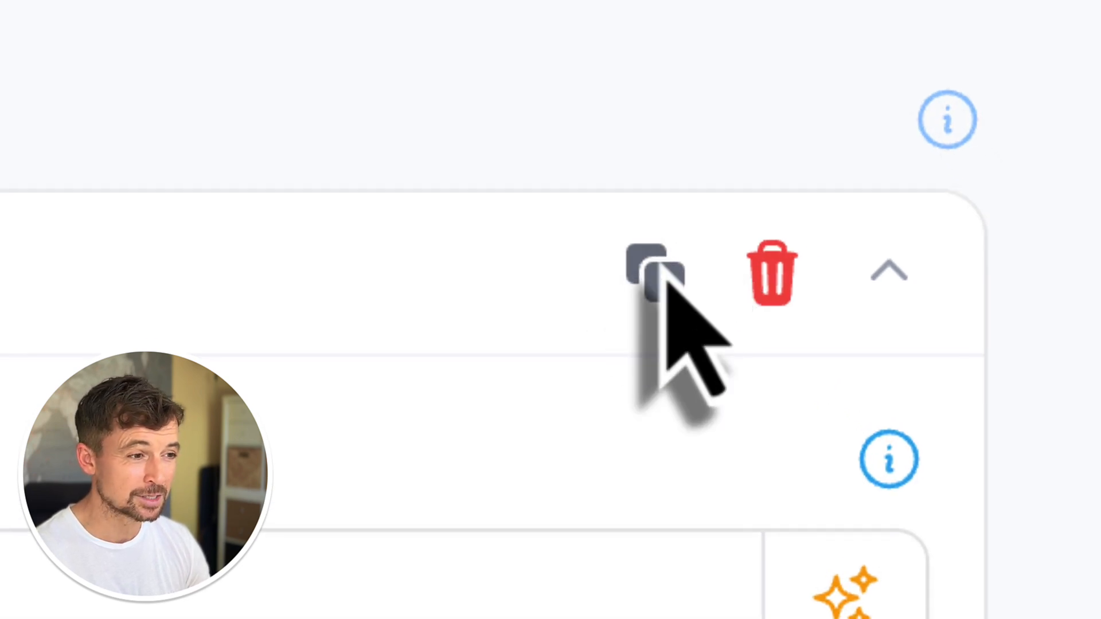
Step: Change the duplicated article's topic to "PS5 Headsets Buyers Guide" and generate a matching SEO keyword with AI
{"action": "scroll", "coordinate": [94, 505], "scroll_direction": "down", "scroll_amount": 9}
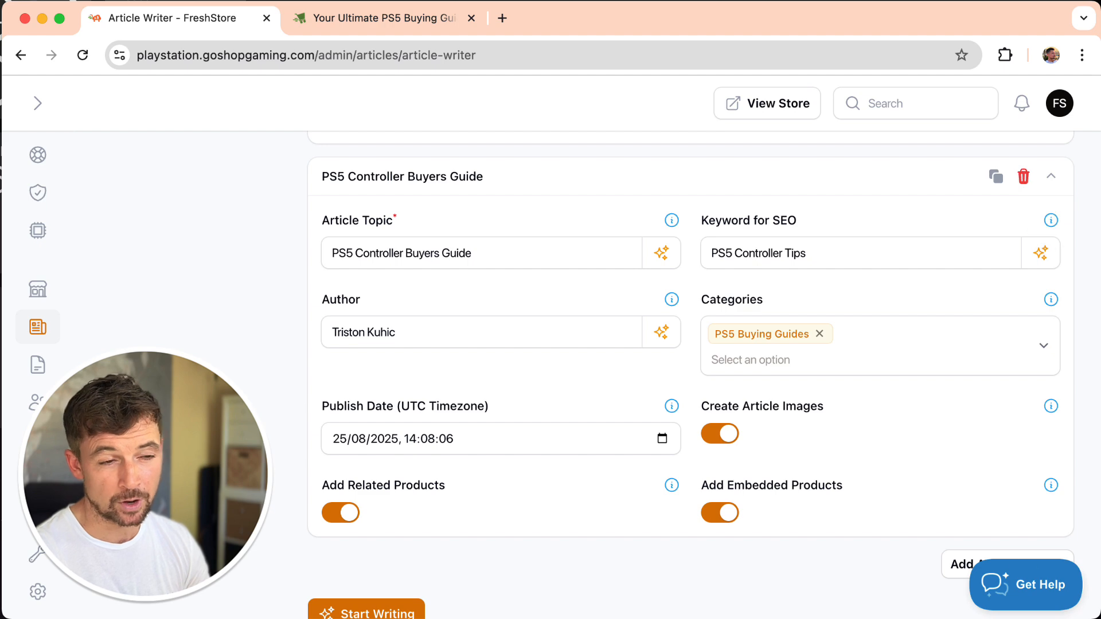
{"action": "scroll", "coordinate": [651, 487], "scroll_direction": "up", "scroll_amount": 9}
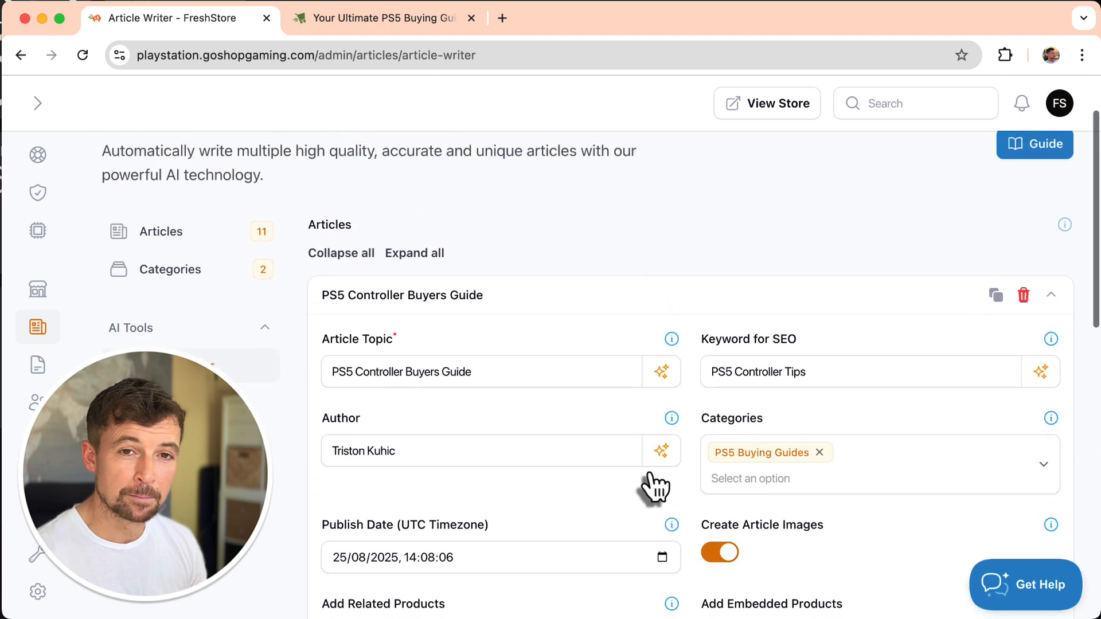
{"action": "scroll", "coordinate": [651, 476], "scroll_direction": "down", "scroll_amount": 8}
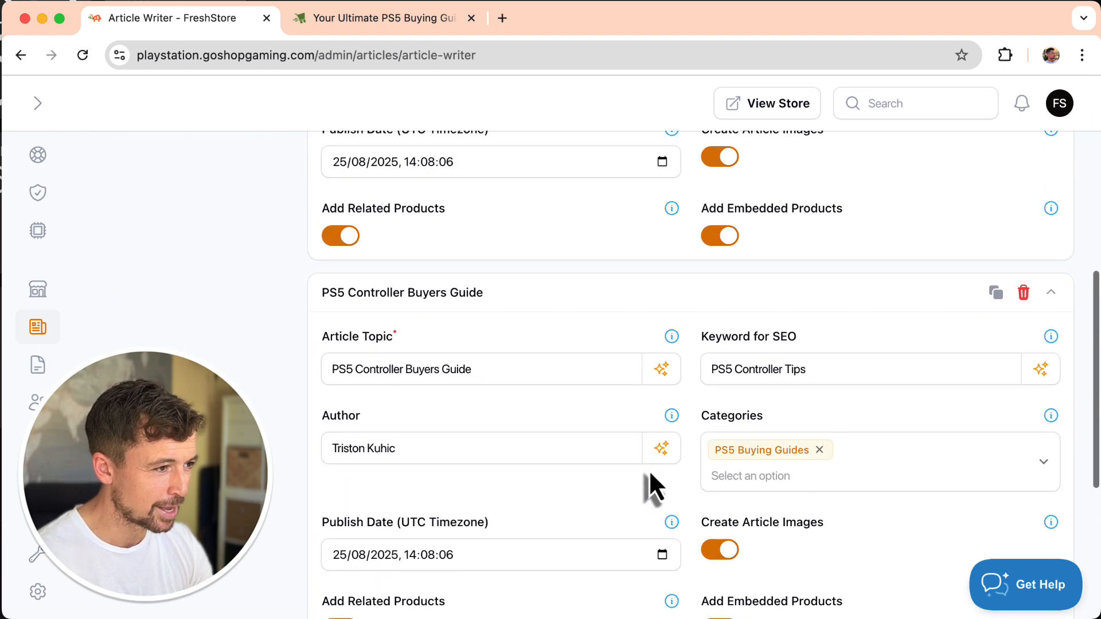
{"action": "left_click", "coordinate": [381, 366]}
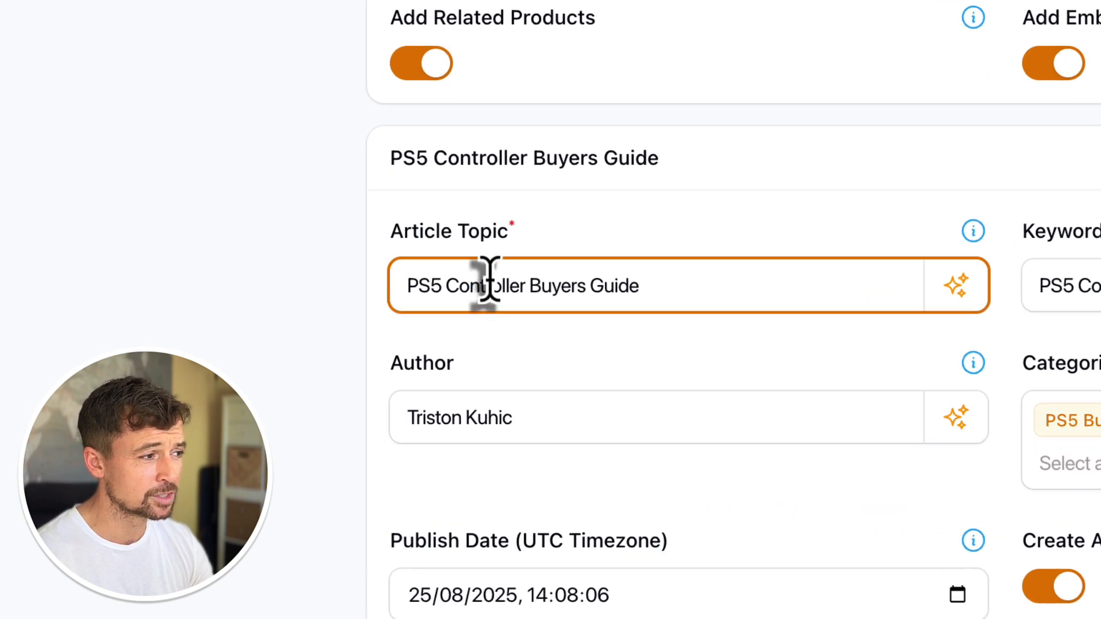
{"action": "double_click", "coordinate": [489, 281]}
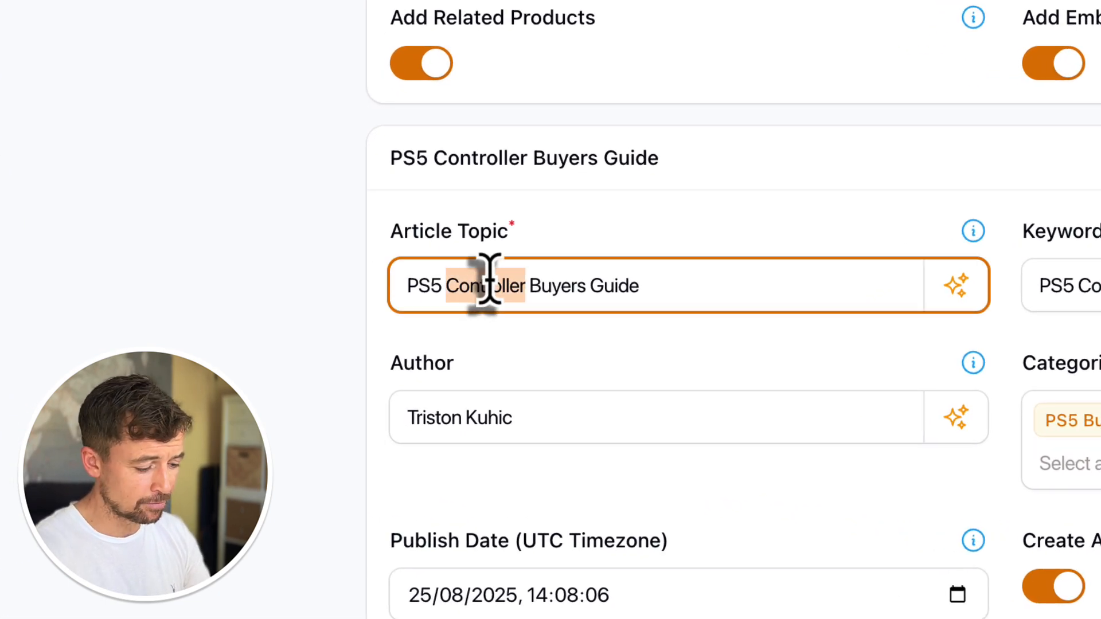
{"action": "type", "text": "Headsets"}
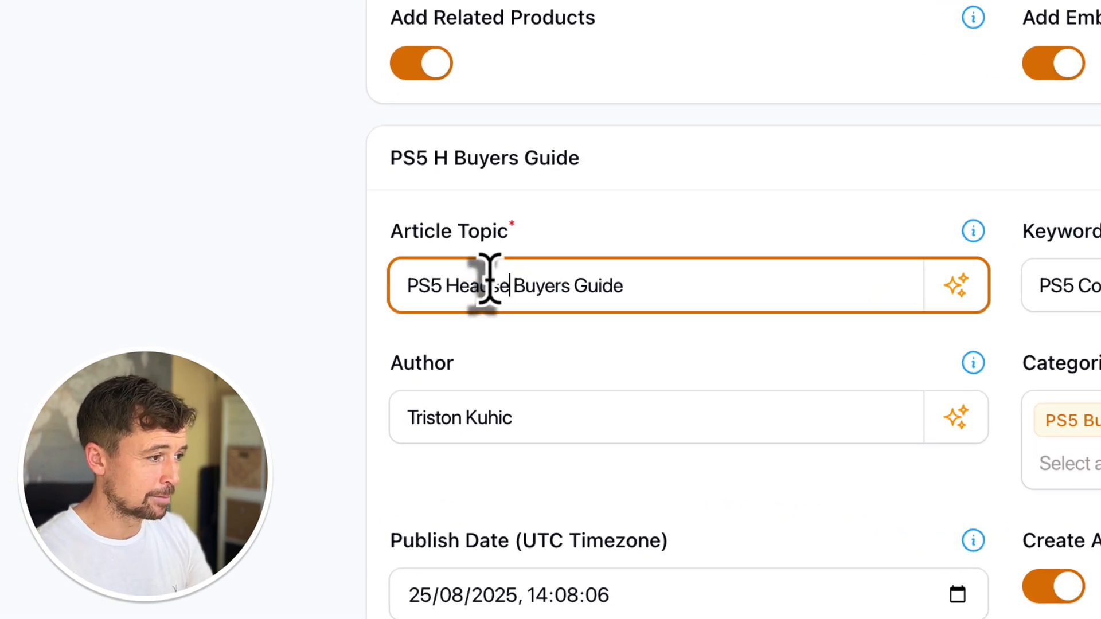
{"action": "key", "text": "BackSpace"}
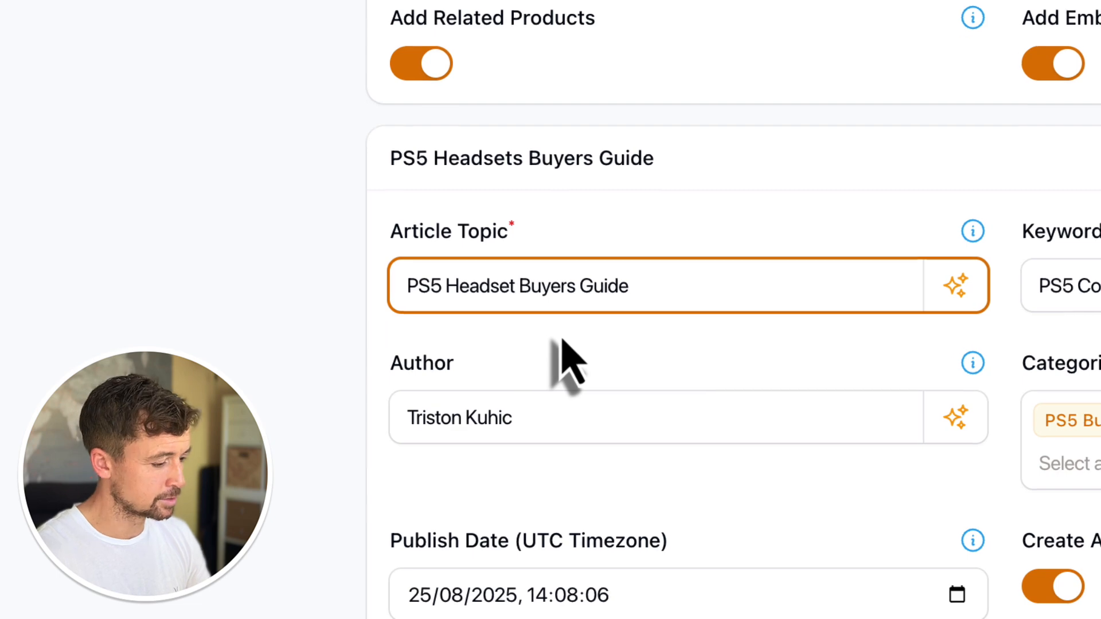
{"action": "type", "text": "s"}
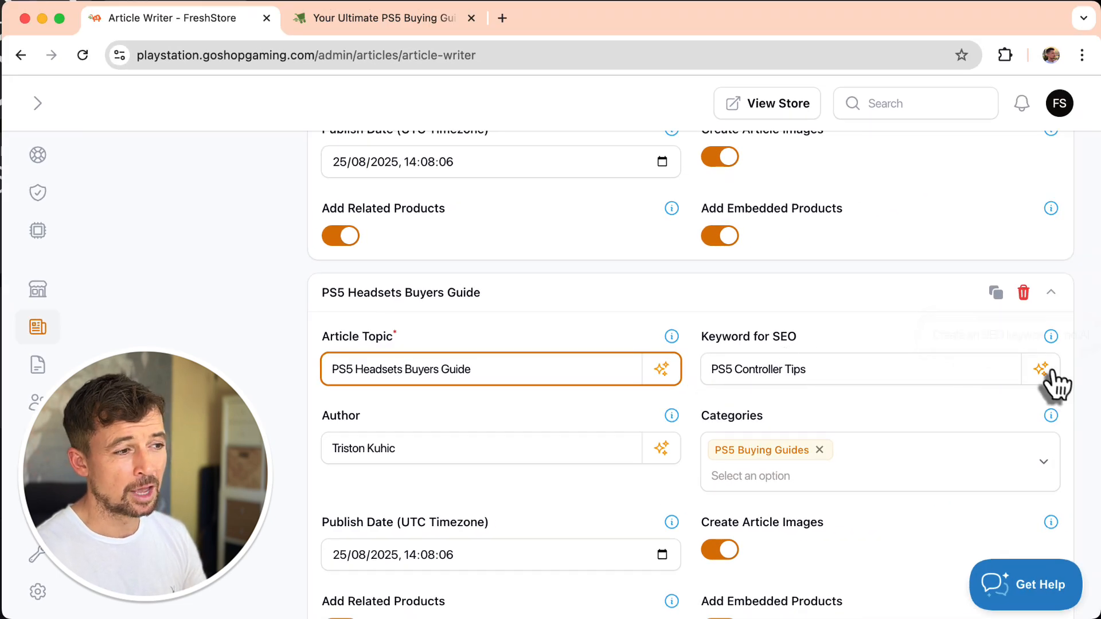
{"action": "left_click", "coordinate": [1053, 380]}
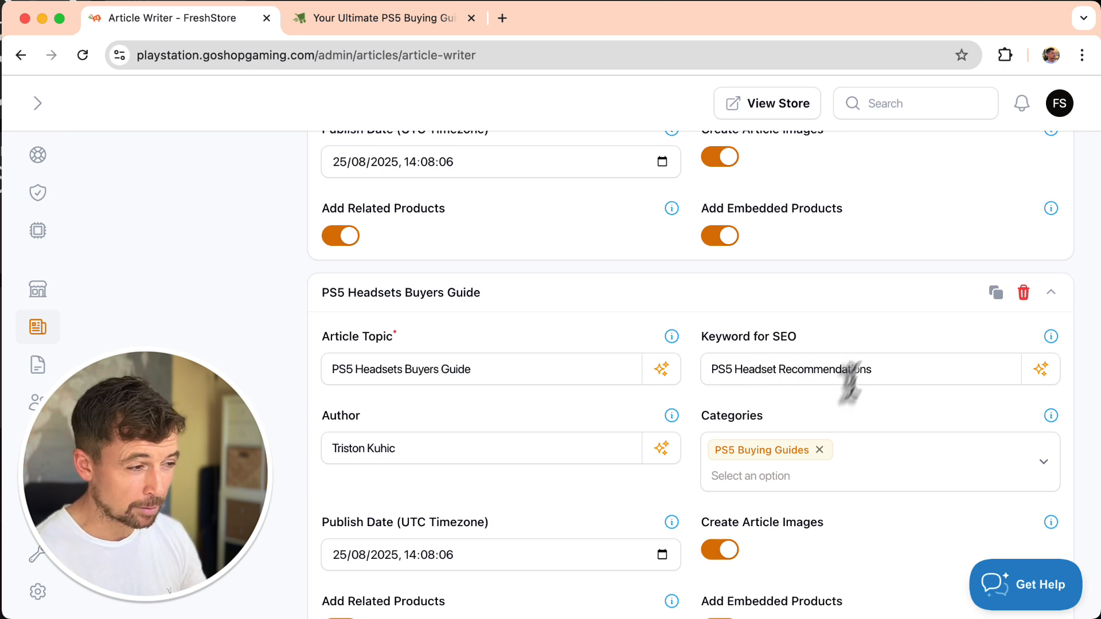
Step: Schedule the headsets article's publish date for 28/08/2025, 16:09:06 UTC
{"action": "scroll", "coordinate": [470, 436], "scroll_direction": "down", "scroll_amount": 1}
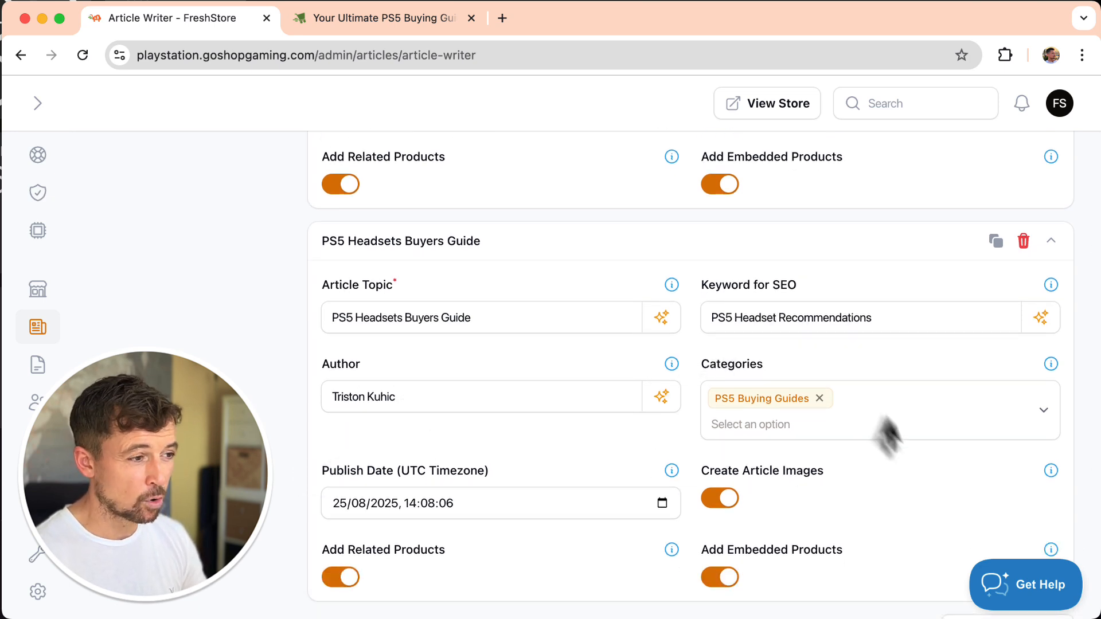
{"action": "scroll", "coordinate": [441, 521], "scroll_direction": "down", "scroll_amount": 2}
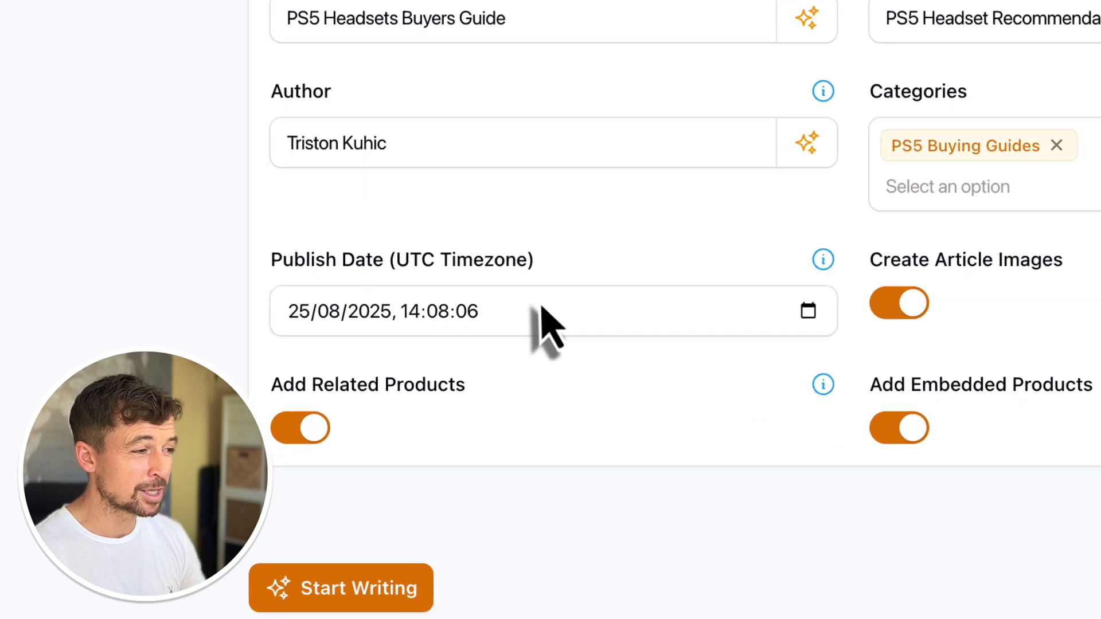
{"action": "left_click", "coordinate": [544, 309]}
{"action": "left_click", "coordinate": [808, 312]}
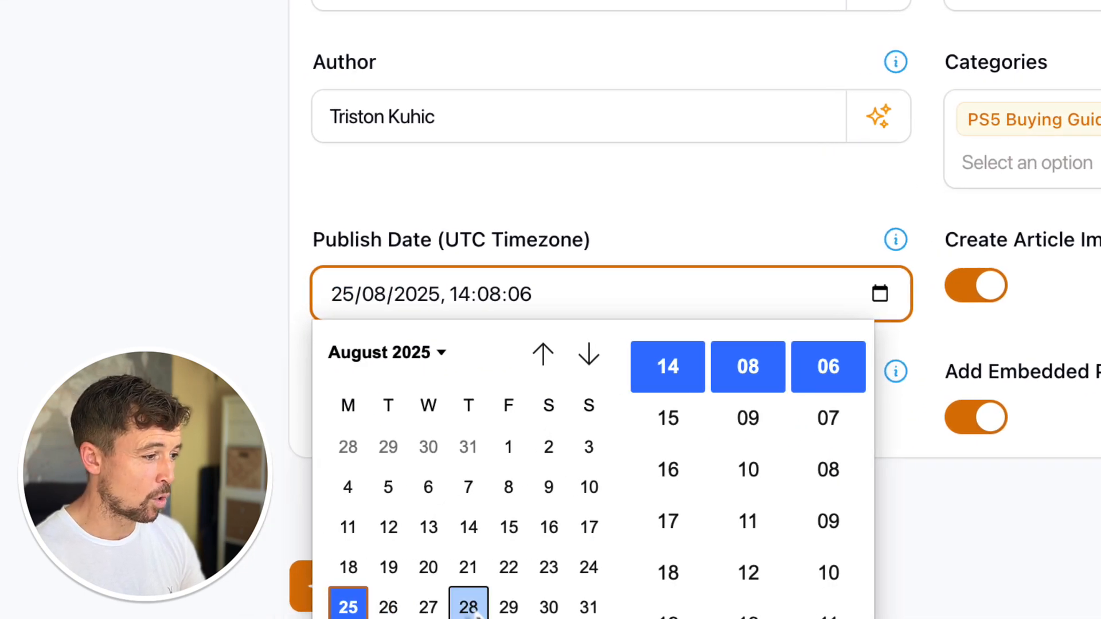
{"action": "left_click", "coordinate": [468, 607]}
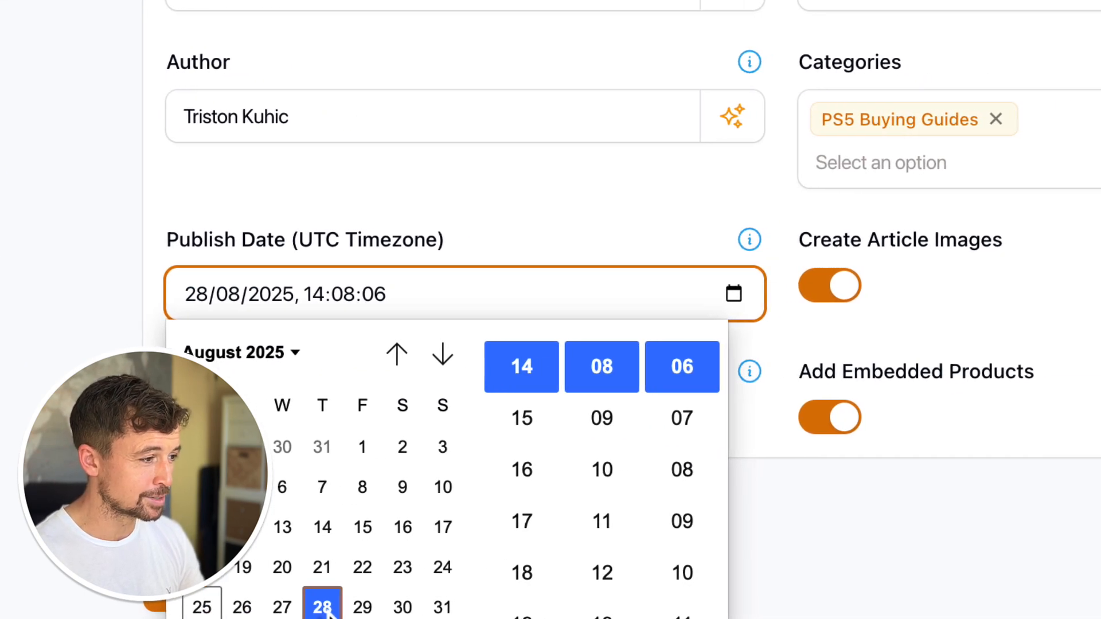
{"action": "left_click", "coordinate": [519, 479]}
{"action": "left_click", "coordinate": [605, 427]}
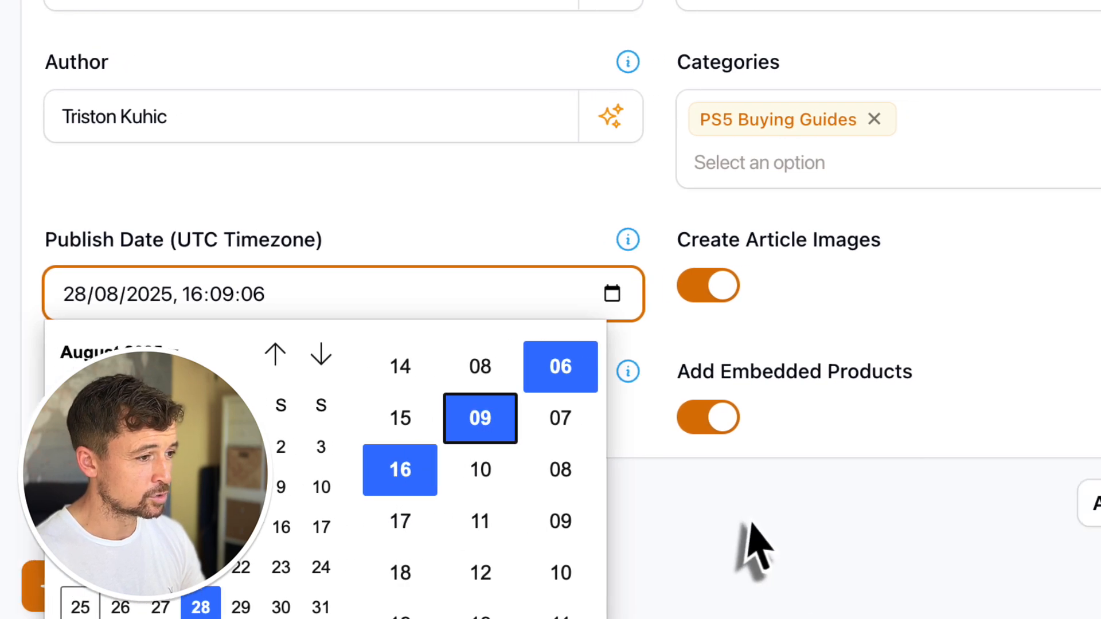
{"action": "left_click", "coordinate": [734, 548]}
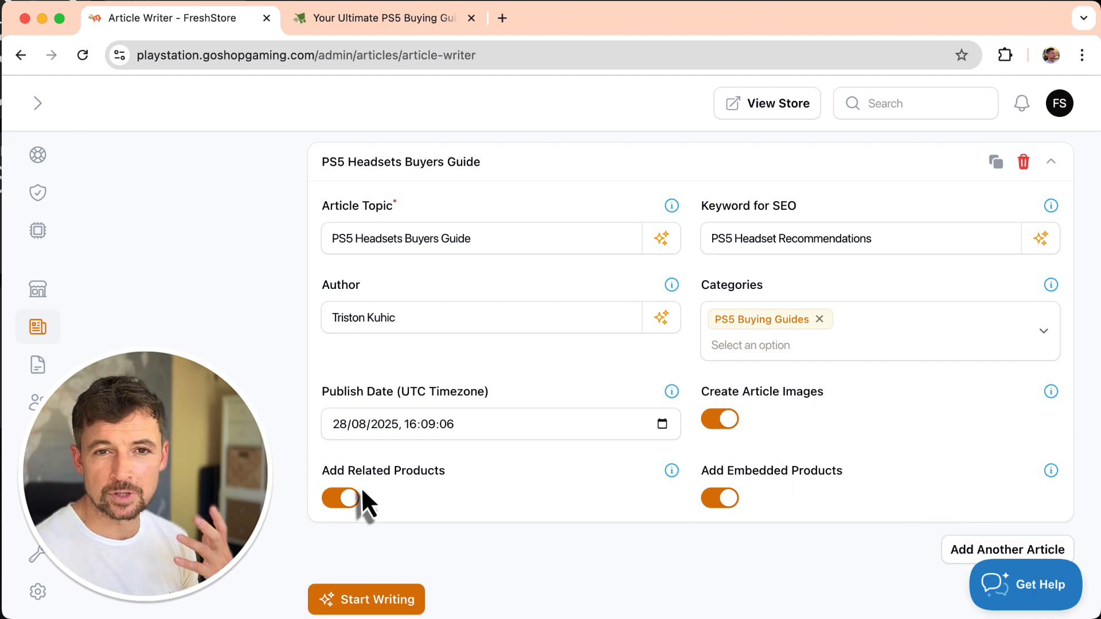
Step: Collapse both the PS5 Headsets and PS5 Controller Buyers Guide article entries
{"action": "scroll", "coordinate": [495, 507], "scroll_direction": "up", "scroll_amount": 10}
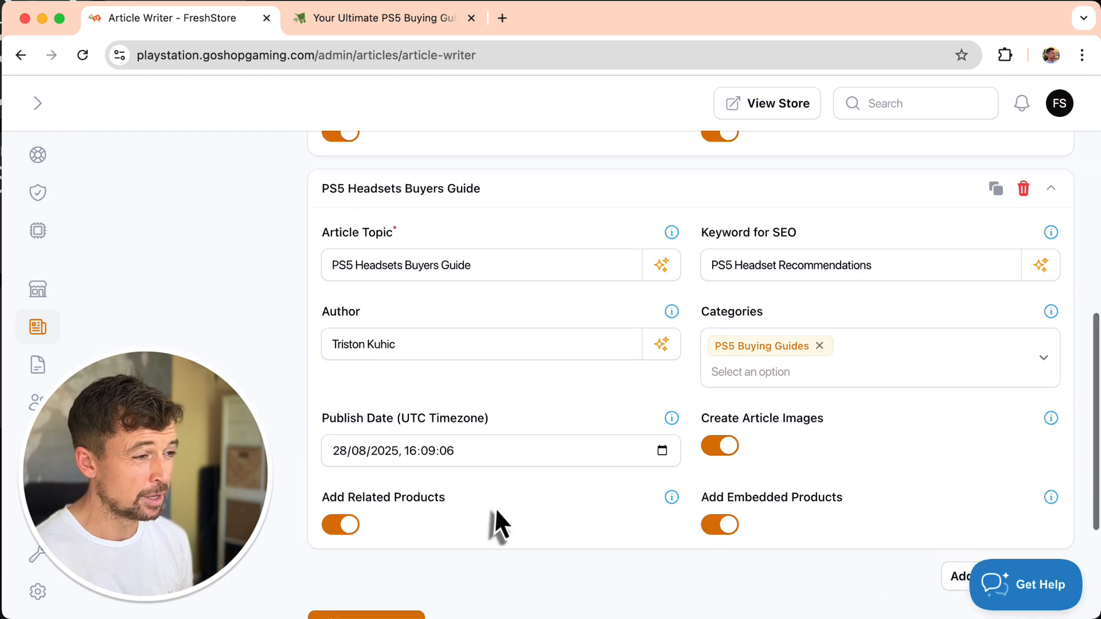
{"action": "scroll", "coordinate": [373, 473], "scroll_direction": "down", "scroll_amount": 5}
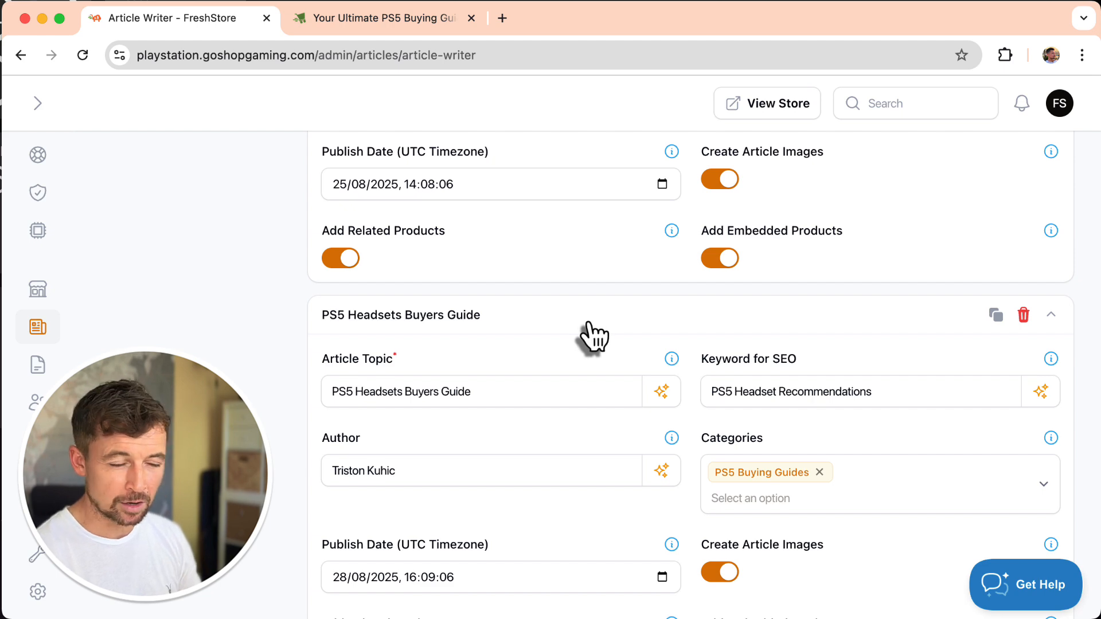
{"action": "left_click", "coordinate": [453, 307]}
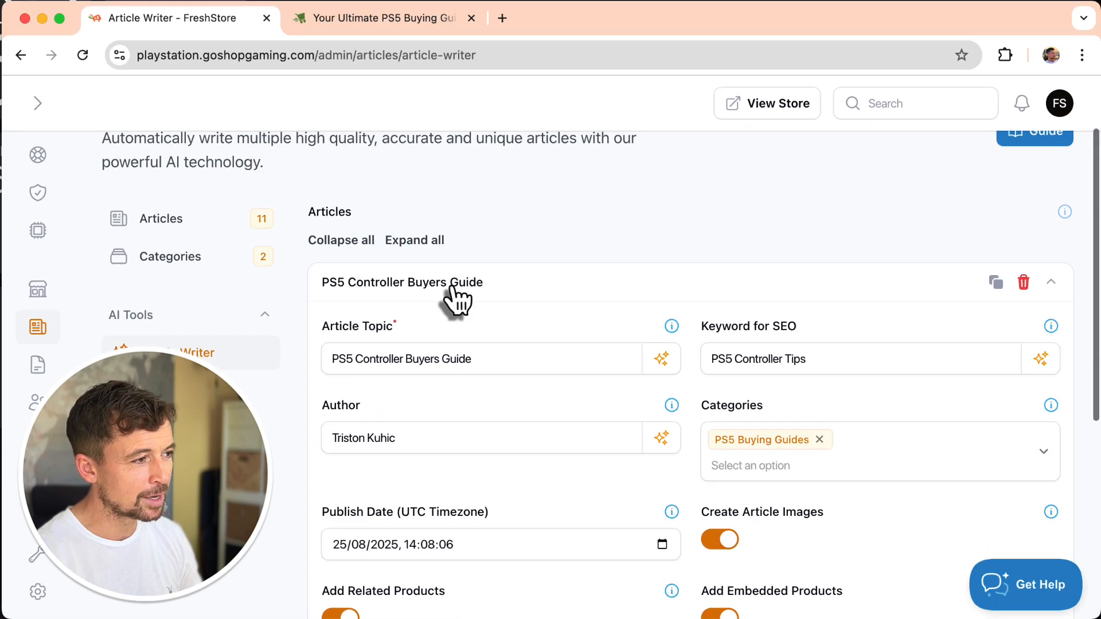
{"action": "left_click", "coordinate": [457, 297]}
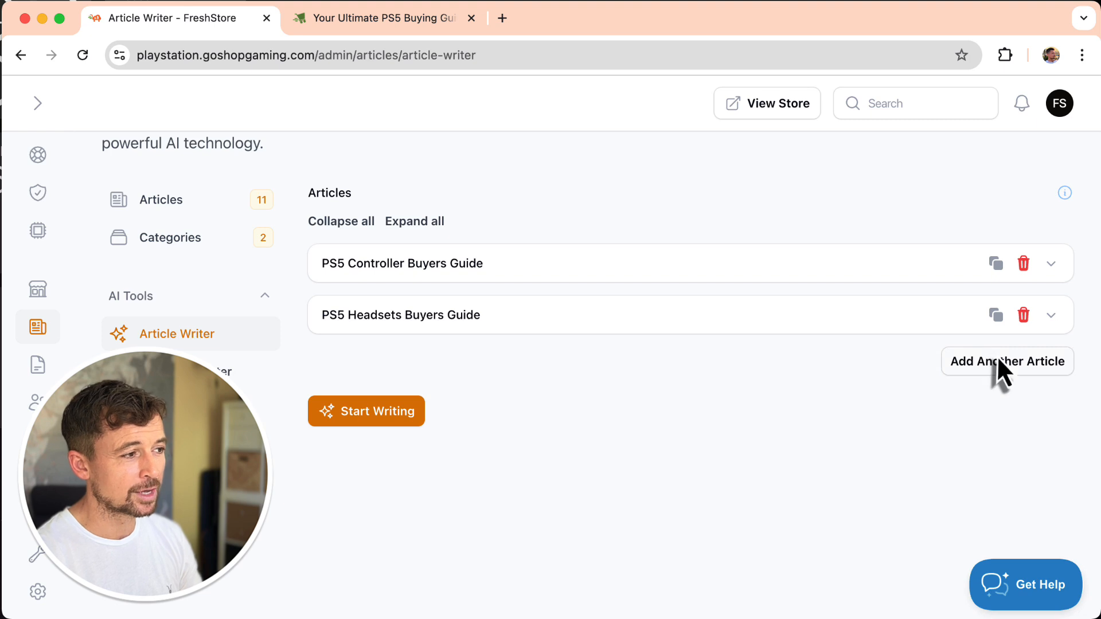
{"action": "left_click", "coordinate": [1003, 367]}
{"action": "left_click", "coordinate": [502, 534]}
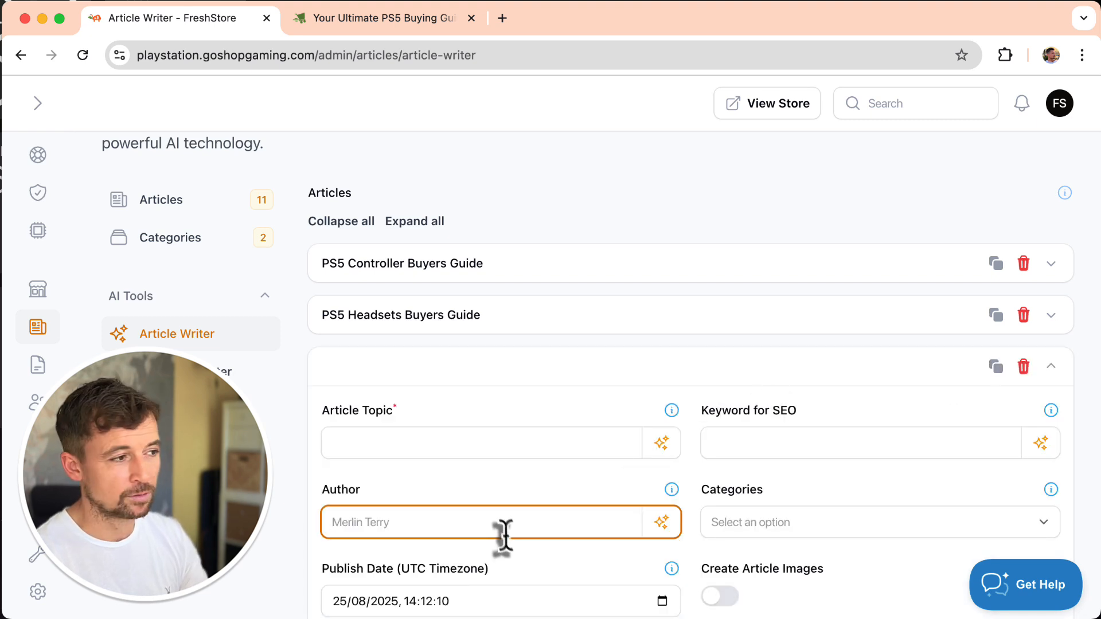
{"action": "scroll", "coordinate": [503, 534], "scroll_direction": "down", "scroll_amount": 5}
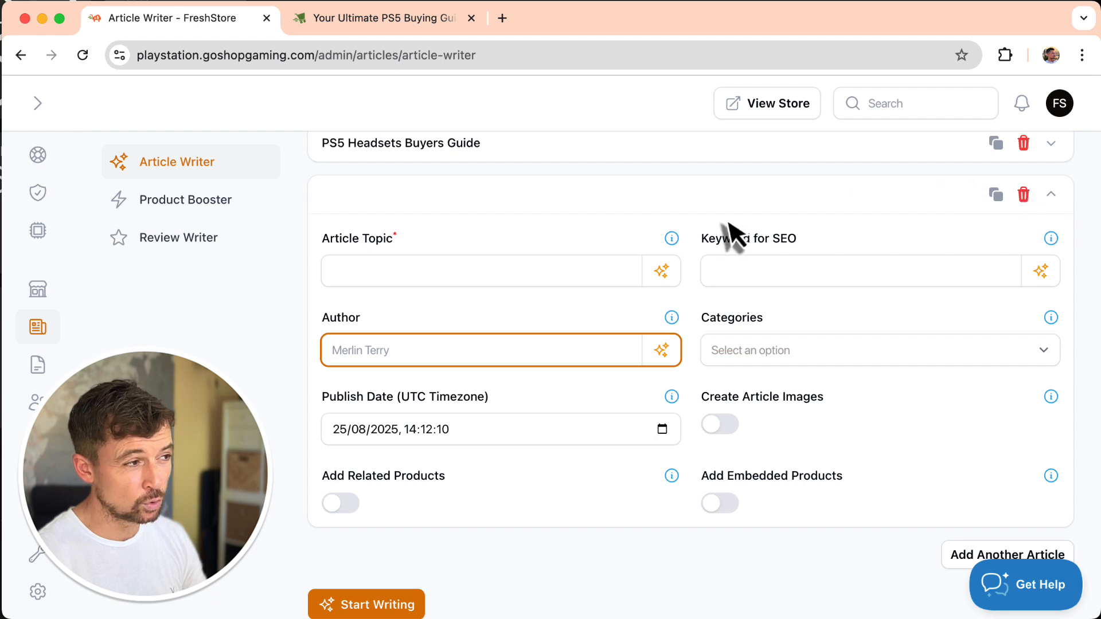
{"action": "scroll", "coordinate": [729, 236], "scroll_direction": "up", "scroll_amount": 5}
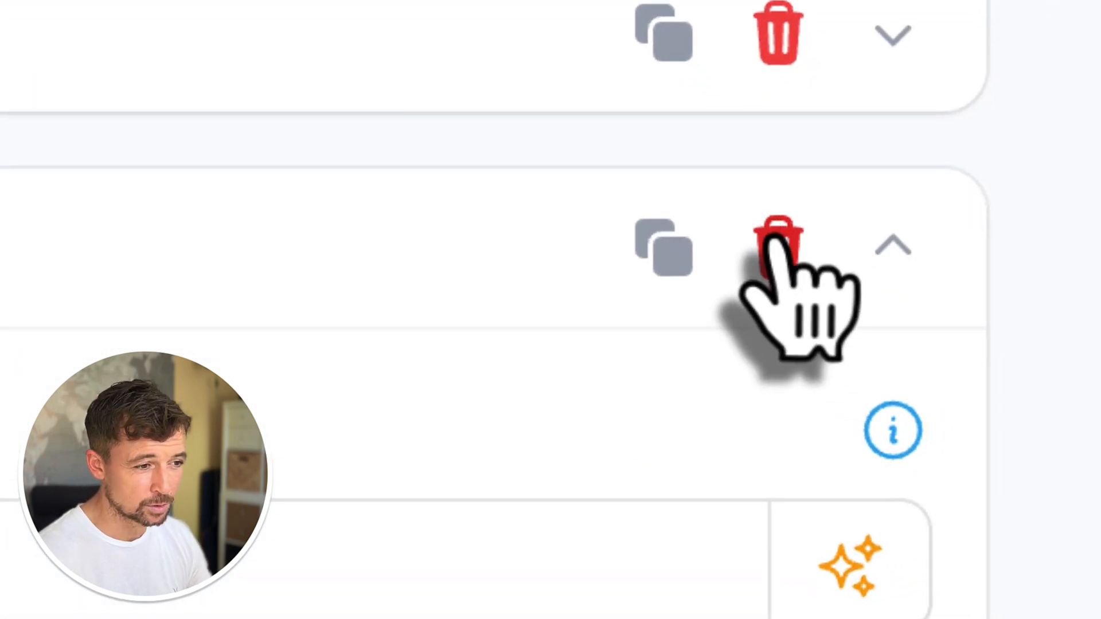
{"action": "left_click", "coordinate": [777, 244]}
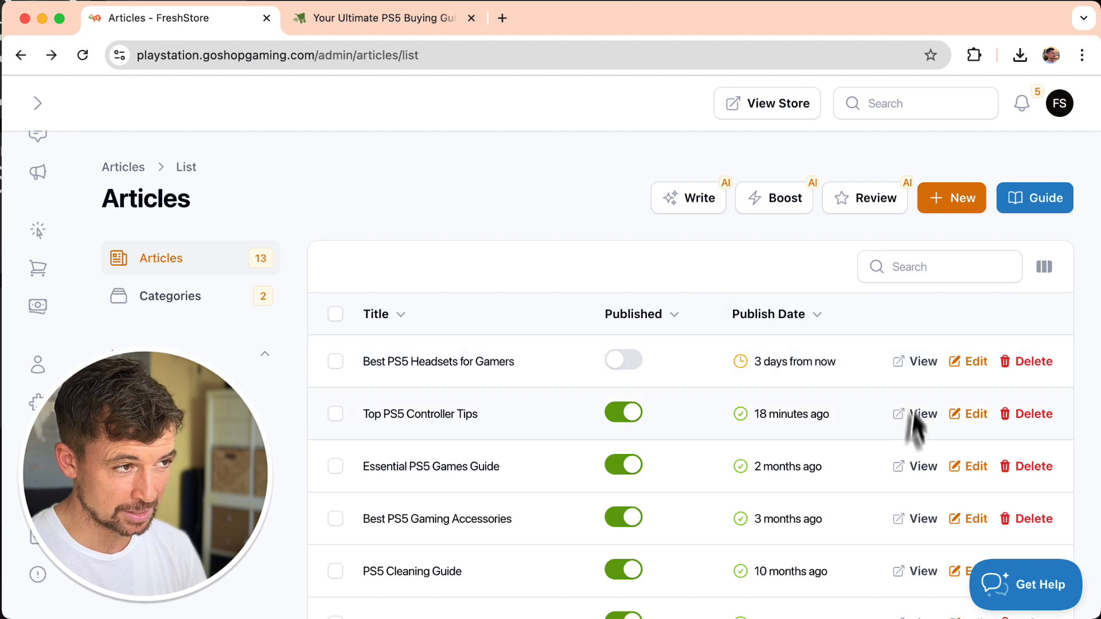
Step: Reload the storefront's PS5 Buying Guides category page and open the new Essential PS5 Controller Tips for Gamers article
{"action": "scroll", "coordinate": [797, 418], "scroll_direction": "down", "scroll_amount": 2}
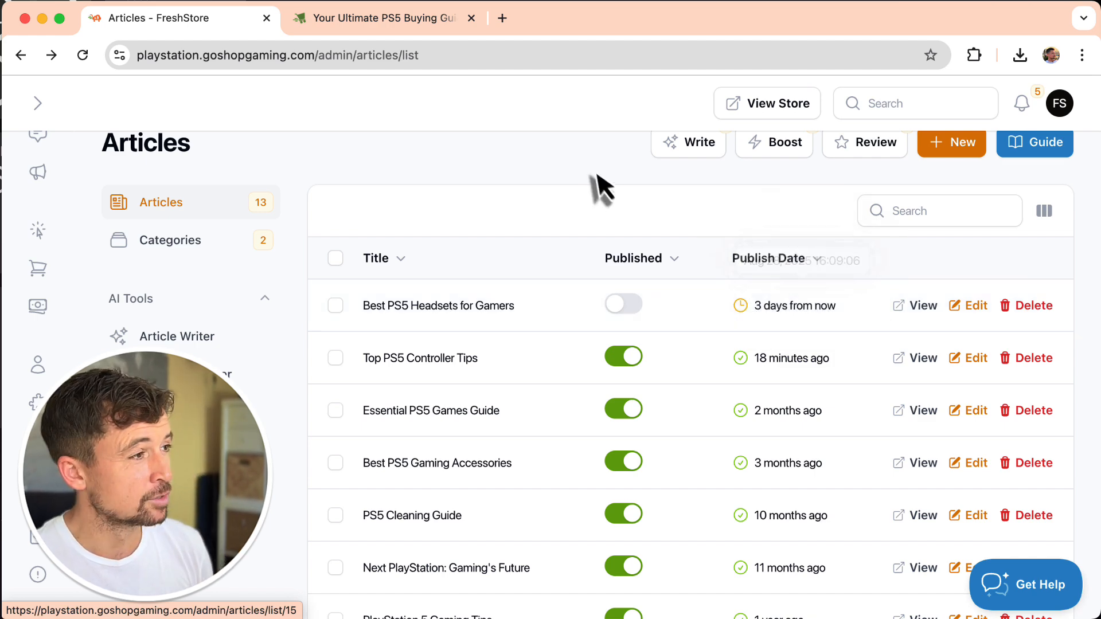
{"action": "key", "text": "ctrl+Tab"}
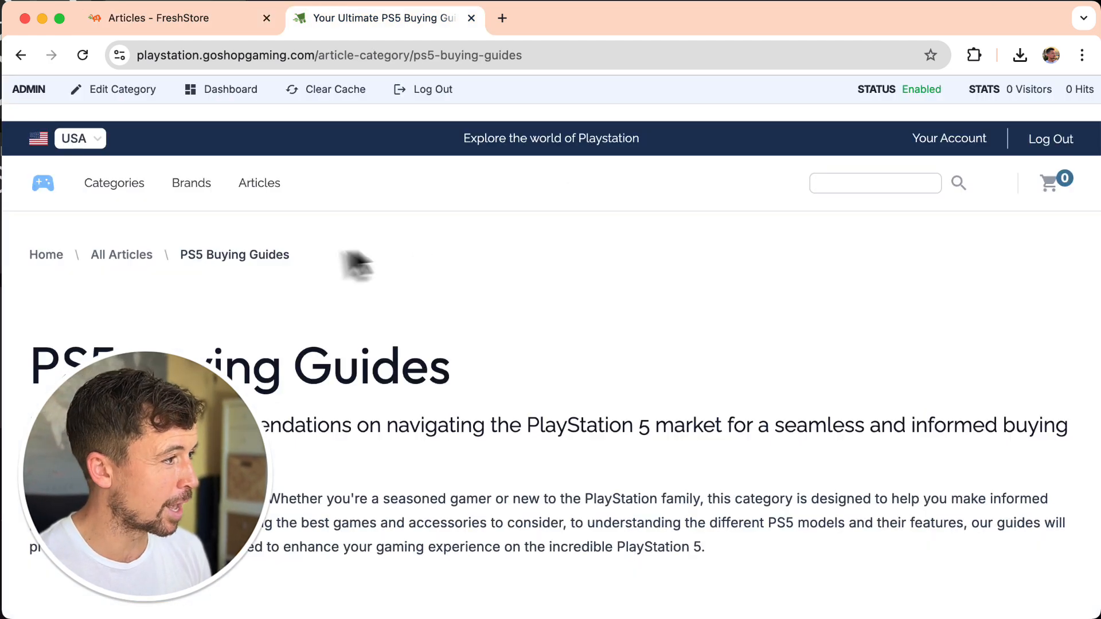
{"action": "key", "text": "super+r"}
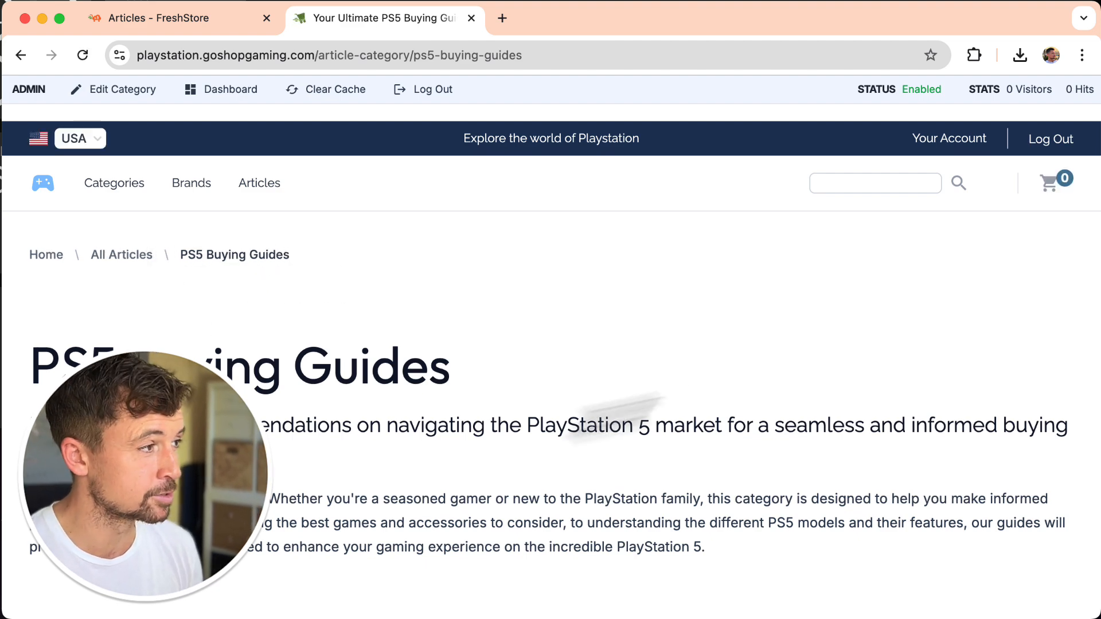
{"action": "scroll", "coordinate": [688, 413], "scroll_direction": "down", "scroll_amount": 7}
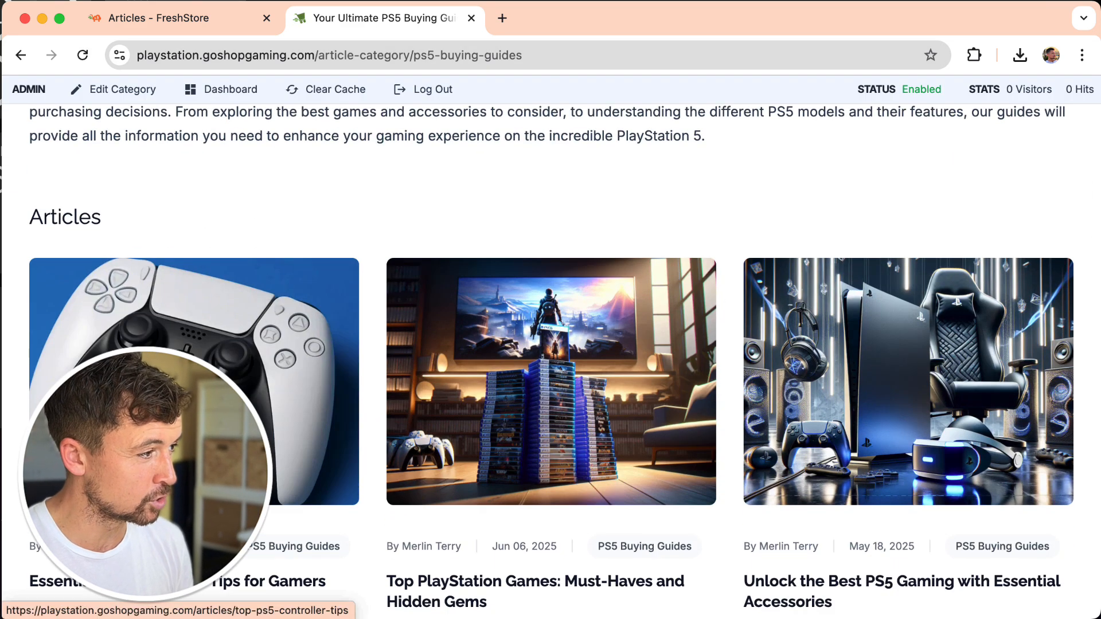
{"action": "scroll", "coordinate": [551, 356], "scroll_direction": "down", "scroll_amount": 3}
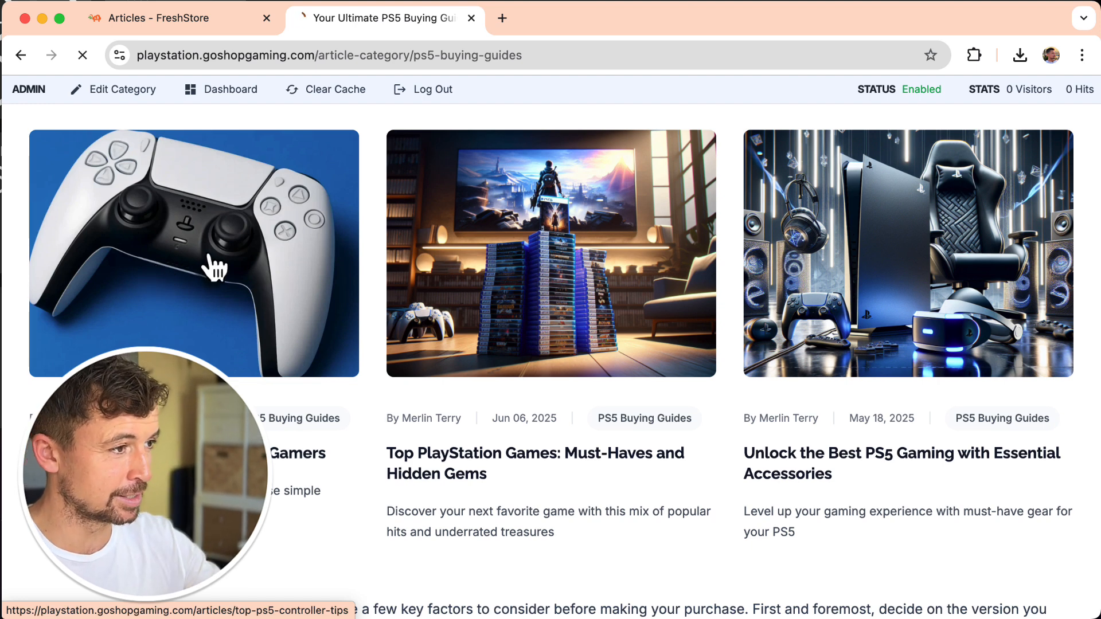
Step: Examine the published controller tips article's header image, text sections, embedded products and related products, and return to the store admin
{"action": "scroll", "coordinate": [208, 261], "scroll_direction": "down", "scroll_amount": 5}
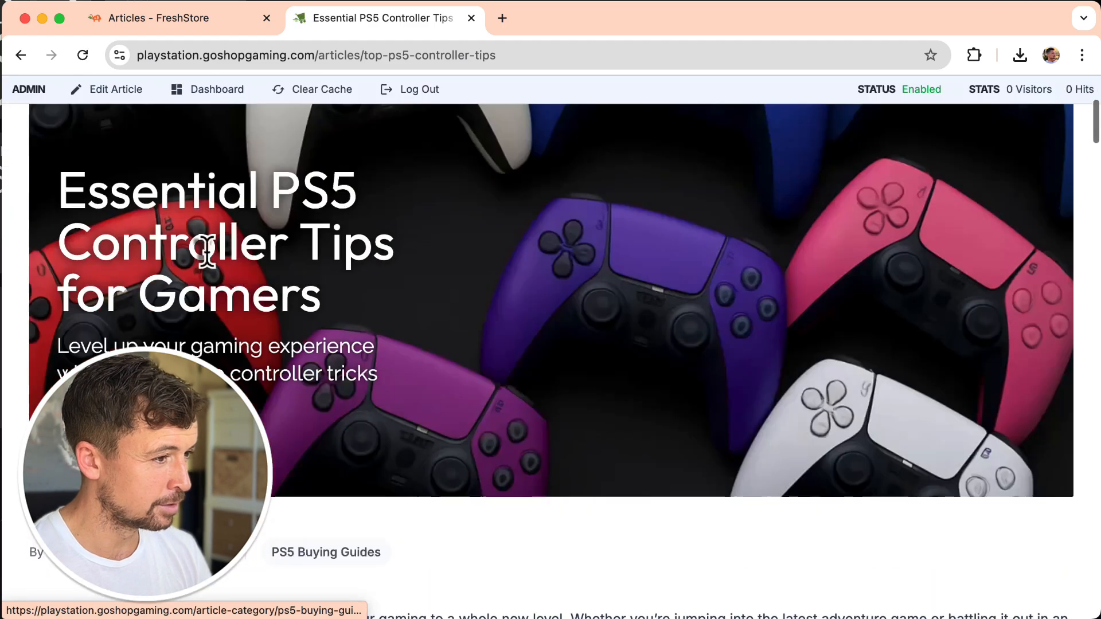
{"action": "scroll", "coordinate": [207, 253], "scroll_direction": "down", "scroll_amount": 10}
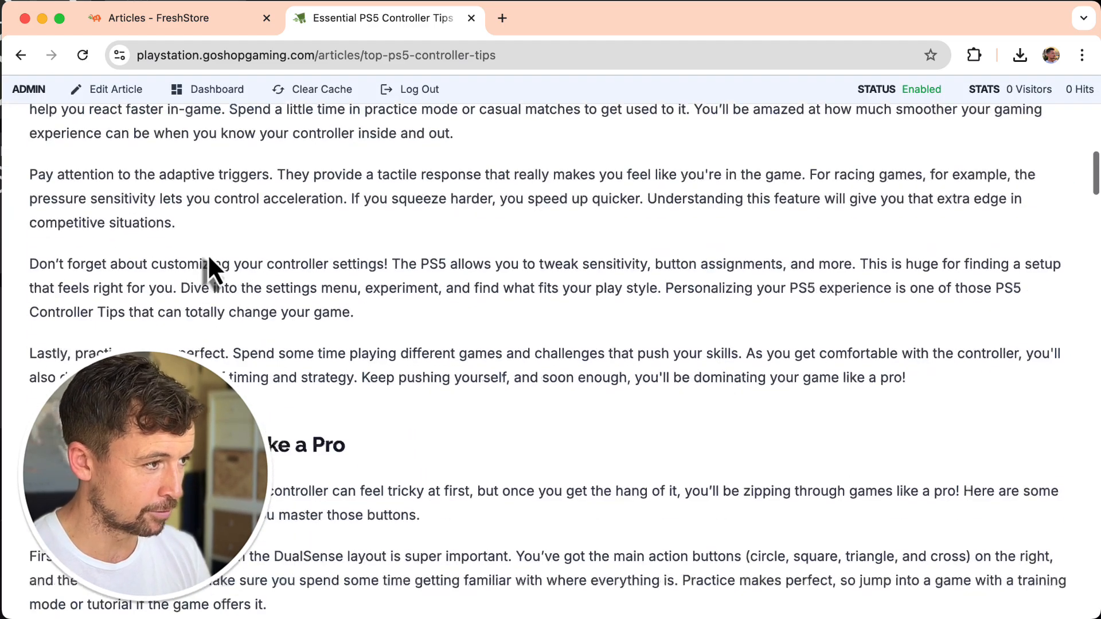
{"action": "scroll", "coordinate": [208, 253], "scroll_direction": "up", "scroll_amount": 5}
{"action": "scroll", "coordinate": [208, 254], "scroll_direction": "down", "scroll_amount": 9}
{"action": "scroll", "coordinate": [208, 253], "scroll_direction": "down", "scroll_amount": 3}
{"action": "scroll", "coordinate": [208, 254], "scroll_direction": "up", "scroll_amount": 2}
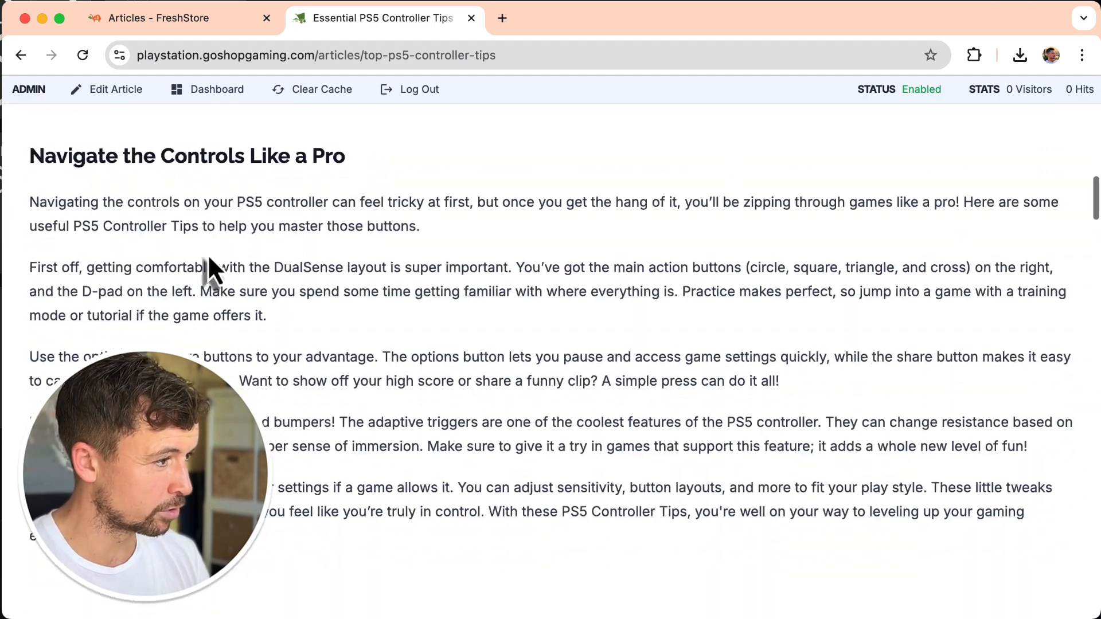
{"action": "scroll", "coordinate": [208, 254], "scroll_direction": "down", "scroll_amount": 6}
{"action": "scroll", "coordinate": [208, 259], "scroll_direction": "down", "scroll_amount": 15}
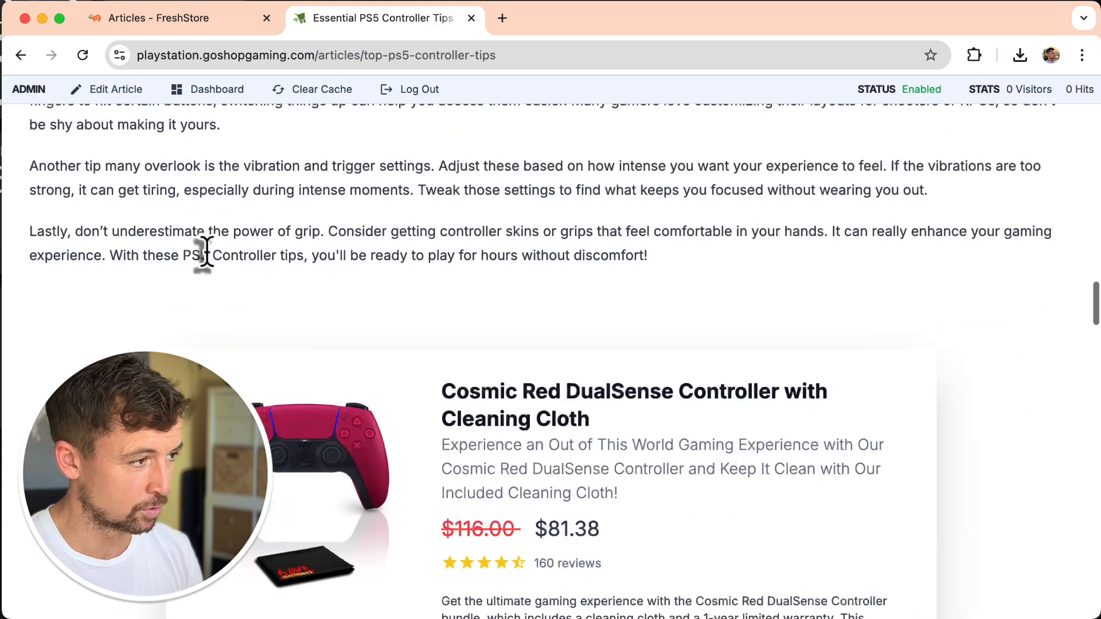
{"action": "scroll", "coordinate": [205, 253], "scroll_direction": "down", "scroll_amount": 15}
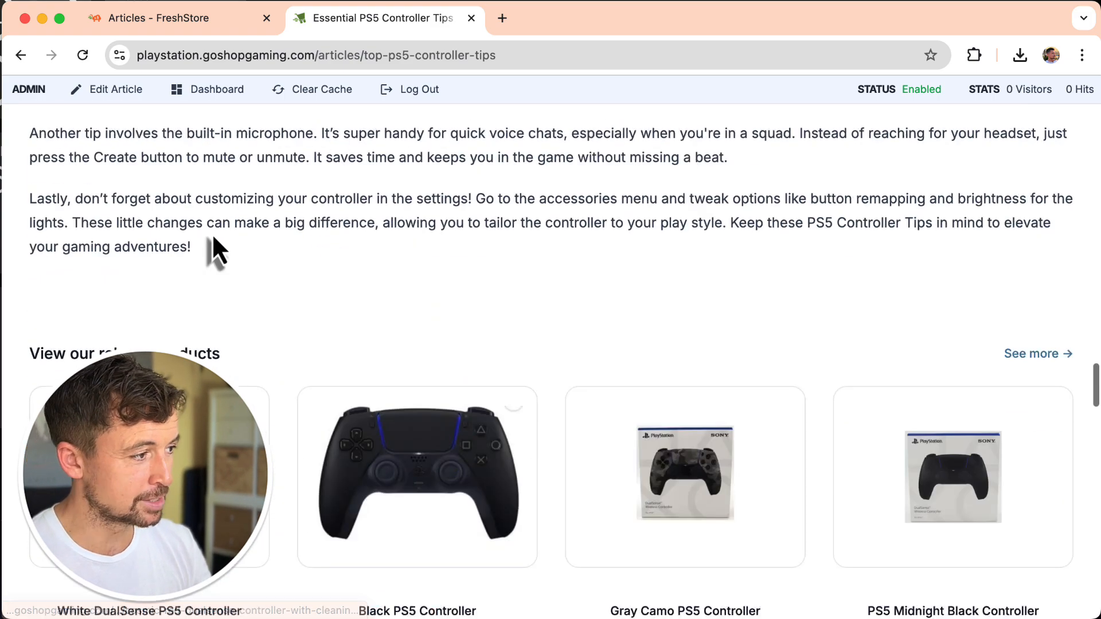
{"action": "scroll", "coordinate": [213, 237], "scroll_direction": "down", "scroll_amount": 2}
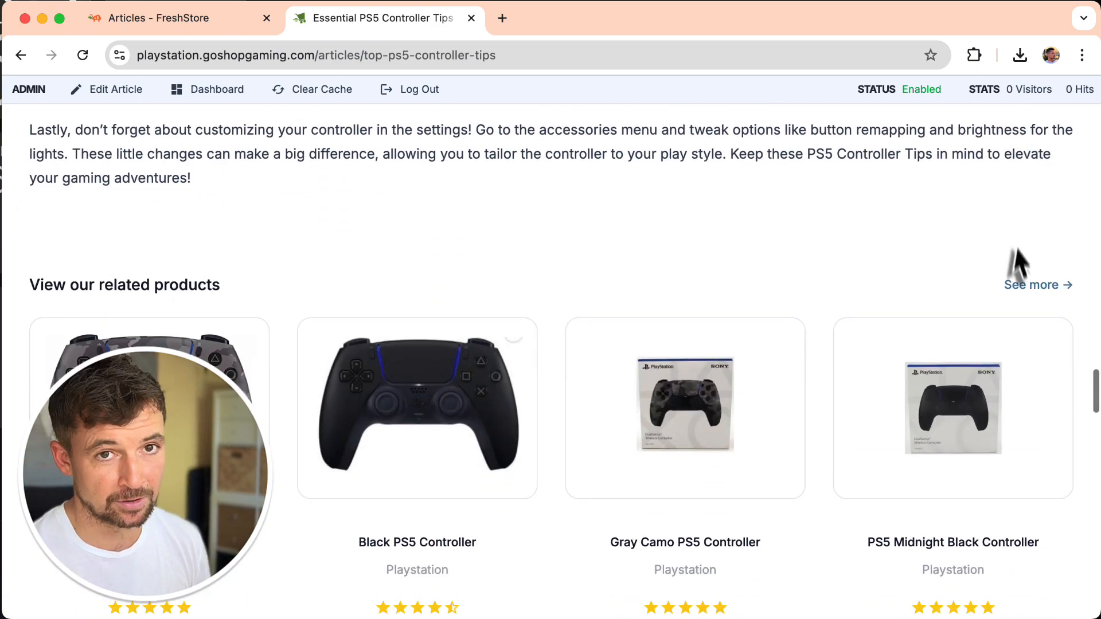
{"action": "key", "text": "ctrl+shift+Tab"}
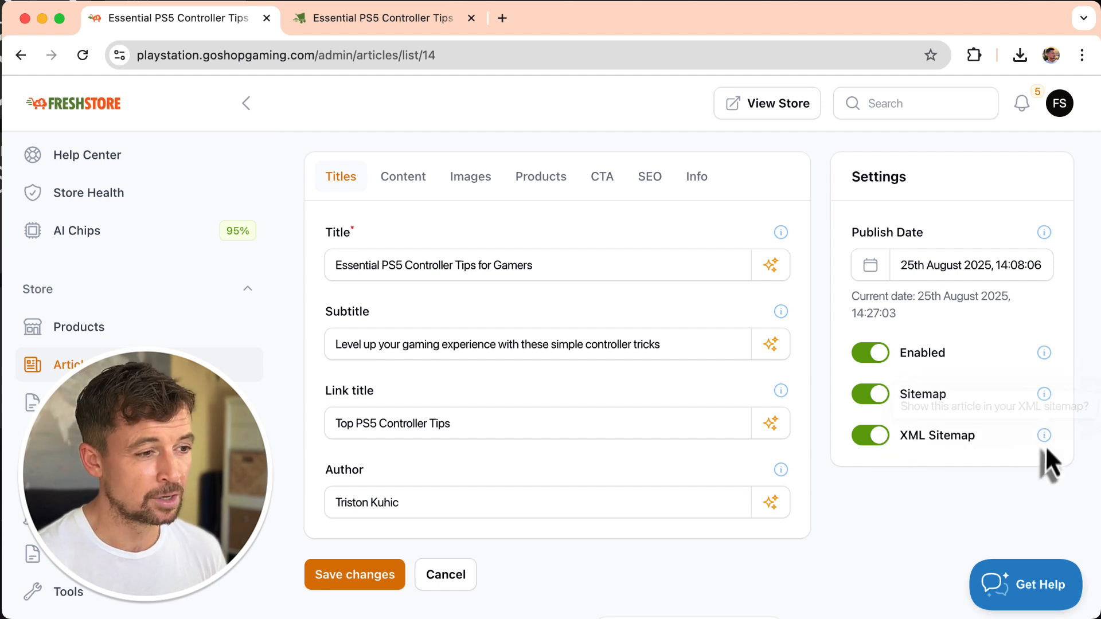
Step: Read the help notes for the article's publish date, enabled and sitemap settings, and review its title, subtitle, link title and author fields
{"action": "mouse_move", "coordinate": [1044, 395]}
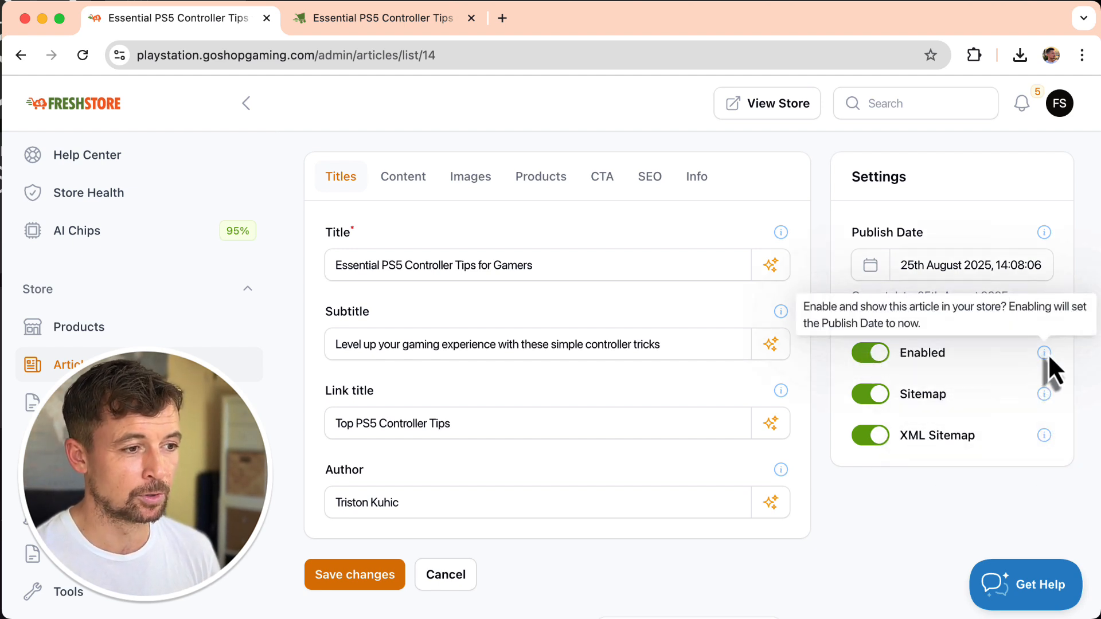
{"action": "mouse_move", "coordinate": [1038, 235]}
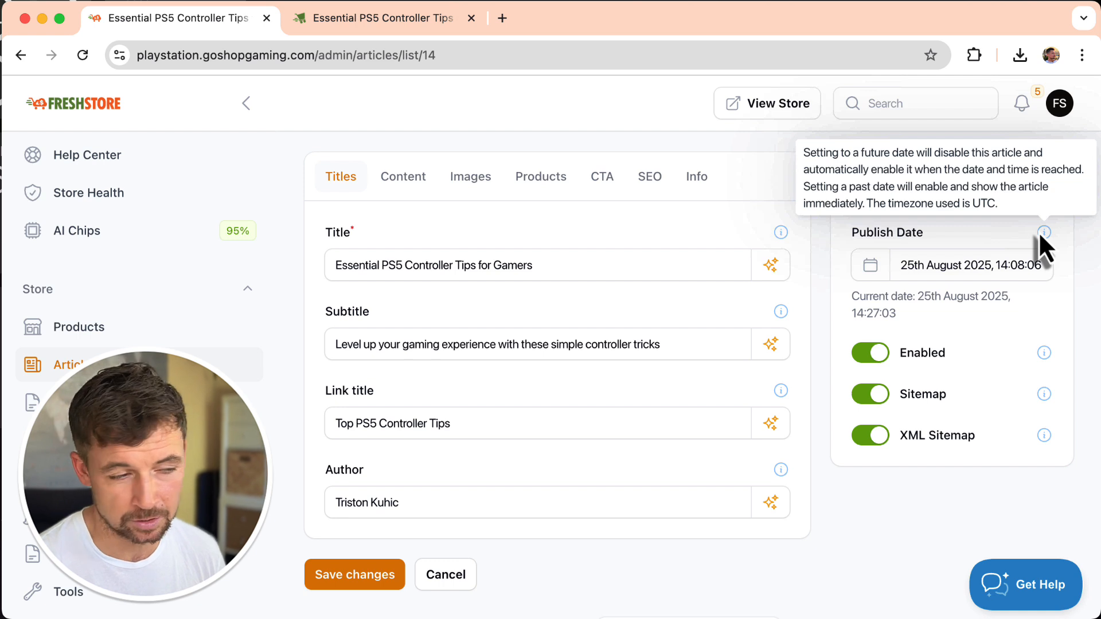
{"action": "mouse_move", "coordinate": [1044, 352]}
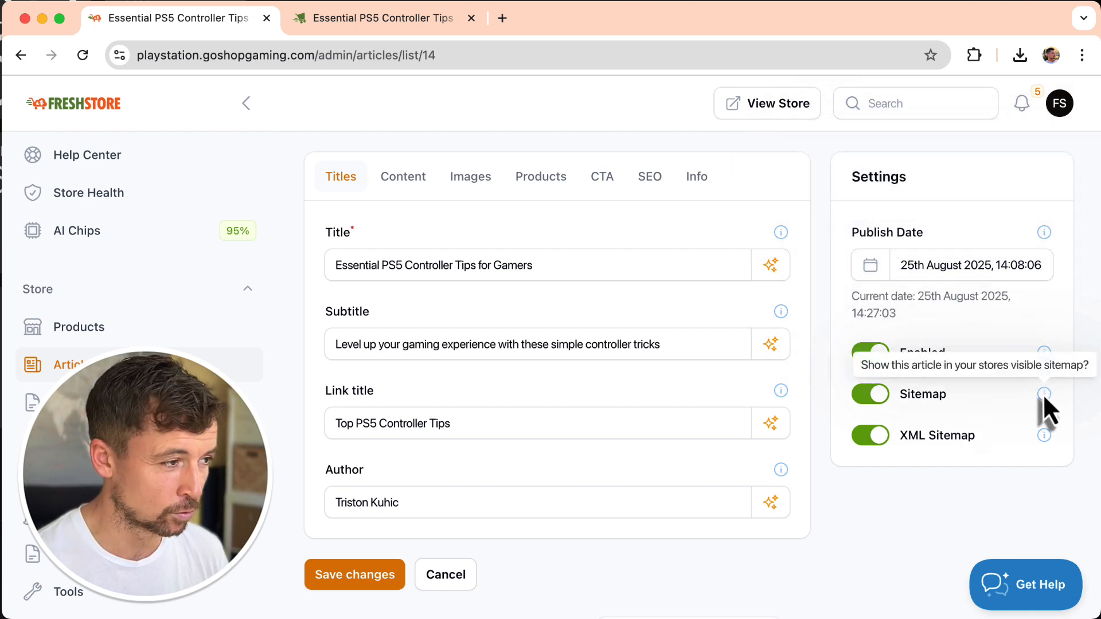
{"action": "mouse_move", "coordinate": [1042, 435]}
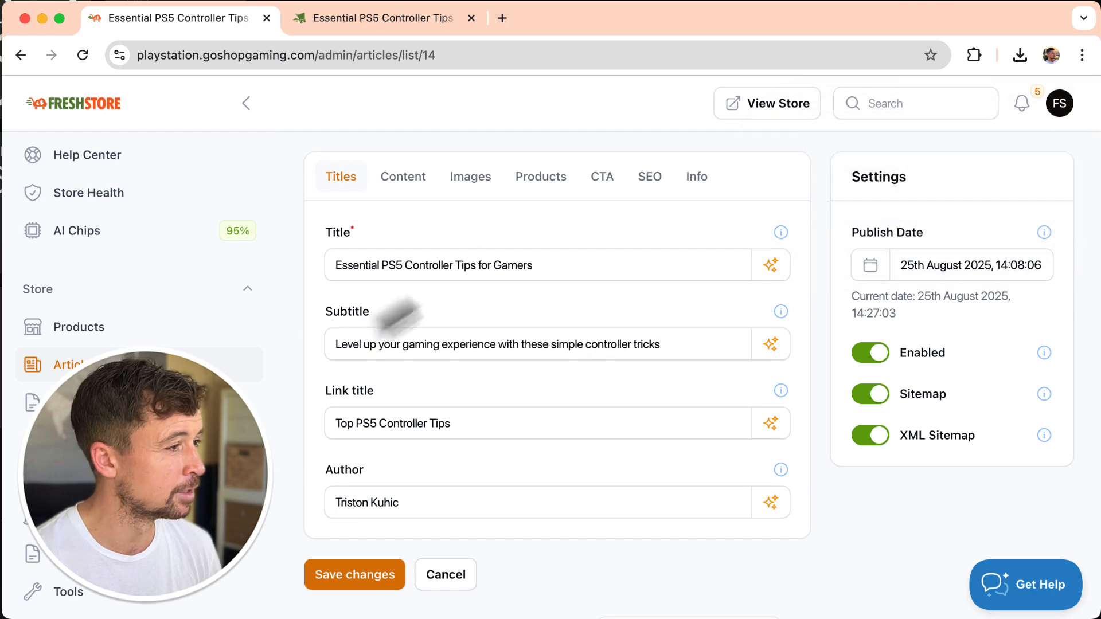
{"action": "scroll", "coordinate": [500, 229], "scroll_direction": "up", "scroll_amount": 3}
{"action": "scroll", "coordinate": [436, 325], "scroll_direction": "down", "scroll_amount": 1}
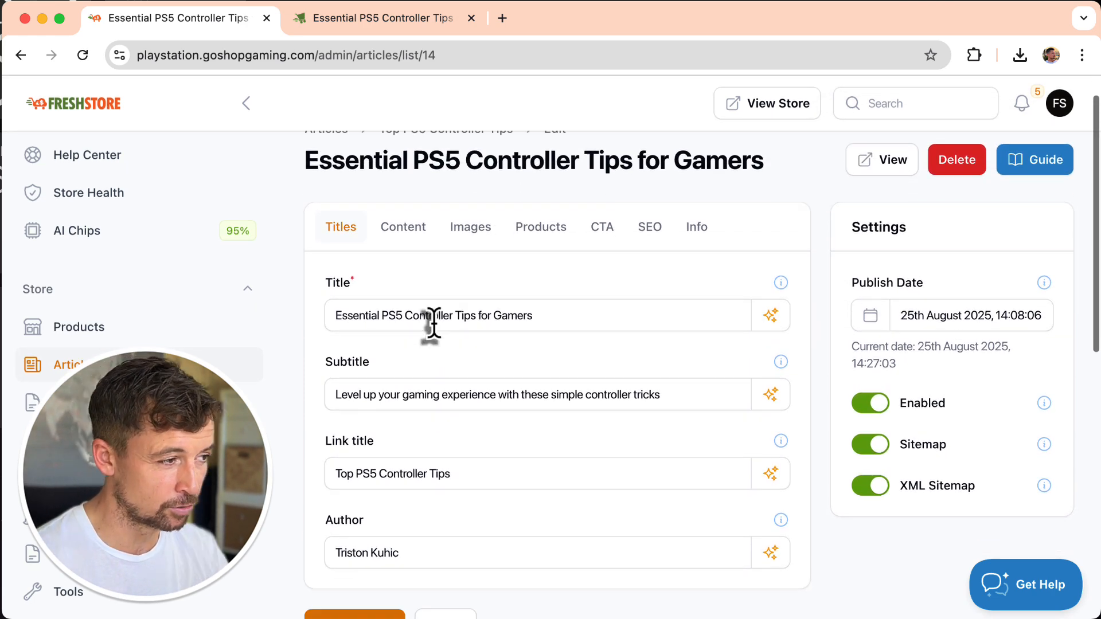
{"action": "left_click", "coordinate": [404, 390]}
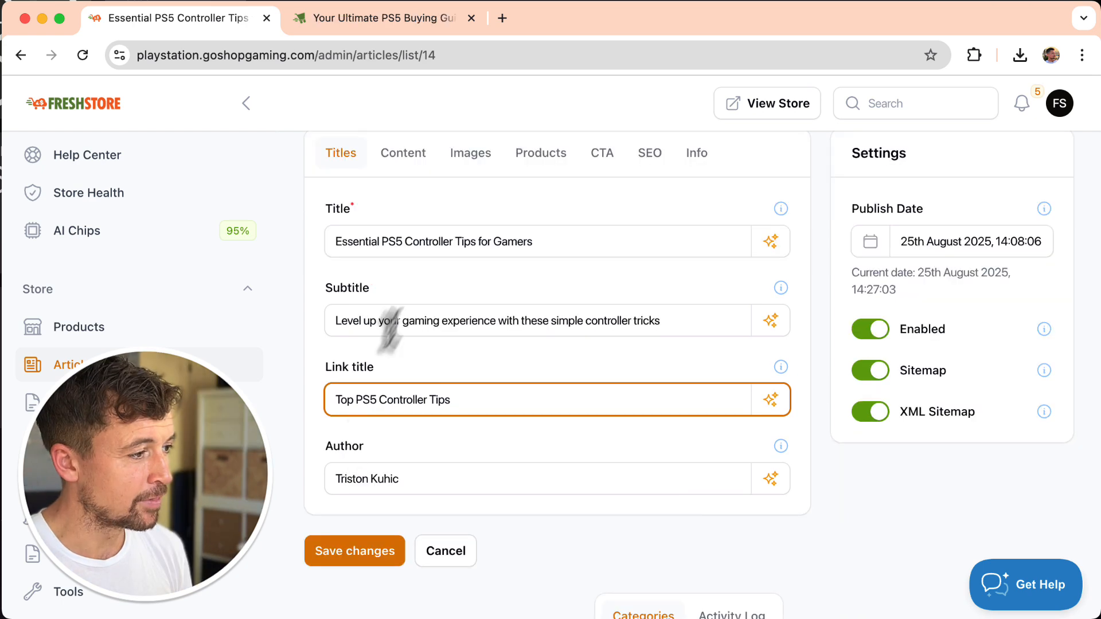
{"action": "scroll", "coordinate": [388, 333], "scroll_direction": "up", "scroll_amount": 2}
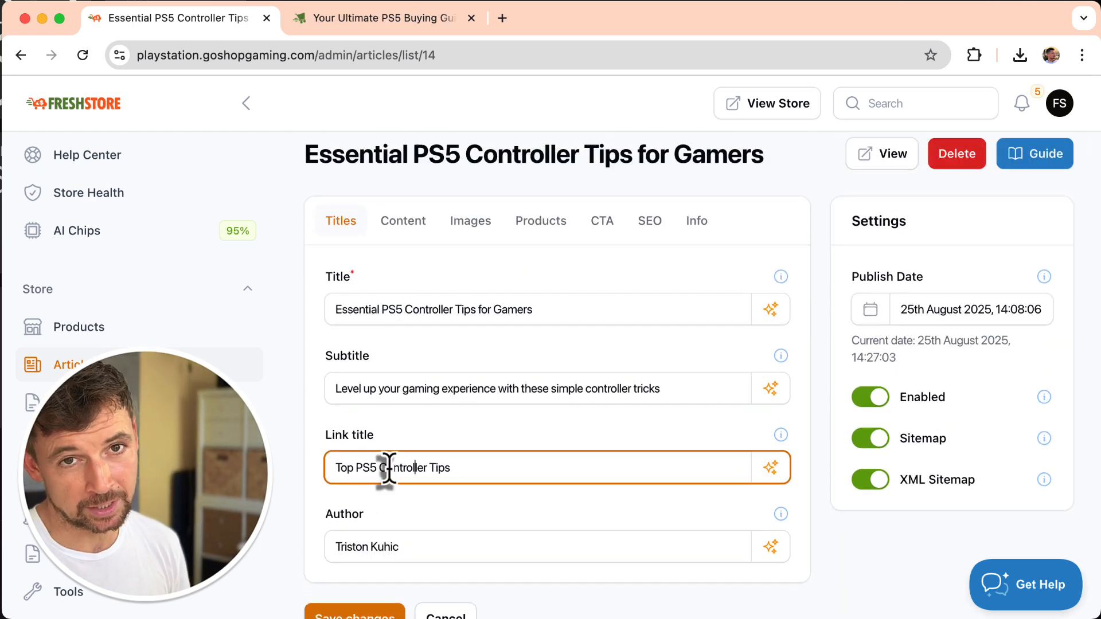
{"action": "scroll", "coordinate": [405, 470], "scroll_direction": "down", "scroll_amount": 3}
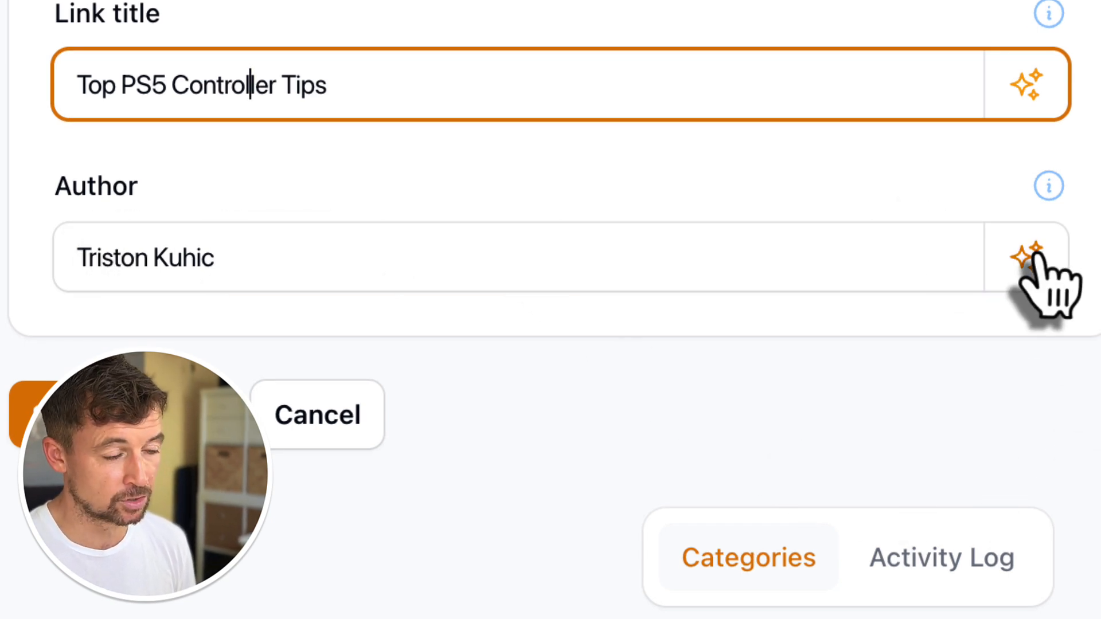
Step: Clear the article's author field and undo the deletion
{"action": "left_click", "coordinate": [678, 251]}
{"action": "key", "text": "ctrl+a"}
{"action": "key", "text": "BackSpace"}
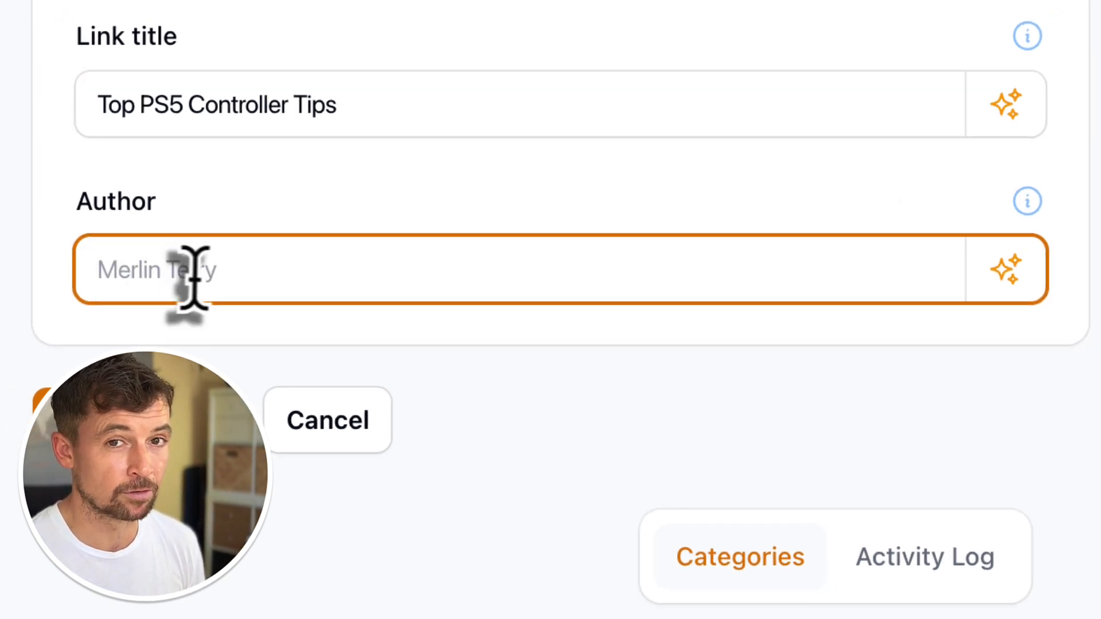
{"action": "key", "text": "super+z"}
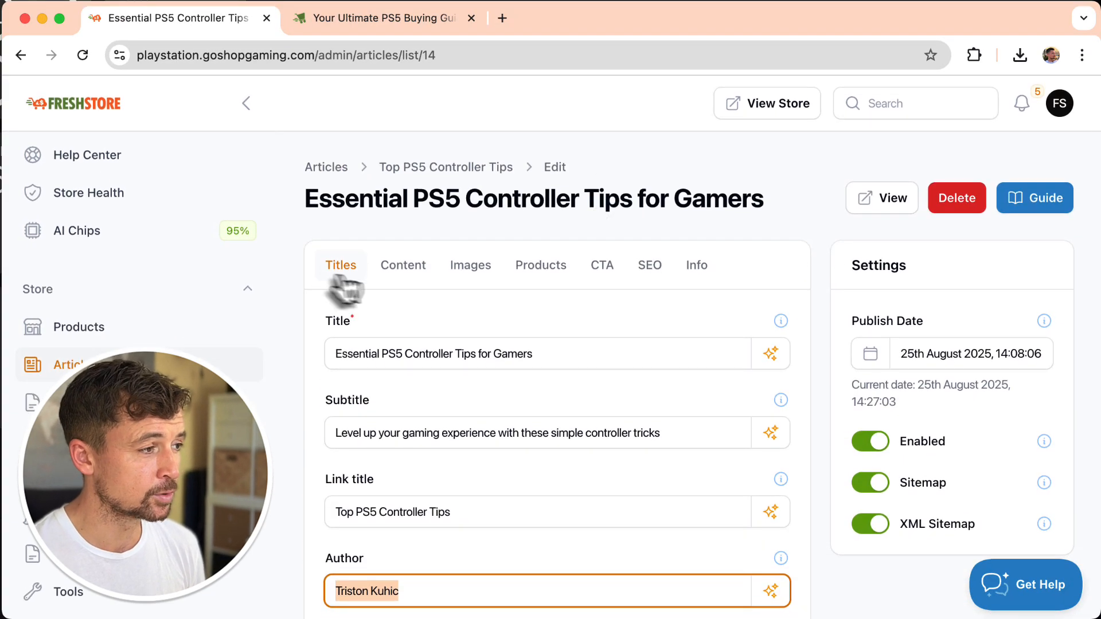
Step: Examine the article's content text, section headings and embedded product codes in the editor
{"action": "left_click", "coordinate": [387, 272]}
{"action": "scroll", "coordinate": [387, 281], "scroll_direction": "down", "scroll_amount": 10}
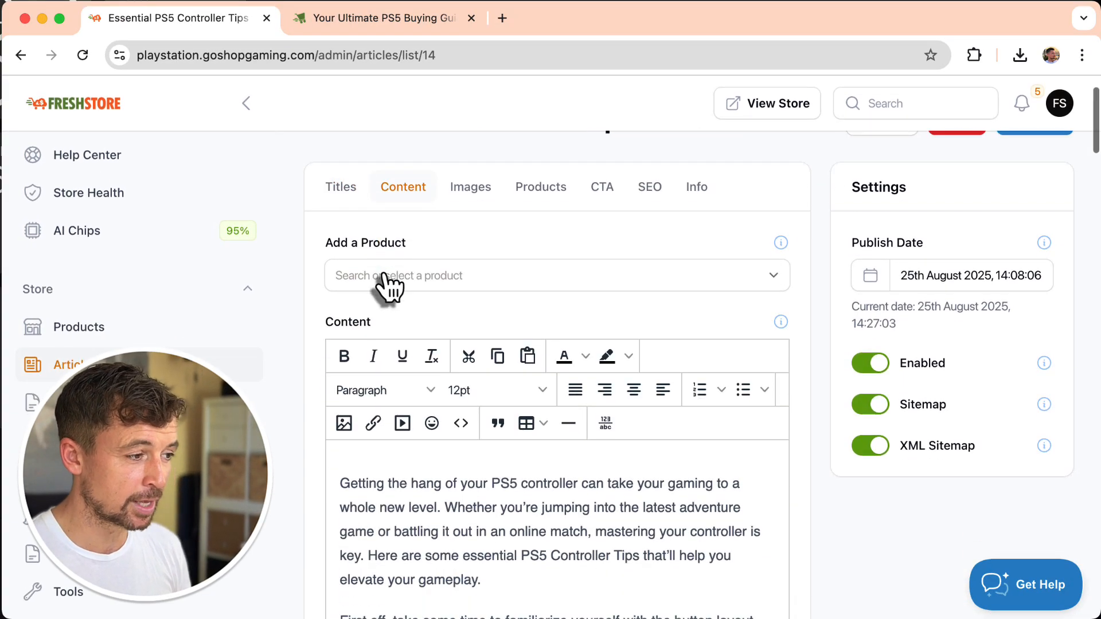
{"action": "scroll", "coordinate": [481, 255], "scroll_direction": "down", "scroll_amount": 15}
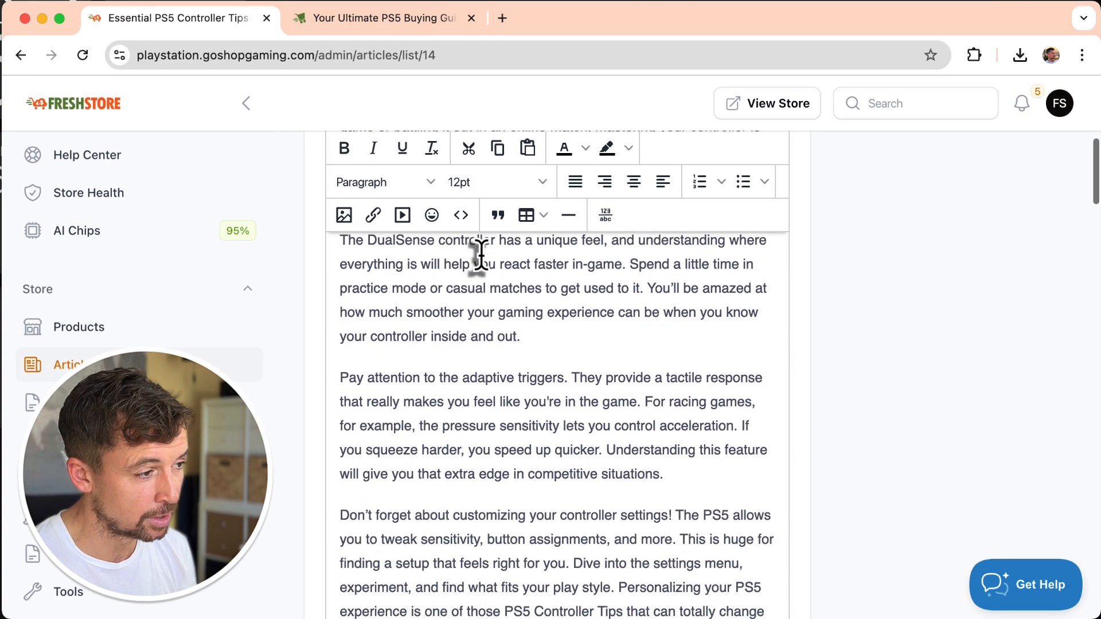
{"action": "scroll", "coordinate": [492, 498], "scroll_direction": "down", "scroll_amount": 10}
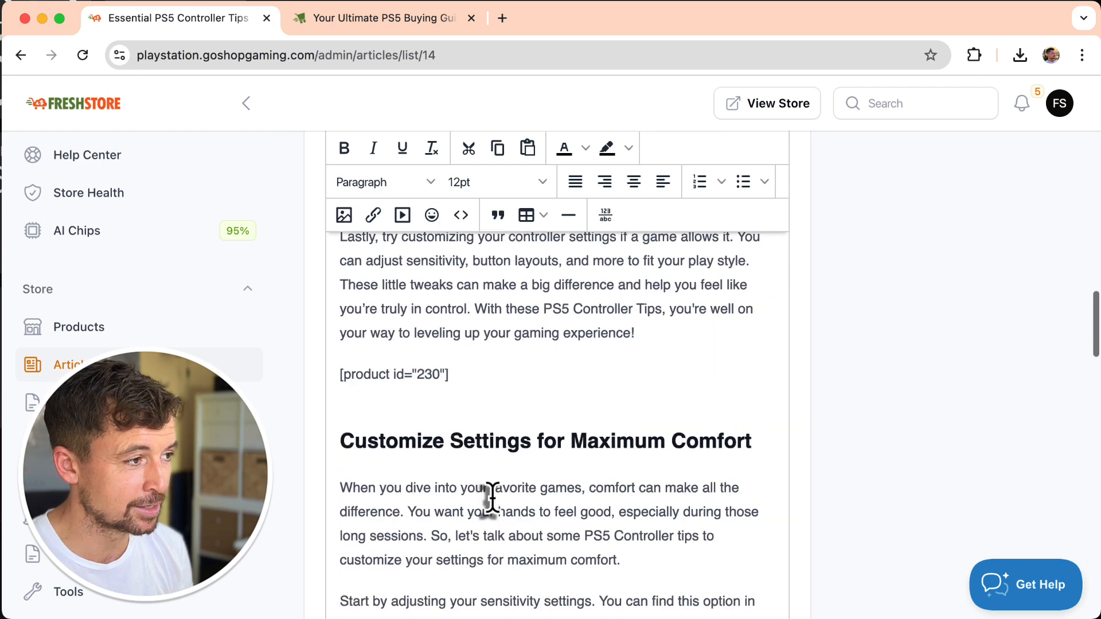
{"action": "scroll", "coordinate": [631, 373], "scroll_direction": "down", "scroll_amount": 5}
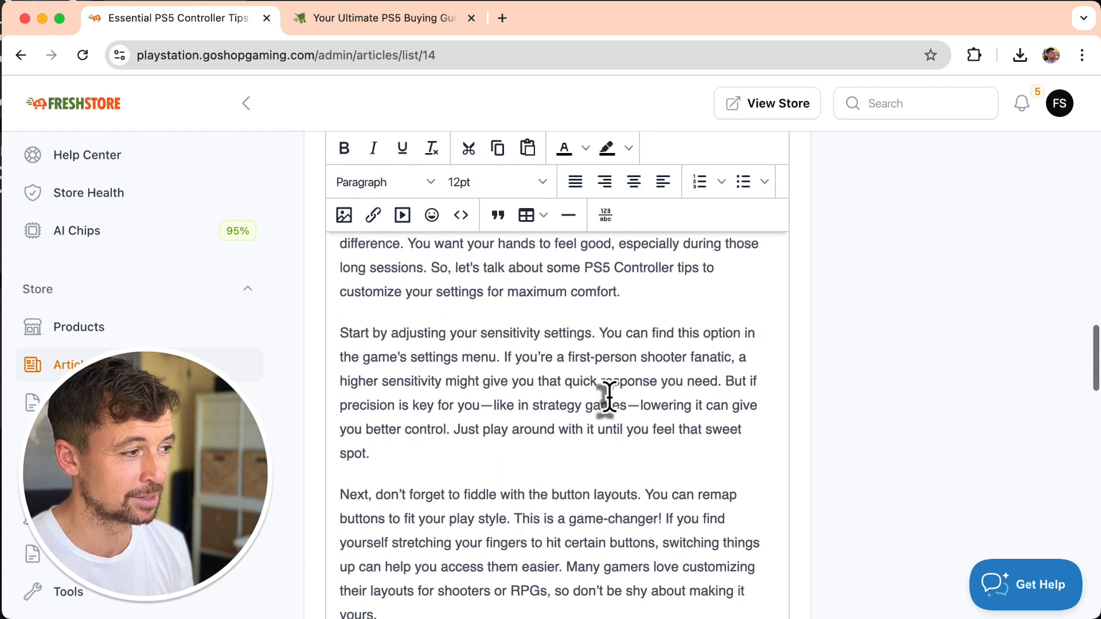
{"action": "scroll", "coordinate": [603, 406], "scroll_direction": "up", "scroll_amount": 10}
{"action": "scroll", "coordinate": [516, 603], "scroll_direction": "down", "scroll_amount": 3}
{"action": "scroll", "coordinate": [424, 456], "scroll_direction": "down", "scroll_amount": 3}
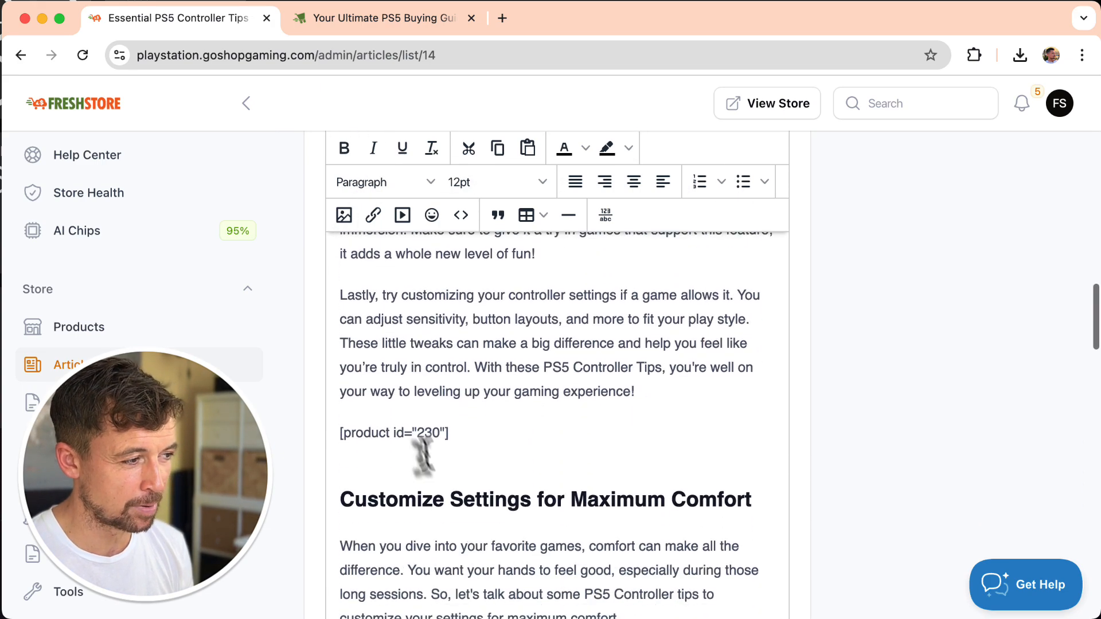
{"action": "scroll", "coordinate": [504, 456], "scroll_direction": "down", "scroll_amount": 20}
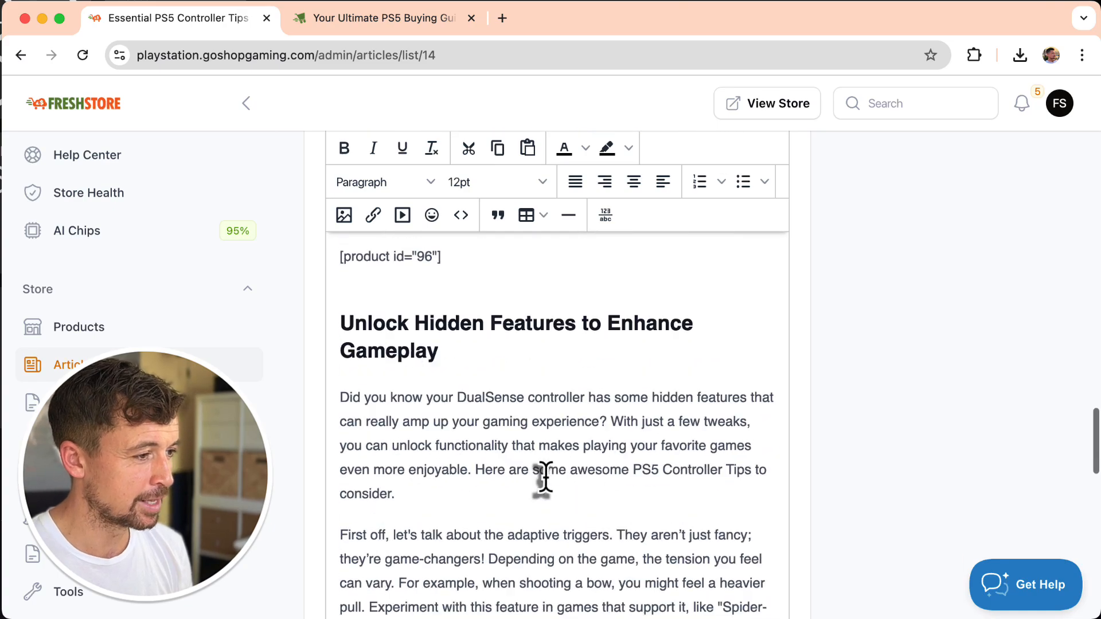
{"action": "scroll", "coordinate": [544, 479], "scroll_direction": "up", "scroll_amount": 15}
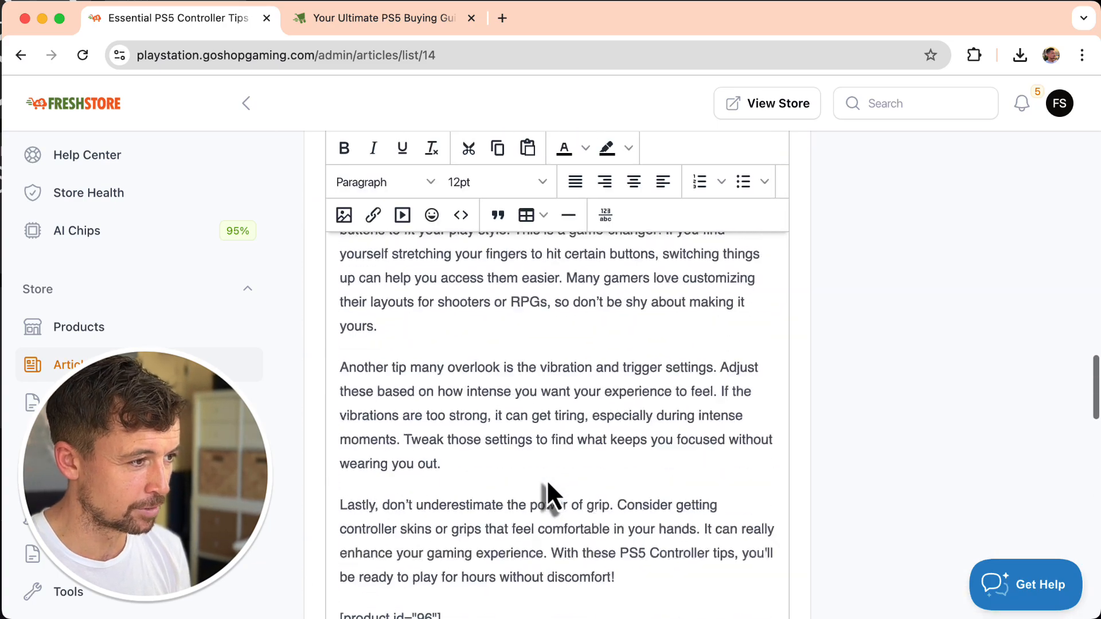
{"action": "scroll", "coordinate": [545, 477], "scroll_direction": "up", "scroll_amount": 10}
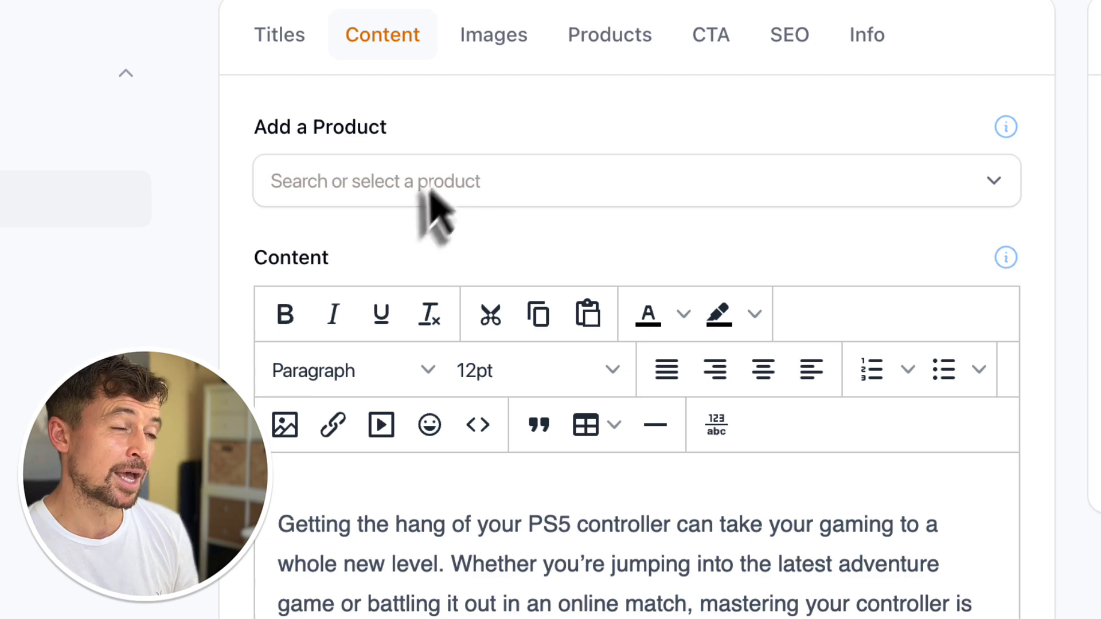
Step: Generate the embed code for Stray - PlayStation 5 and locate the existing product code above the Customize Settings for Maximum Comfort heading
{"action": "left_click", "coordinate": [430, 188]}
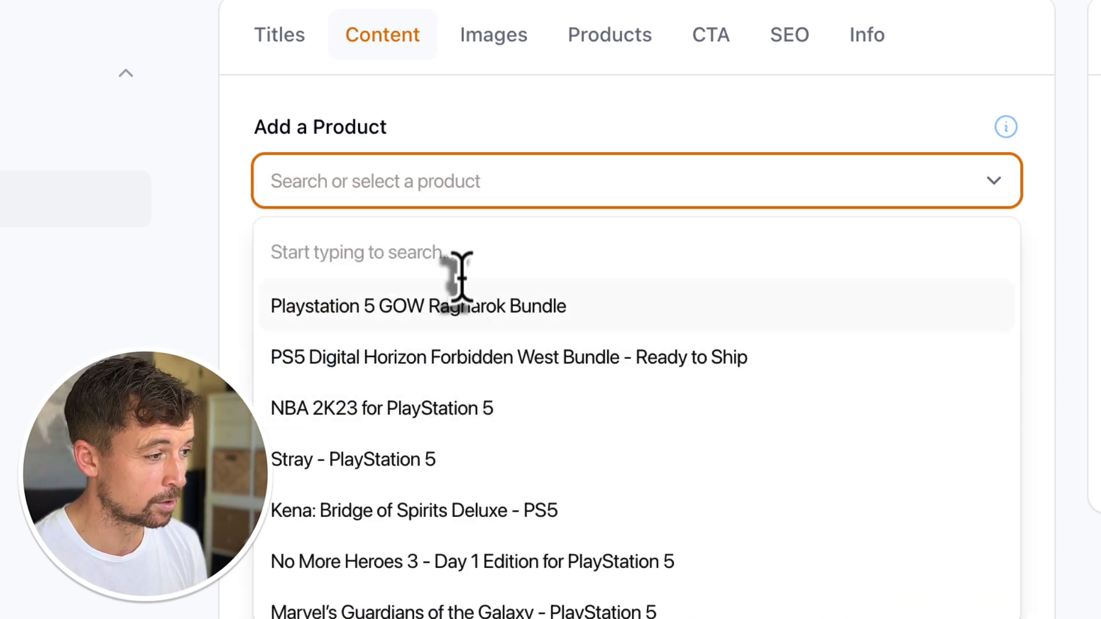
{"action": "left_click", "coordinate": [421, 465]}
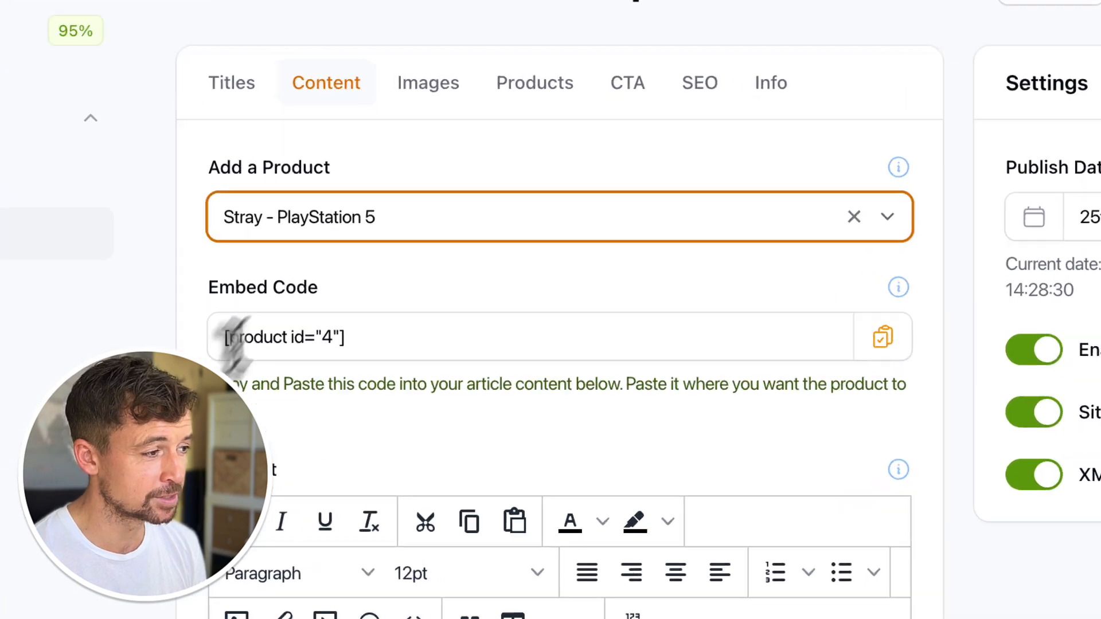
{"action": "scroll", "coordinate": [204, 224], "scroll_direction": "down", "scroll_amount": 10}
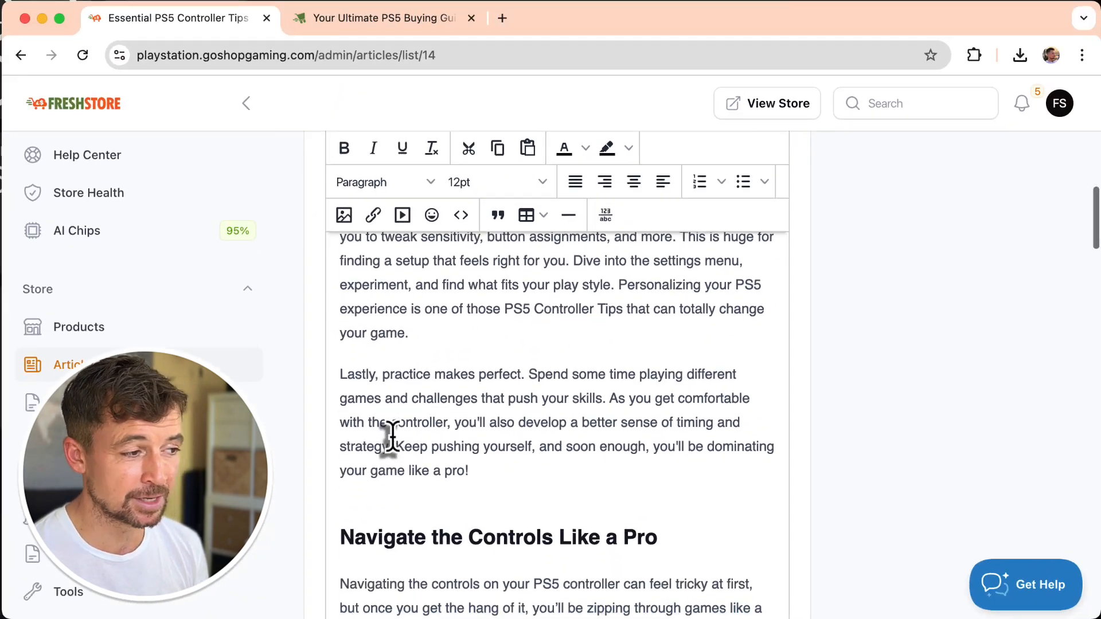
{"action": "scroll", "coordinate": [392, 437], "scroll_direction": "down", "scroll_amount": 10}
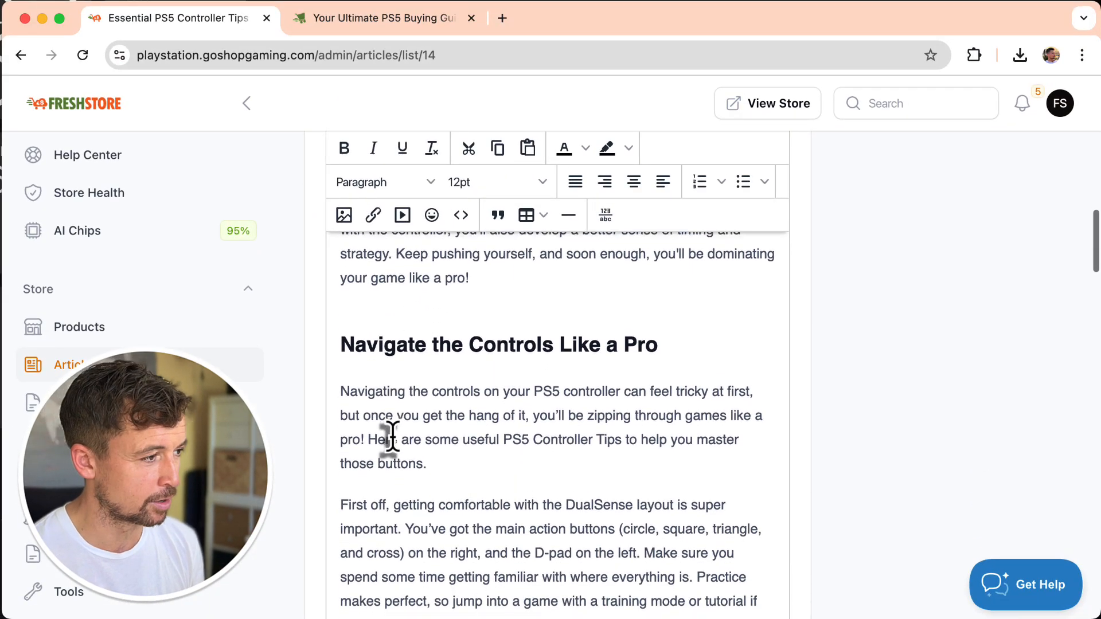
{"action": "scroll", "coordinate": [392, 437], "scroll_direction": "up", "scroll_amount": 2}
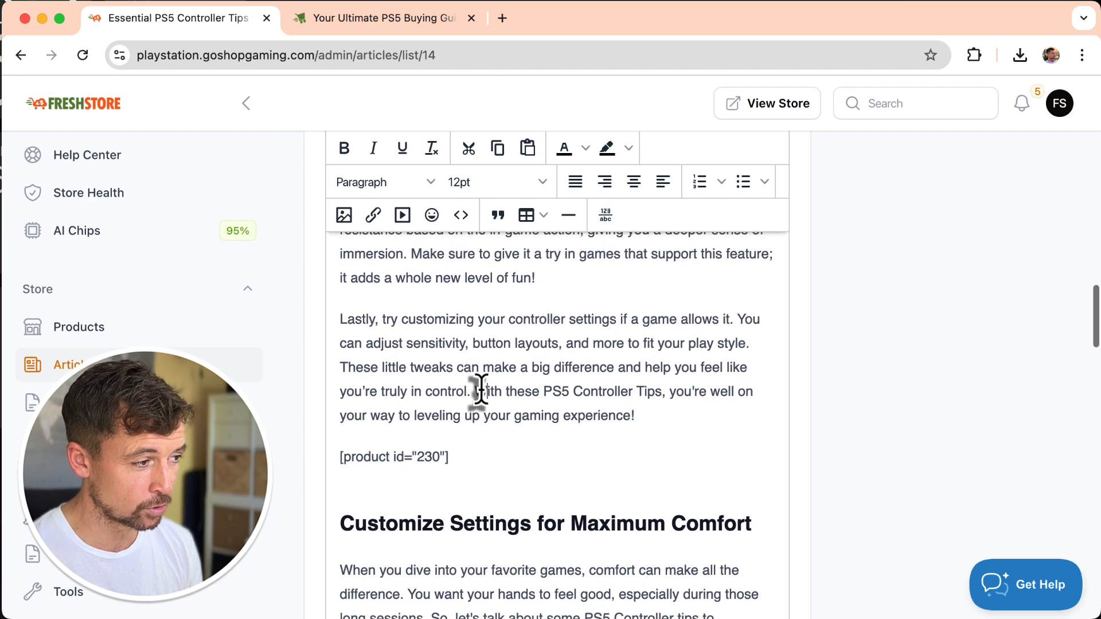
Step: Open the published controller tips article on the storefront and compare its embedded product cards with the product codes in the editor
{"action": "key", "text": "ctrl+Tab"}
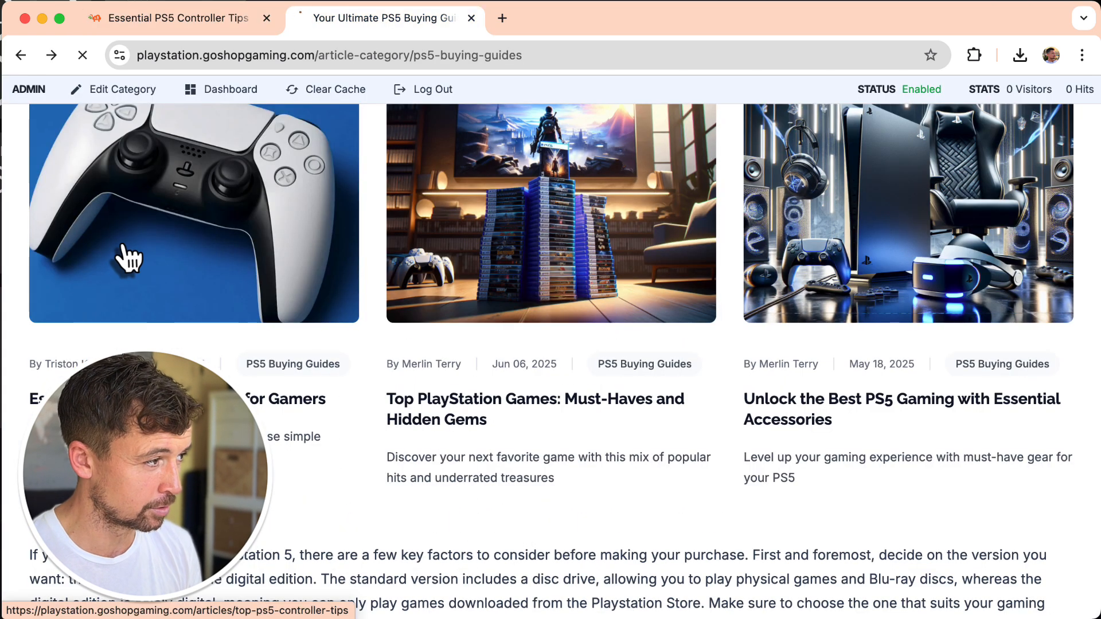
{"action": "left_click", "coordinate": [122, 258]}
{"action": "key", "text": "ctrl+shift+Tab"}
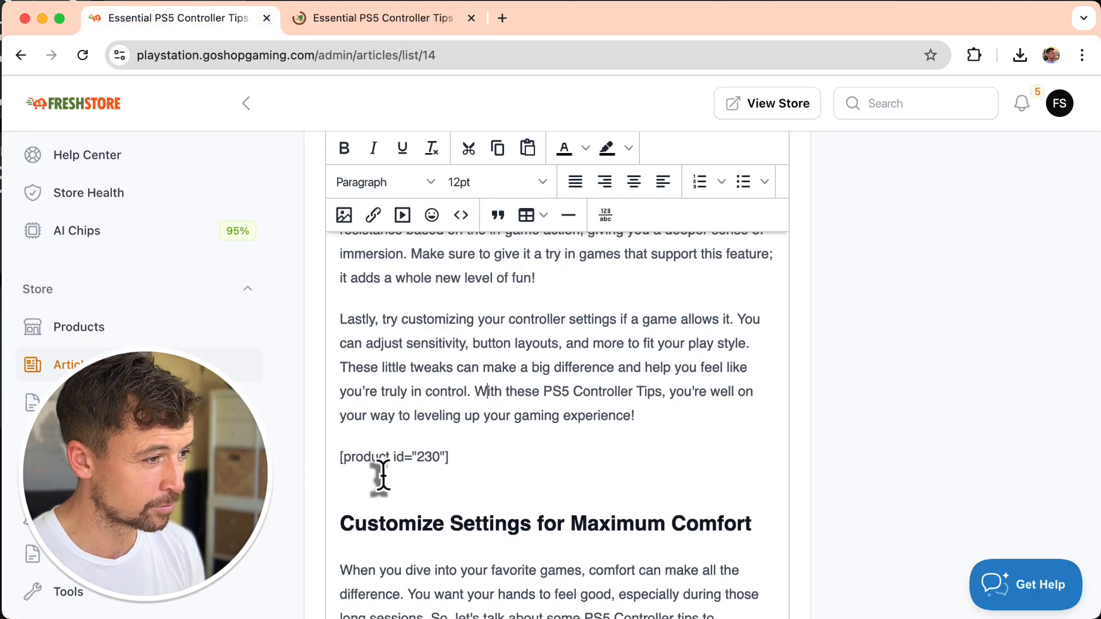
{"action": "key", "text": "ctrl+Tab"}
{"action": "scroll", "coordinate": [480, 404], "scroll_direction": "down", "scroll_amount": 20}
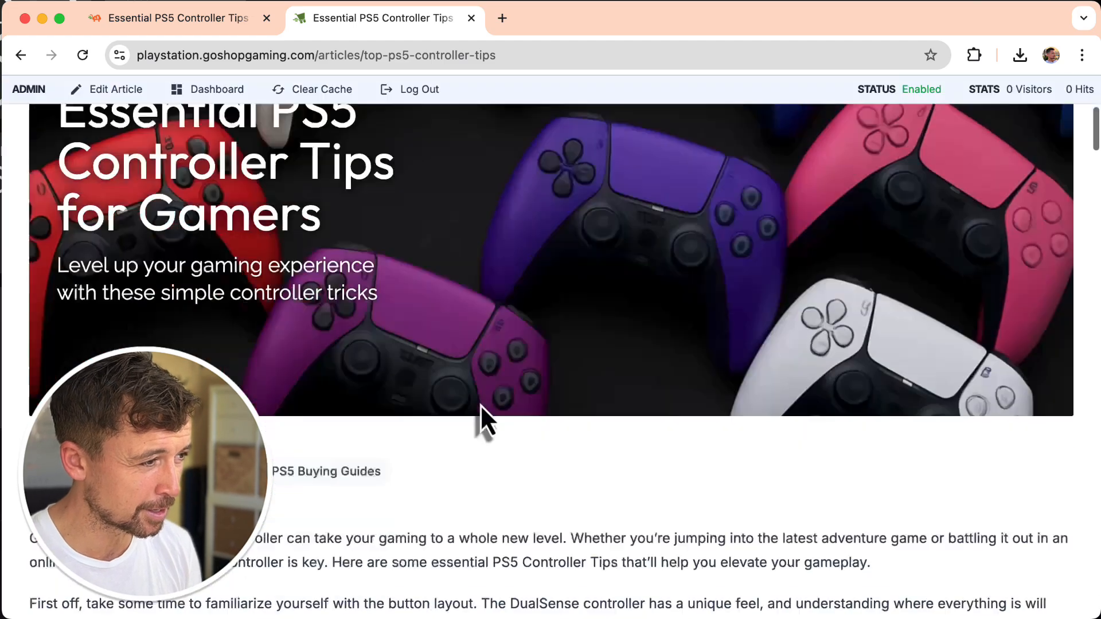
{"action": "scroll", "coordinate": [470, 459], "scroll_direction": "down", "scroll_amount": 2}
{"action": "scroll", "coordinate": [459, 533], "scroll_direction": "up", "scroll_amount": 8}
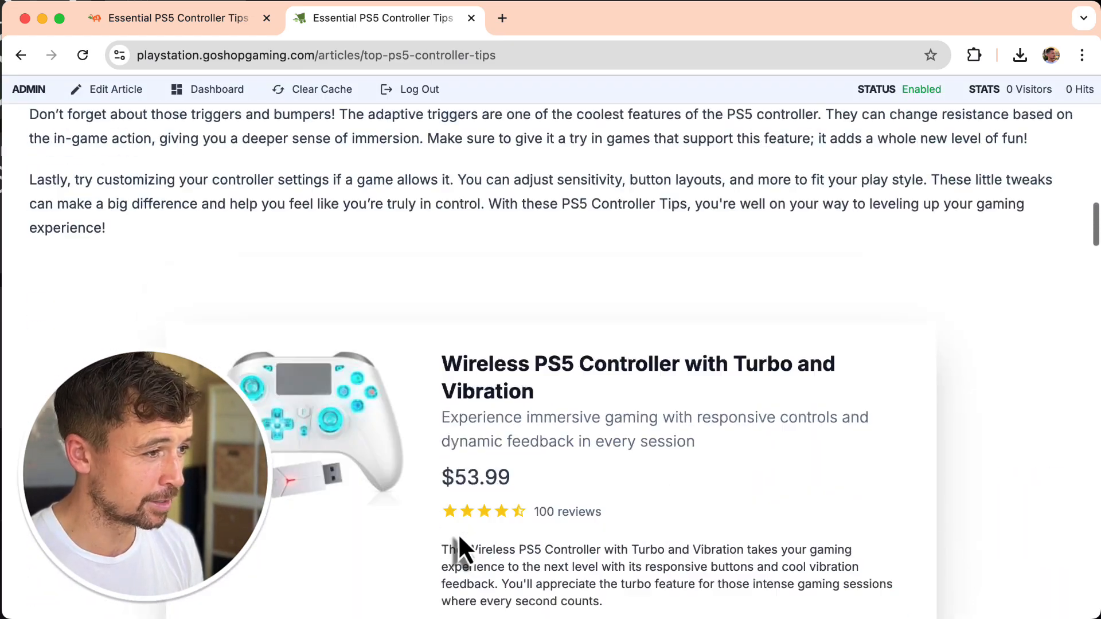
{"action": "scroll", "coordinate": [484, 386], "scroll_direction": "down", "scroll_amount": 10}
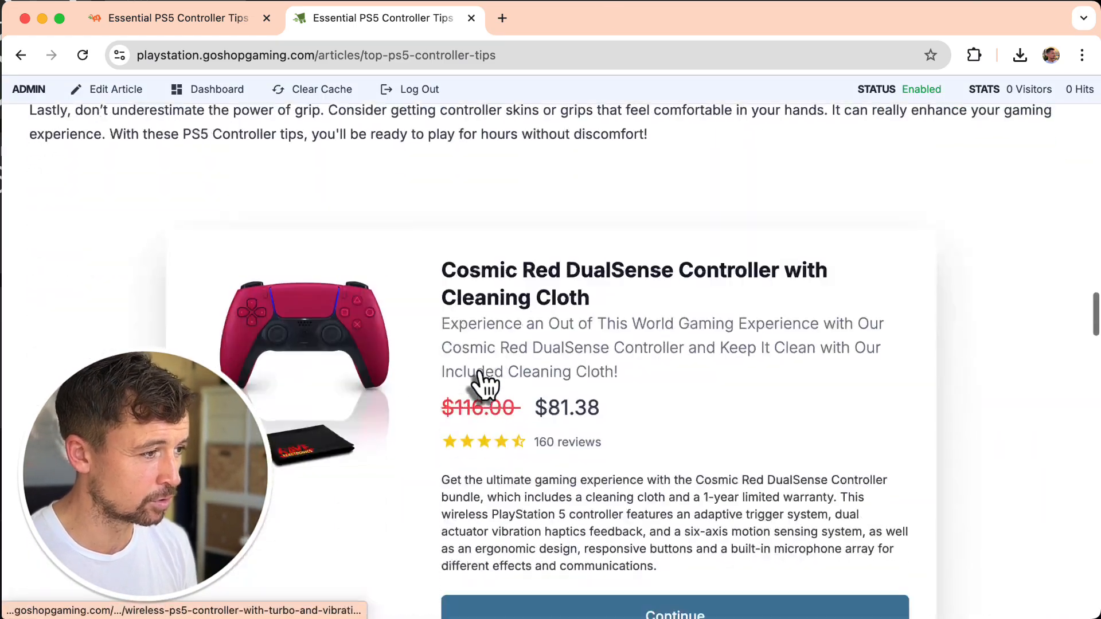
{"action": "key", "text": "ctrl+shift+Tab"}
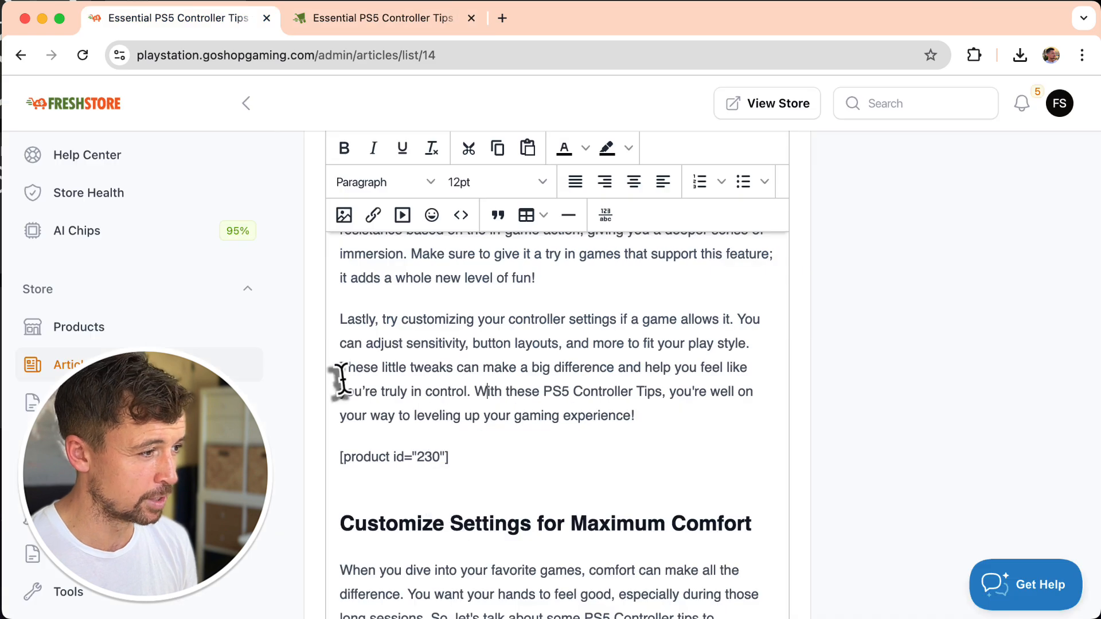
Step: Open the article's image settings and compare the hero image with the banner of the published article on the storefront
{"action": "scroll", "coordinate": [342, 380], "scroll_direction": "up", "scroll_amount": 15}
{"action": "scroll", "coordinate": [343, 380], "scroll_direction": "up", "scroll_amount": 7}
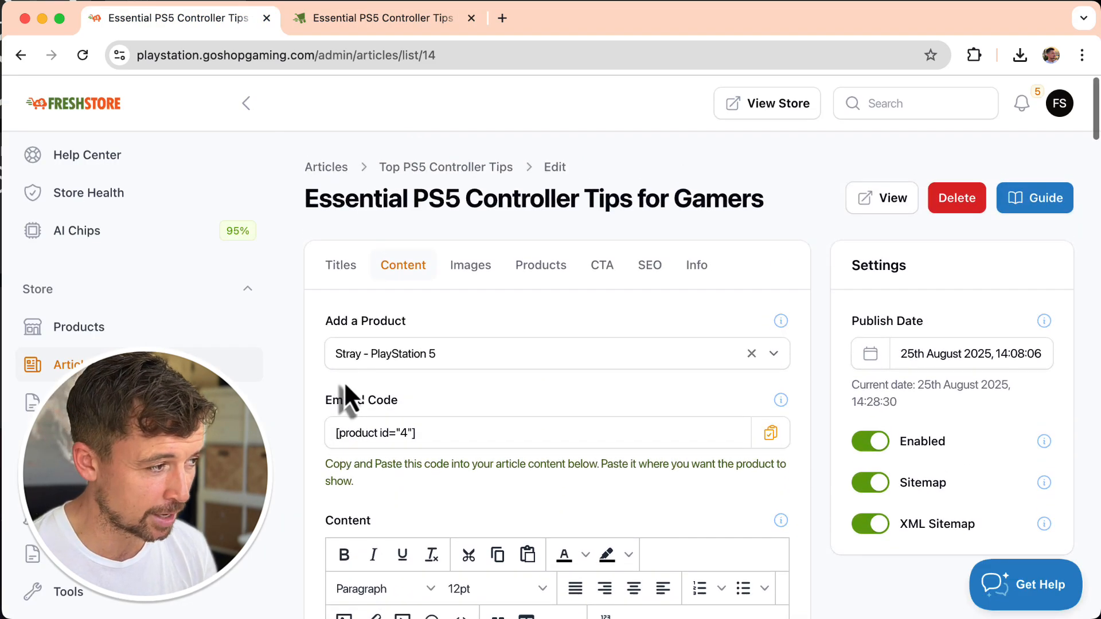
{"action": "left_click", "coordinate": [483, 273]}
{"action": "scroll", "coordinate": [484, 284], "scroll_direction": "down", "scroll_amount": 5}
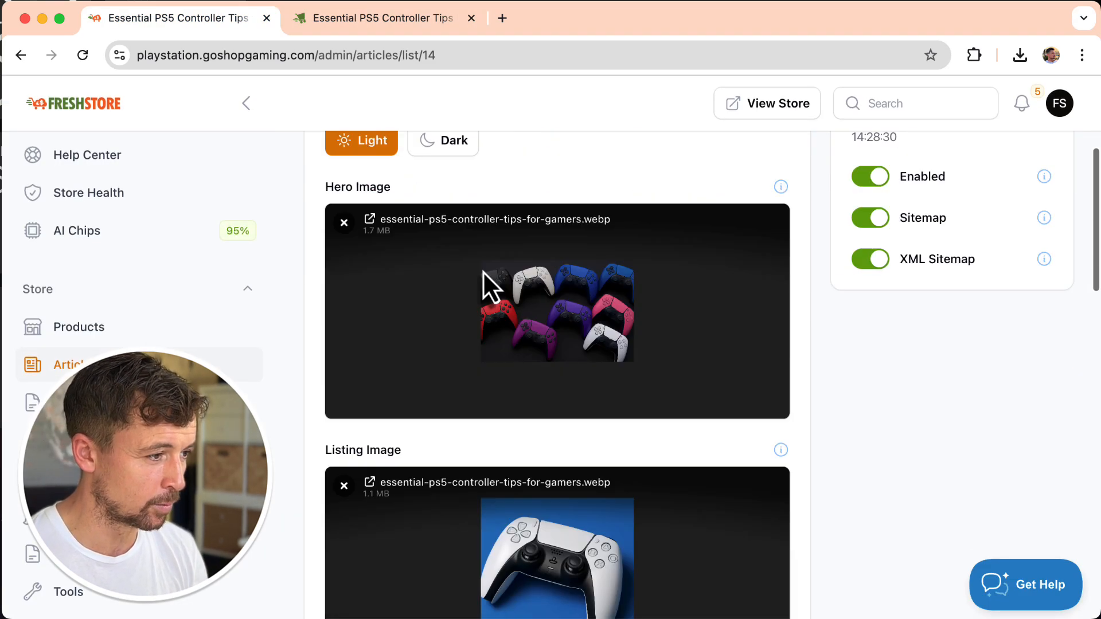
{"action": "key", "text": "ctrl+Tab"}
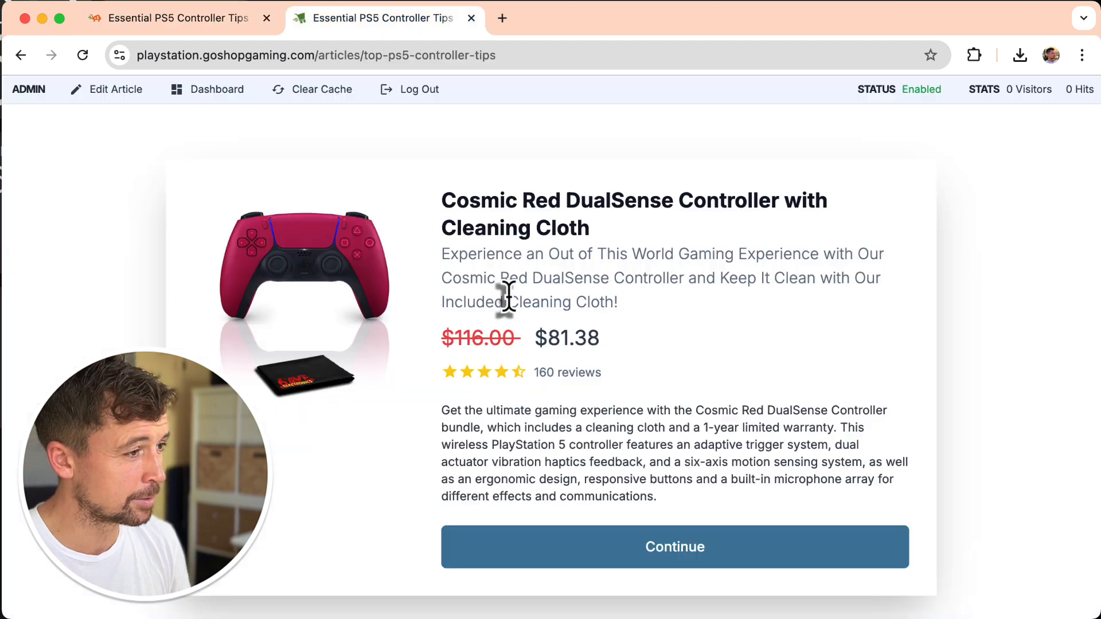
{"action": "scroll", "coordinate": [438, 184], "scroll_direction": "up", "scroll_amount": 10}
{"action": "key", "text": "ctrl+Tab"}
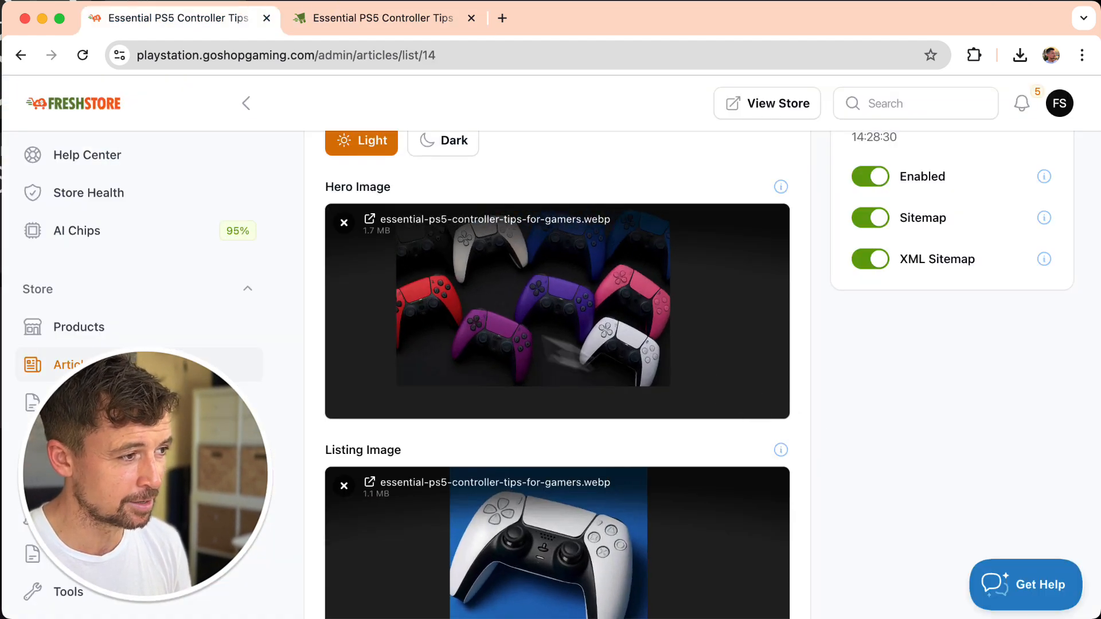
Step: Compare the article's listing image with its card on the storefront's PS5 Buying Guides category page, and view the social image
{"action": "scroll", "coordinate": [459, 457], "scroll_direction": "down", "scroll_amount": 3}
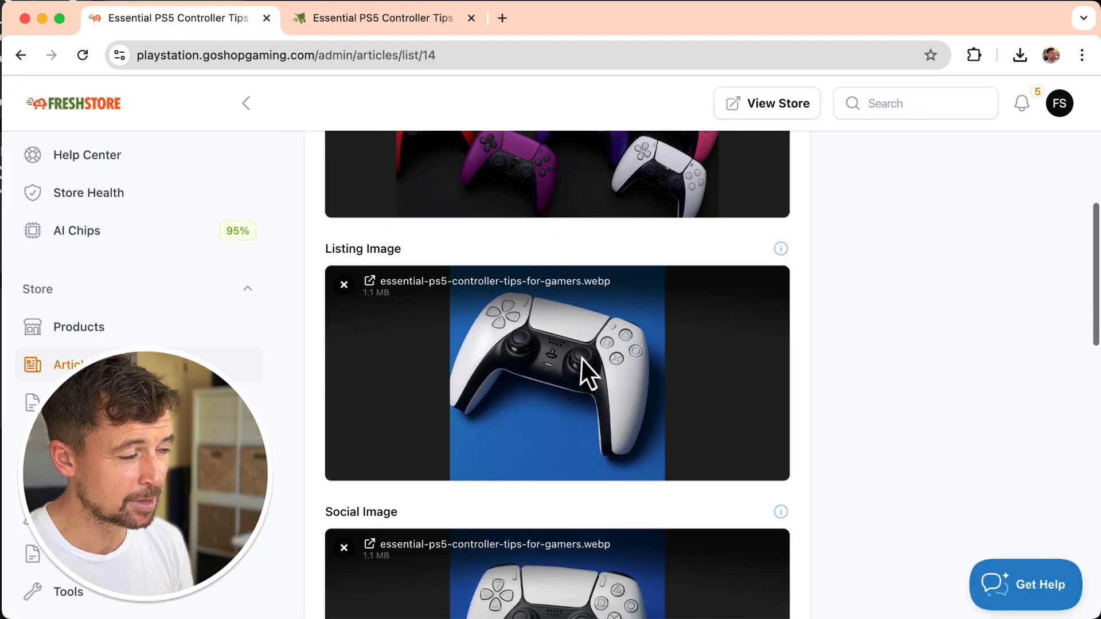
{"action": "key", "text": "ctrl+Tab"}
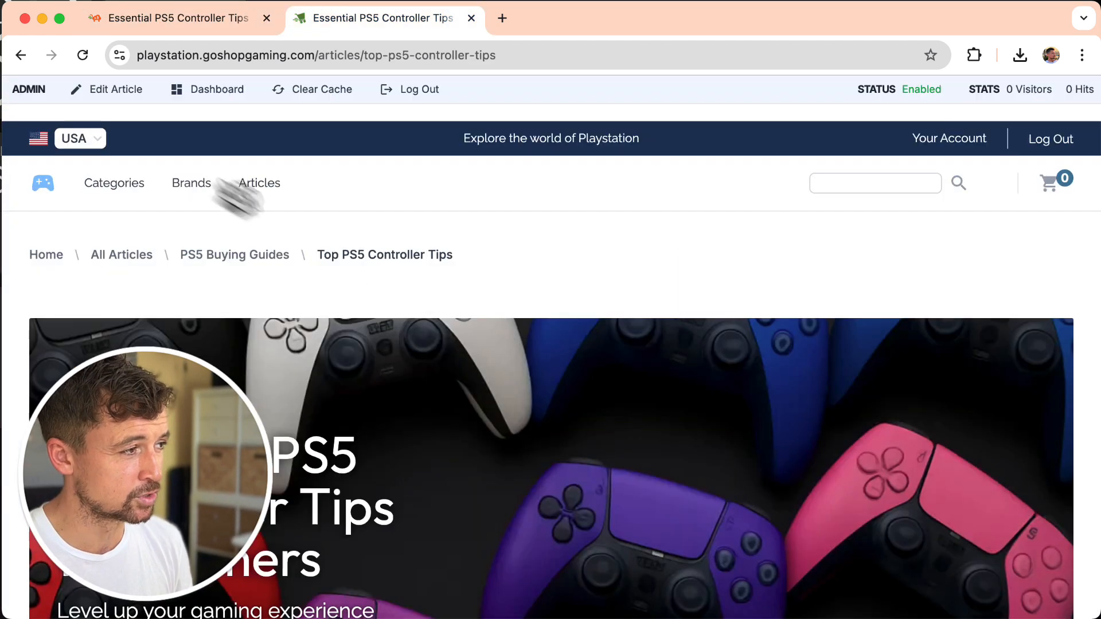
{"action": "left_click", "coordinate": [29, 58]}
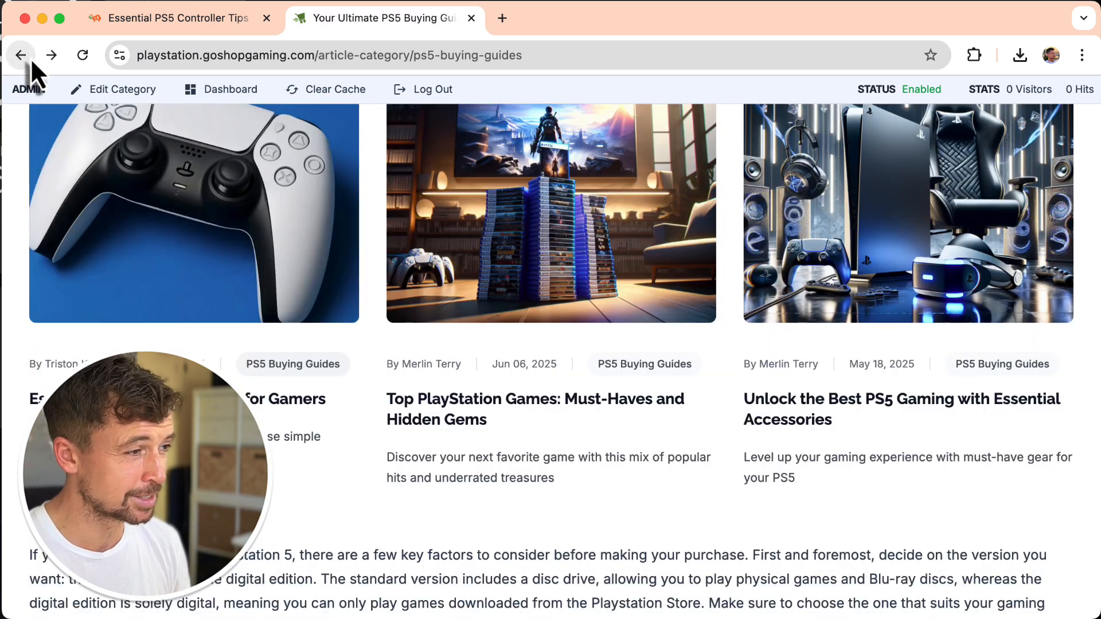
{"action": "scroll", "coordinate": [113, 258], "scroll_direction": "up", "scroll_amount": 2}
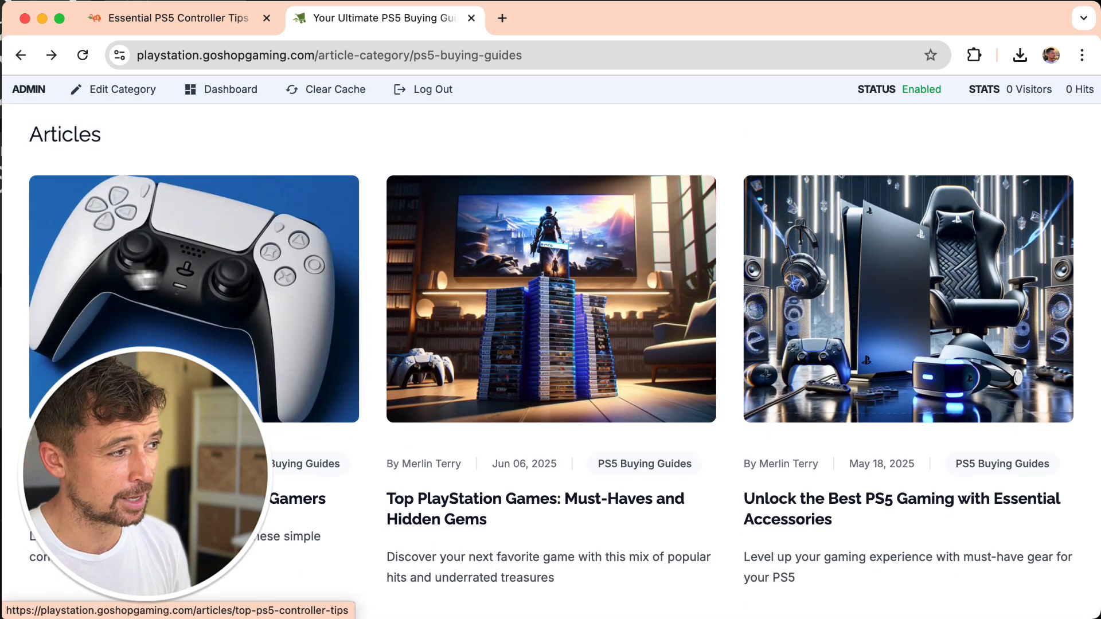
{"action": "left_click", "coordinate": [178, 18]}
{"action": "scroll", "coordinate": [539, 401], "scroll_direction": "down", "scroll_amount": 6}
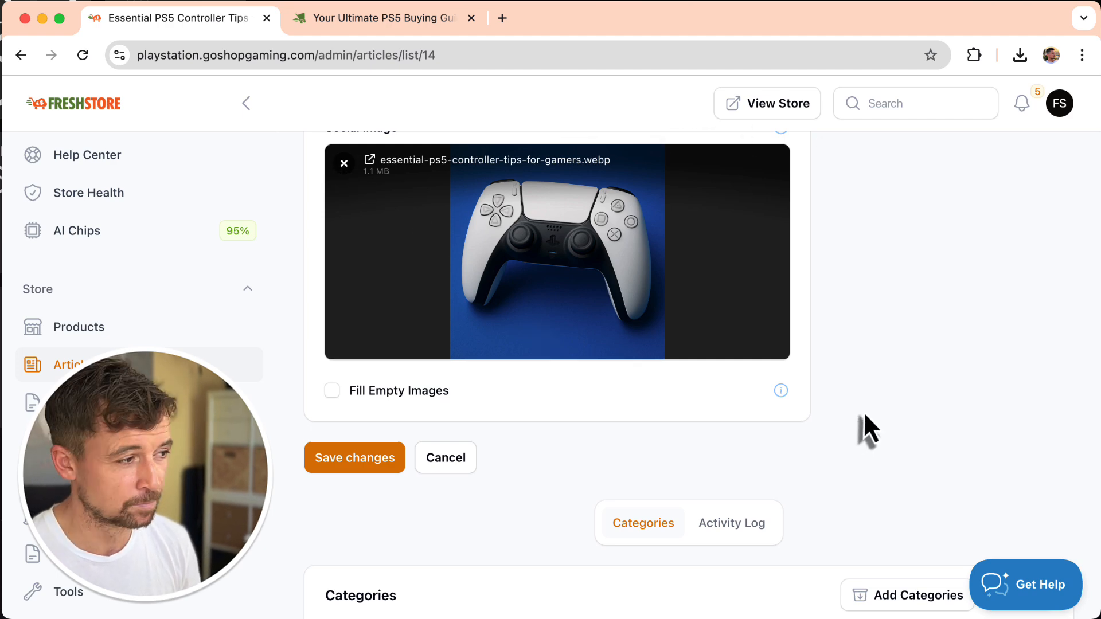
Step: Search PixaBay with the suggested controller tips term for All Images, browse the results, and close the search without importing
{"action": "scroll", "coordinate": [864, 411], "scroll_direction": "up", "scroll_amount": 15}
{"action": "scroll", "coordinate": [864, 411], "scroll_direction": "down", "scroll_amount": 3}
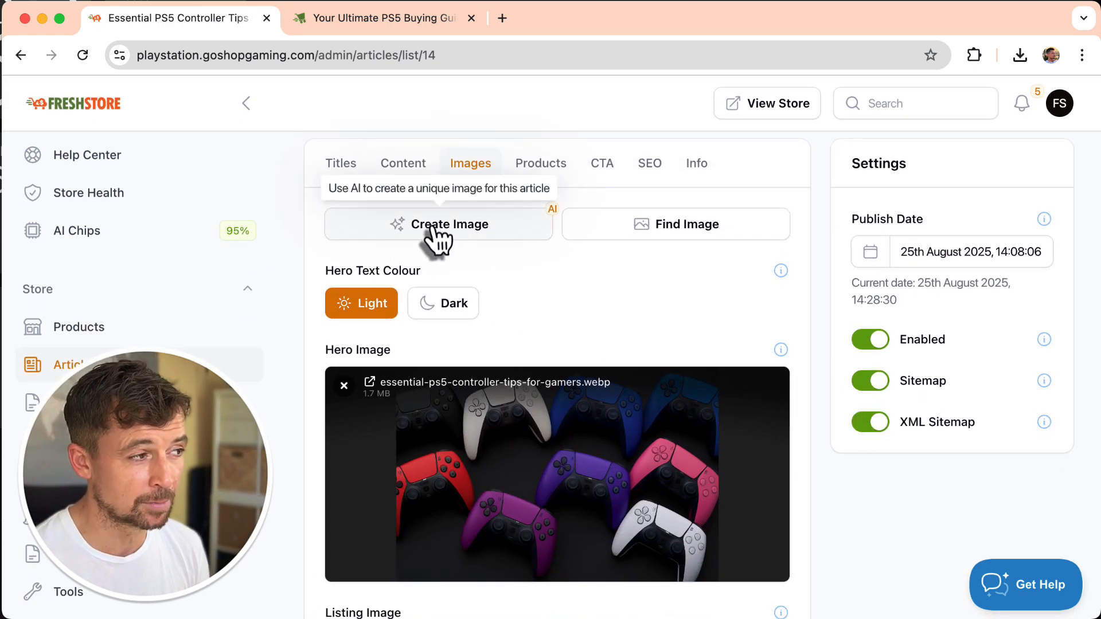
{"action": "left_click", "coordinate": [670, 234]}
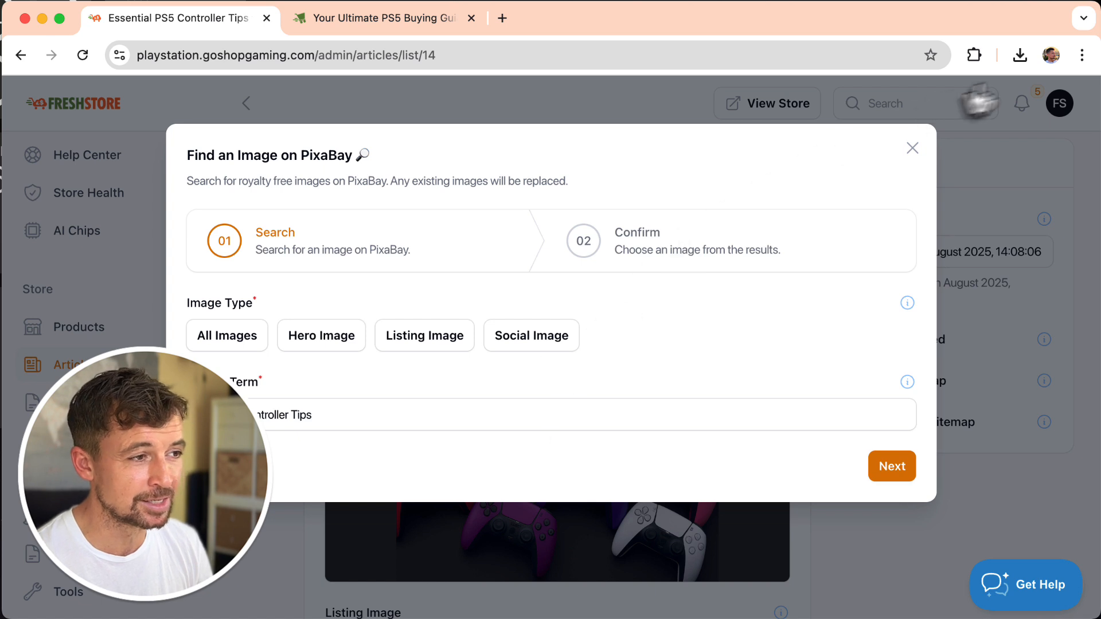
{"action": "left_click", "coordinate": [892, 467]}
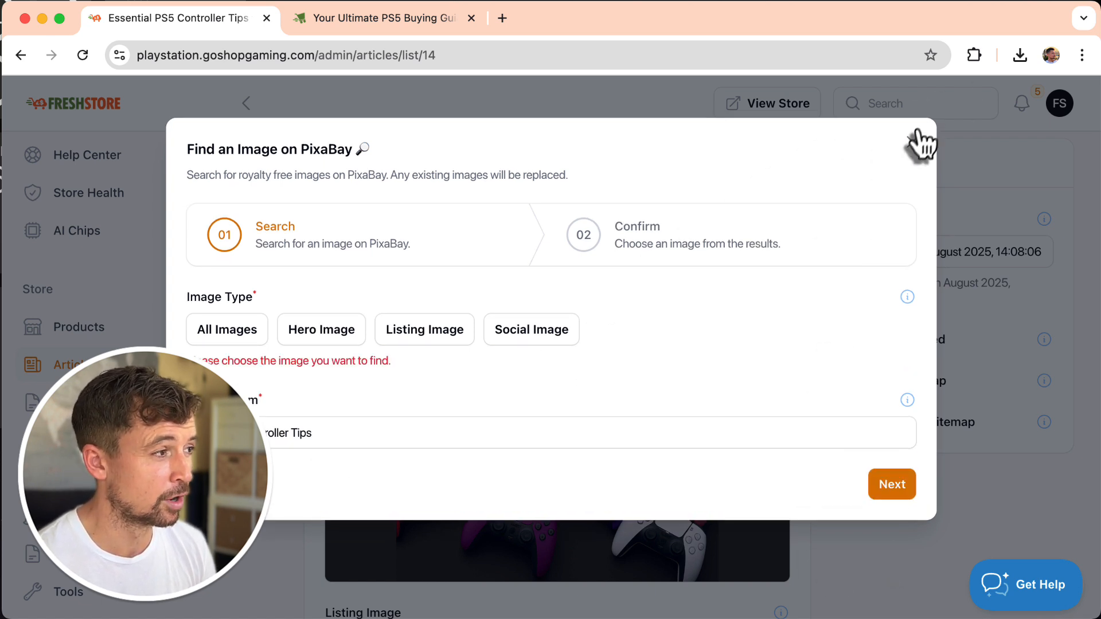
{"action": "left_click", "coordinate": [204, 338]}
{"action": "left_click", "coordinate": [886, 484]}
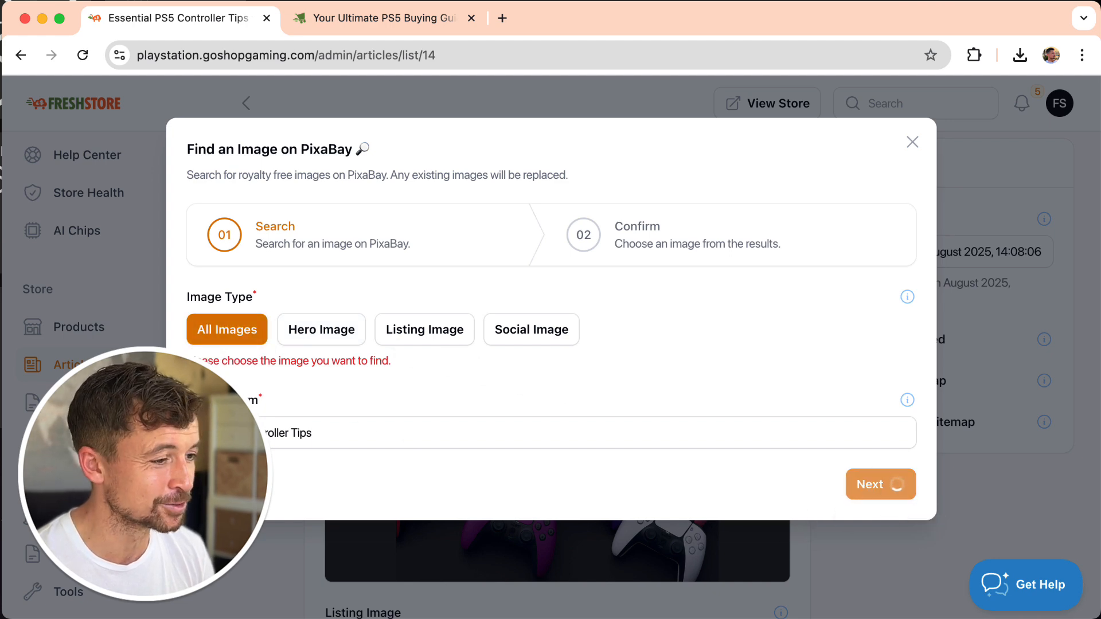
{"action": "scroll", "coordinate": [337, 413], "scroll_direction": "down", "scroll_amount": 4}
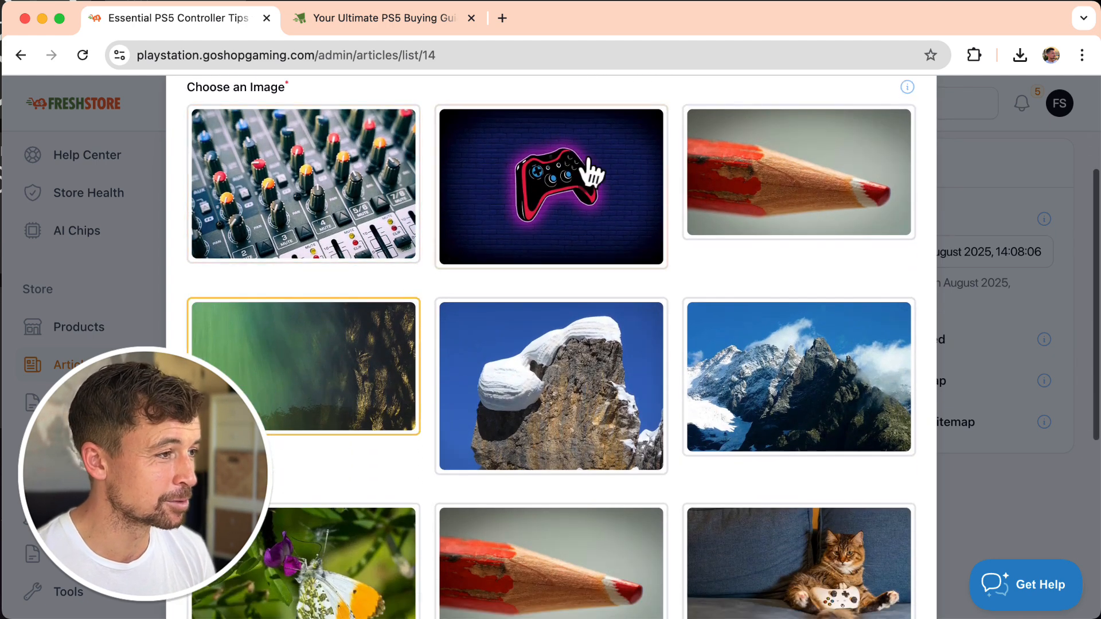
{"action": "scroll", "coordinate": [516, 480], "scroll_direction": "down", "scroll_amount": 5}
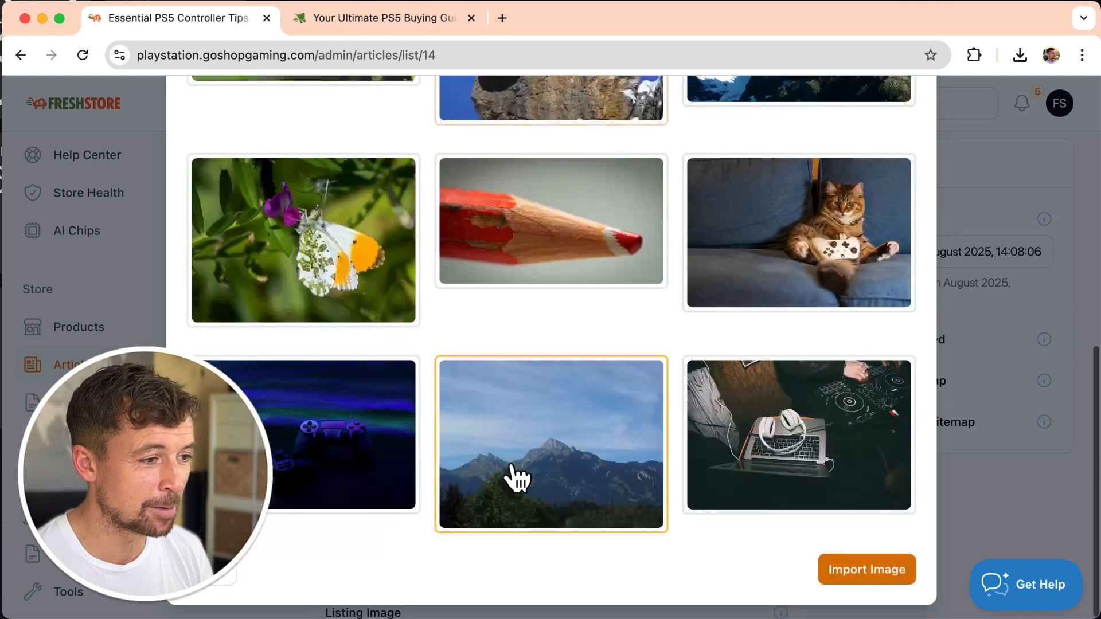
{"action": "left_click", "coordinate": [1032, 235]}
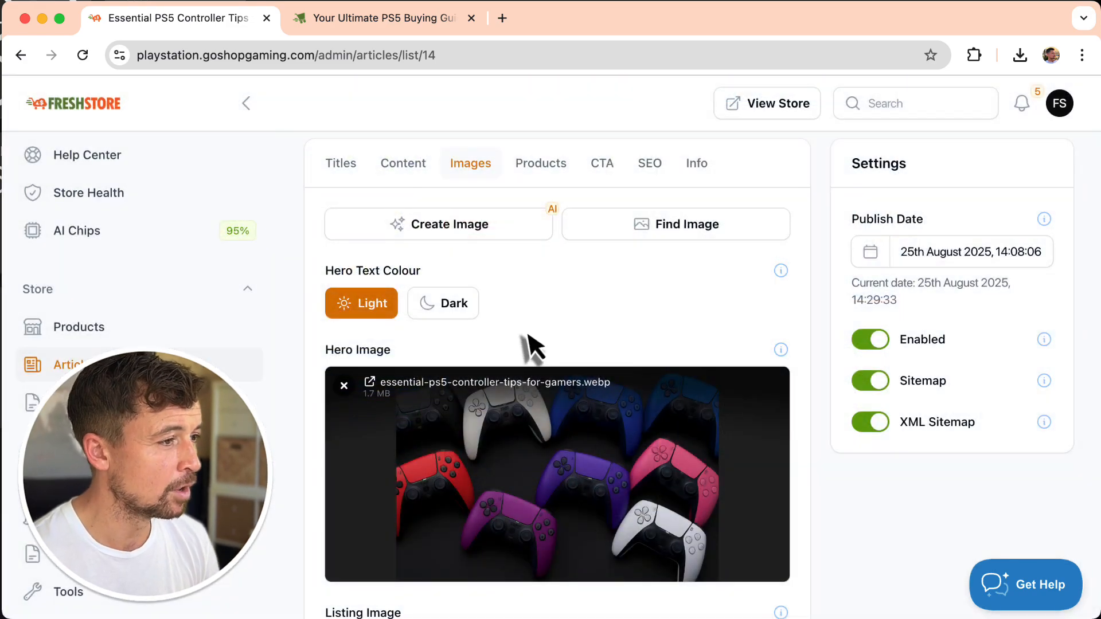
Step: View the article's product settings, then open the controller tips article on the storefront and locate its related products section
{"action": "scroll", "coordinate": [525, 335], "scroll_direction": "down", "scroll_amount": 10}
{"action": "scroll", "coordinate": [525, 332], "scroll_direction": "up", "scroll_amount": 10}
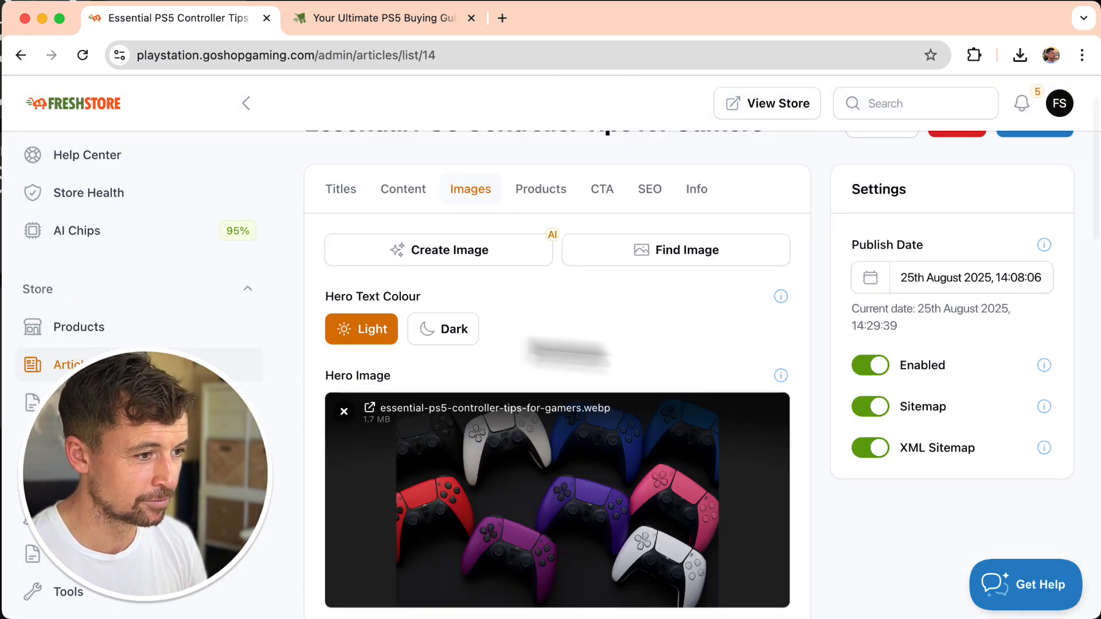
{"action": "left_click", "coordinate": [541, 194]}
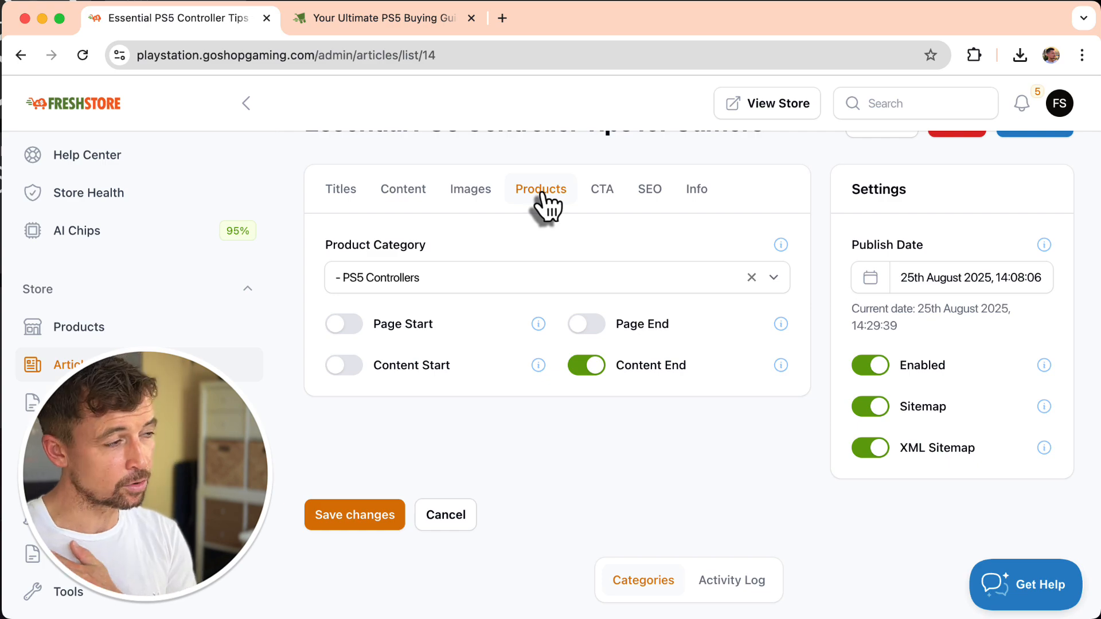
{"action": "left_click", "coordinate": [372, 18]}
{"action": "scroll", "coordinate": [602, 246], "scroll_direction": "up", "scroll_amount": 4}
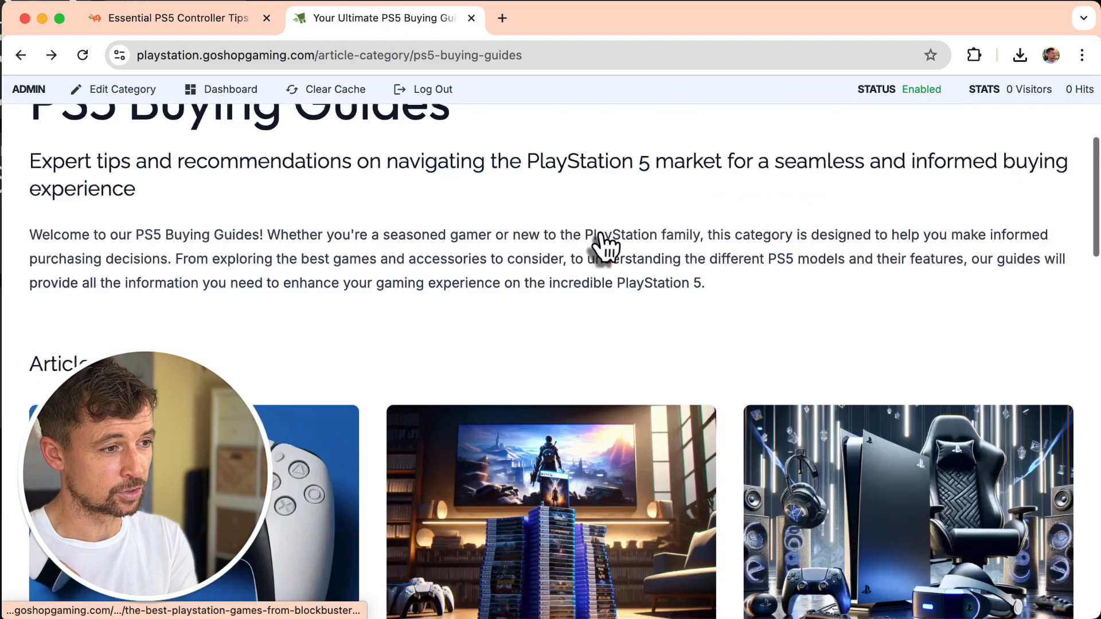
{"action": "scroll", "coordinate": [605, 247], "scroll_direction": "down", "scroll_amount": 6}
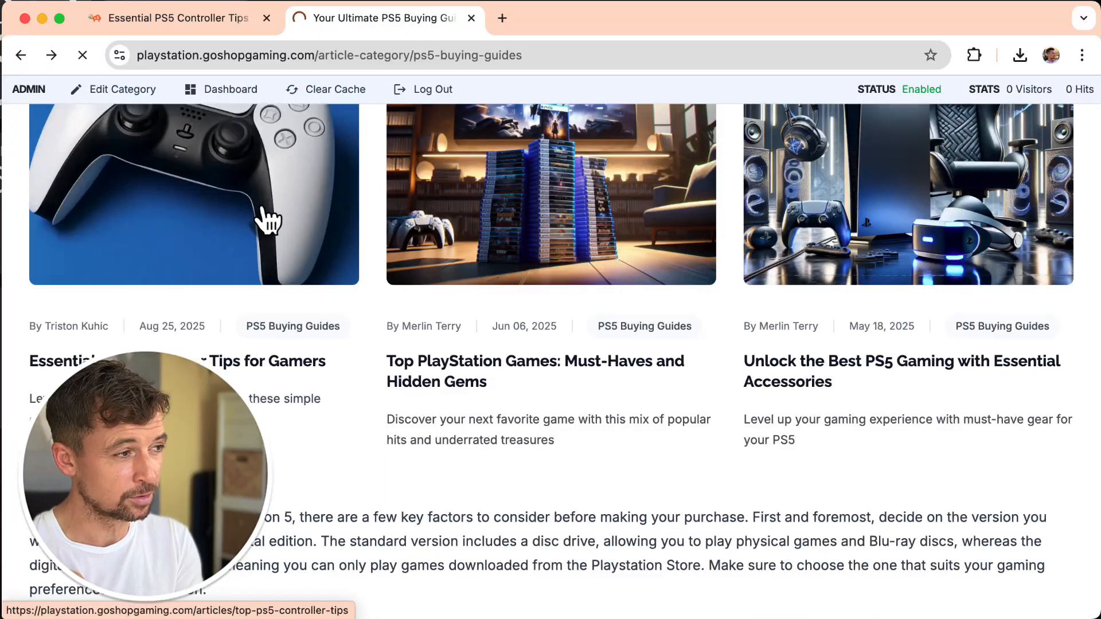
{"action": "scroll", "coordinate": [438, 287], "scroll_direction": "down", "scroll_amount": 15}
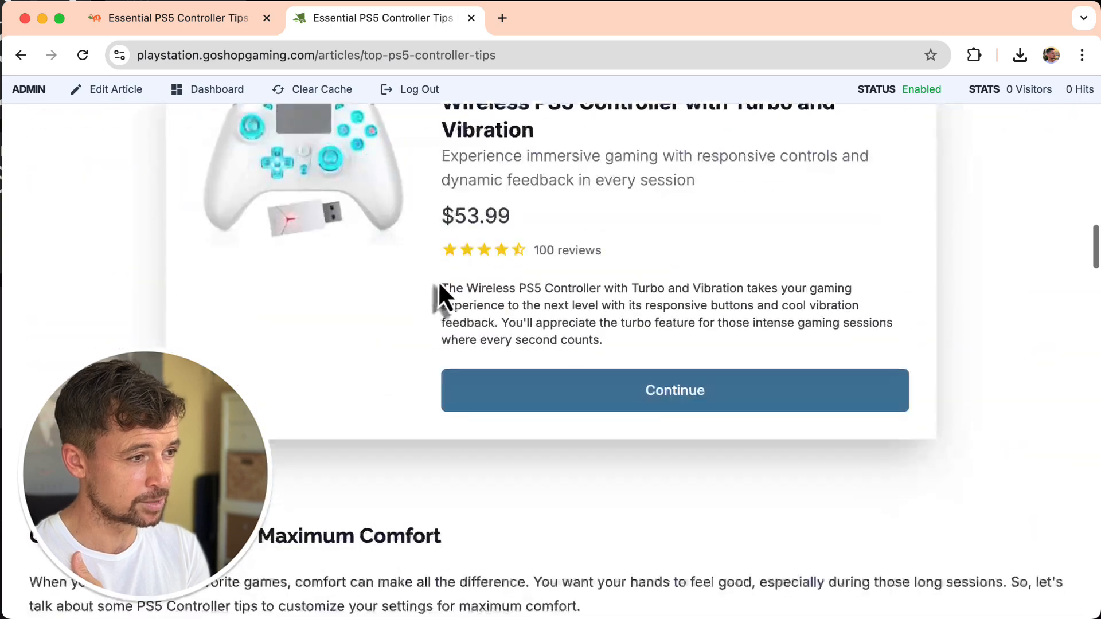
{"action": "scroll", "coordinate": [438, 293], "scroll_direction": "down", "scroll_amount": 15}
{"action": "scroll", "coordinate": [445, 298], "scroll_direction": "up", "scroll_amount": 4}
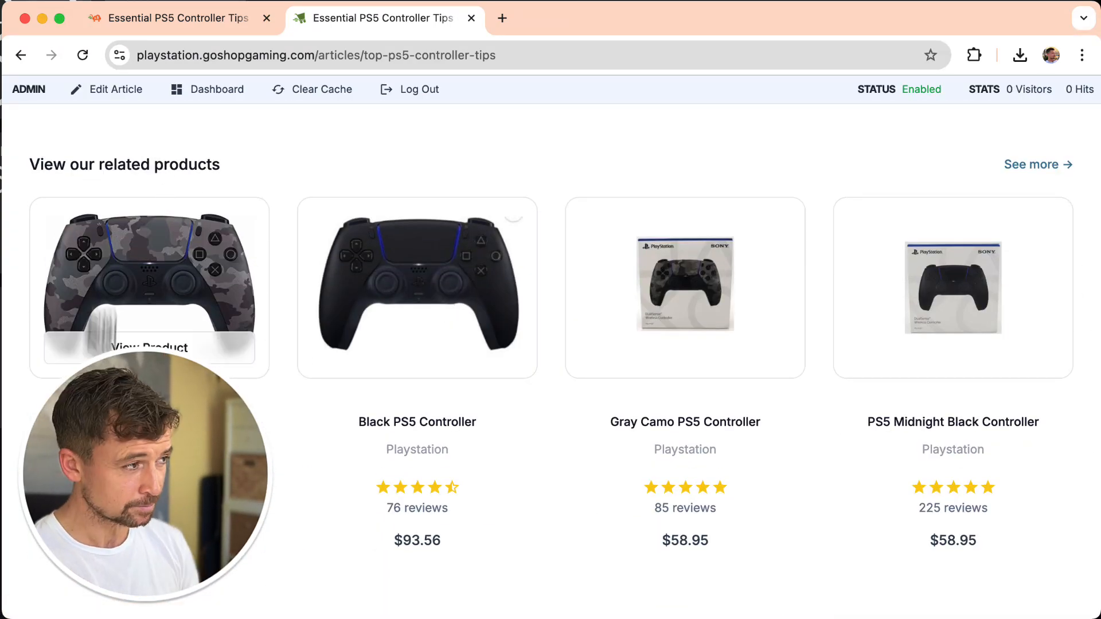
{"action": "key", "text": "shift+Tab"}
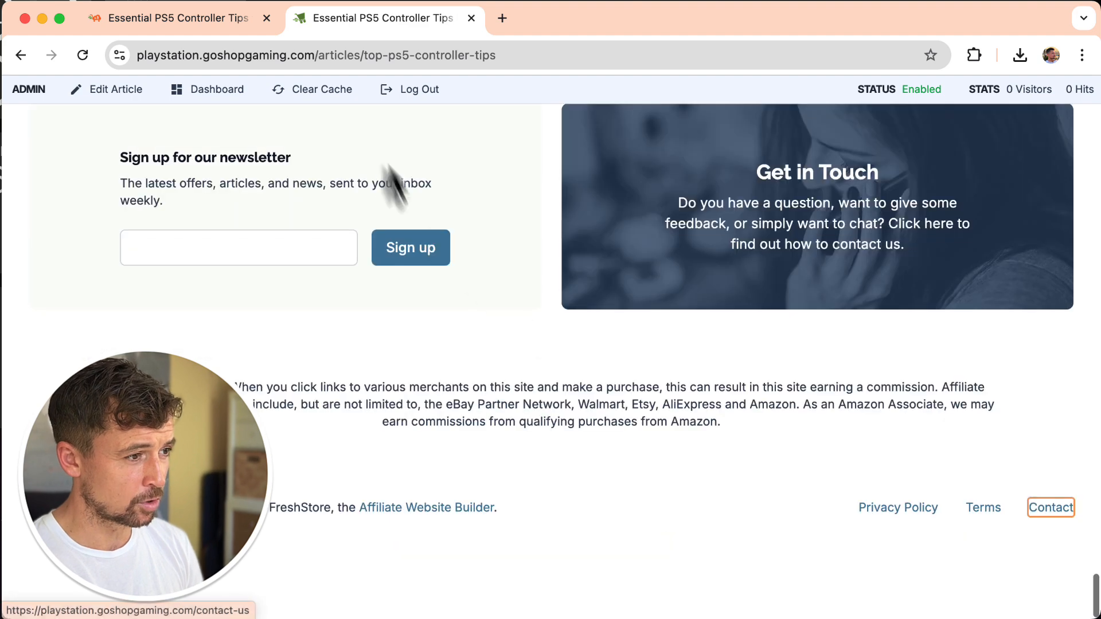
{"action": "scroll", "coordinate": [395, 276], "scroll_direction": "up", "scroll_amount": 10}
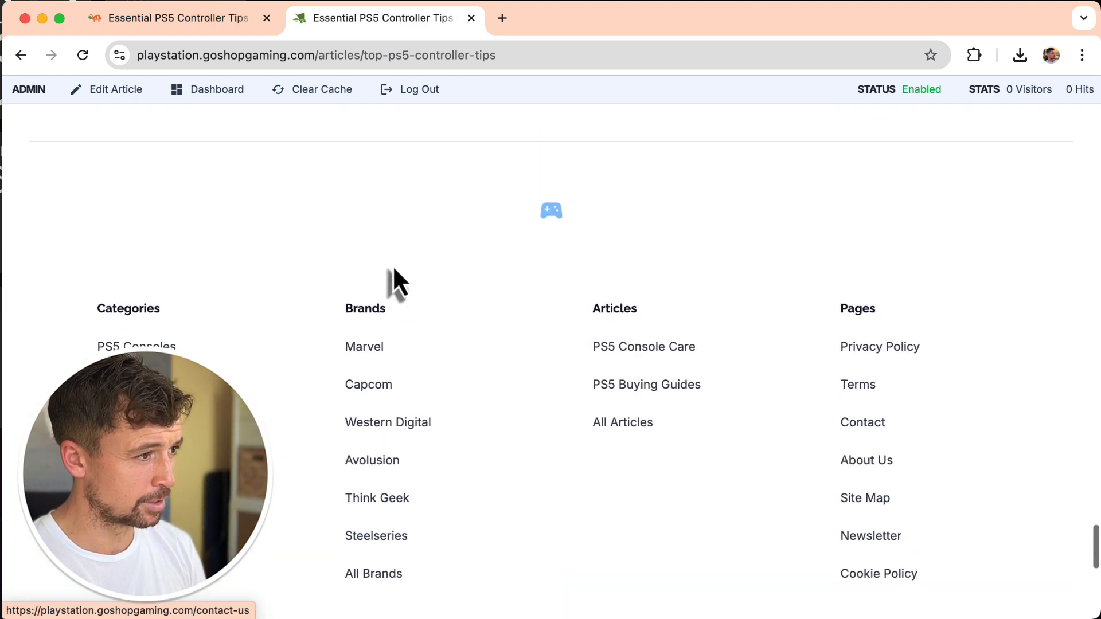
{"action": "scroll", "coordinate": [396, 273], "scroll_direction": "up", "scroll_amount": 5}
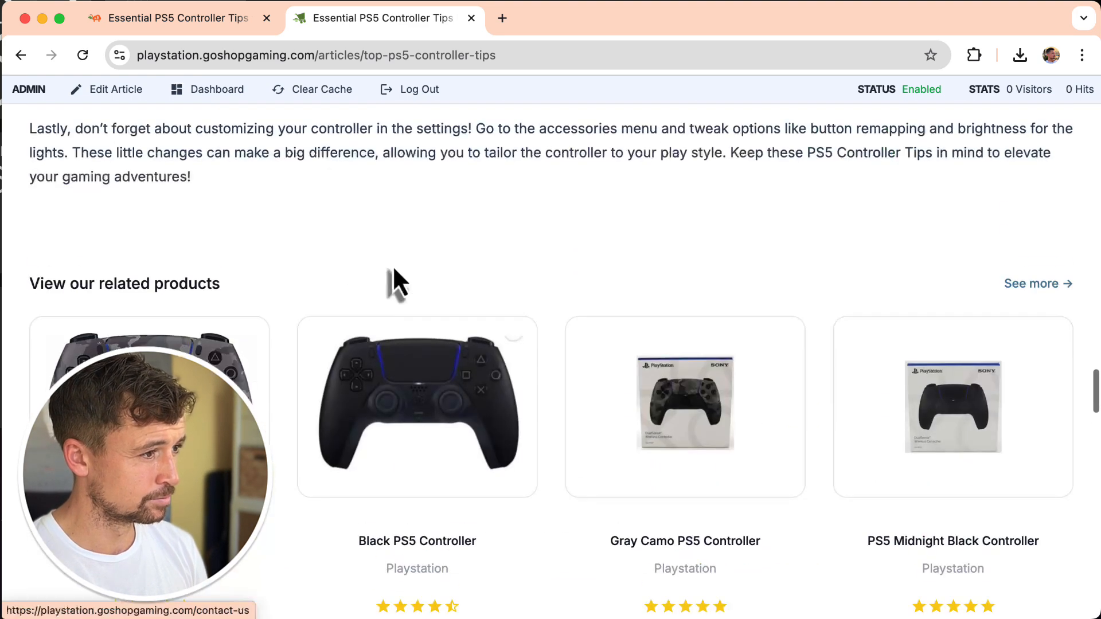
Step: Check the PS5 Controllers product category and the Content End placement setting against the related products in the published article
{"action": "key", "text": "ctrl+shift+Tab"}
{"action": "right_click", "coordinate": [393, 264]}
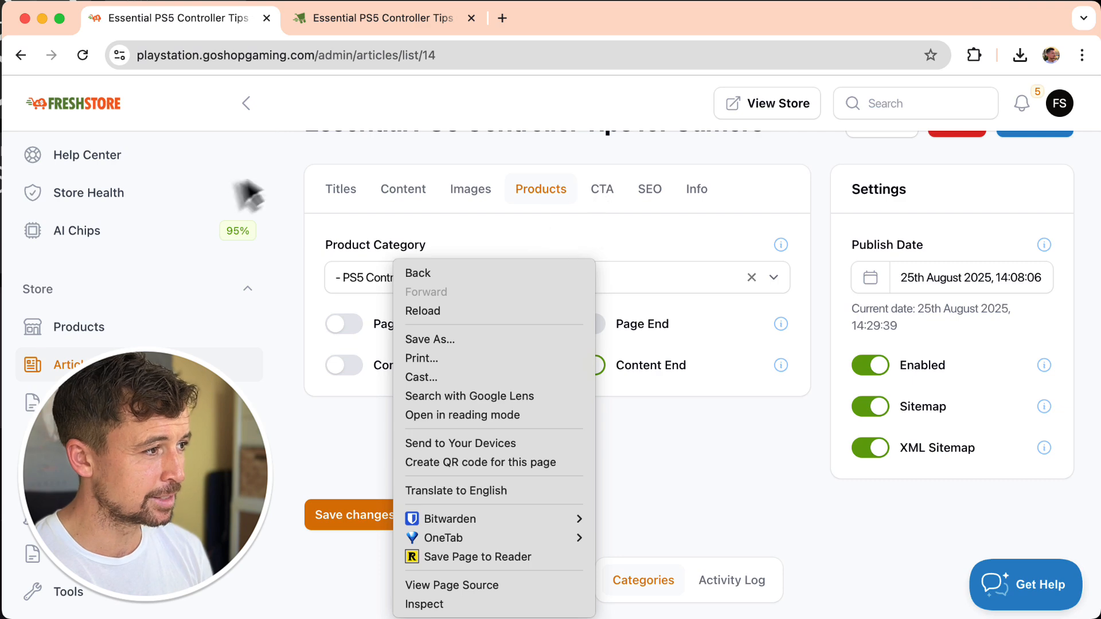
{"action": "left_click", "coordinate": [305, 167]}
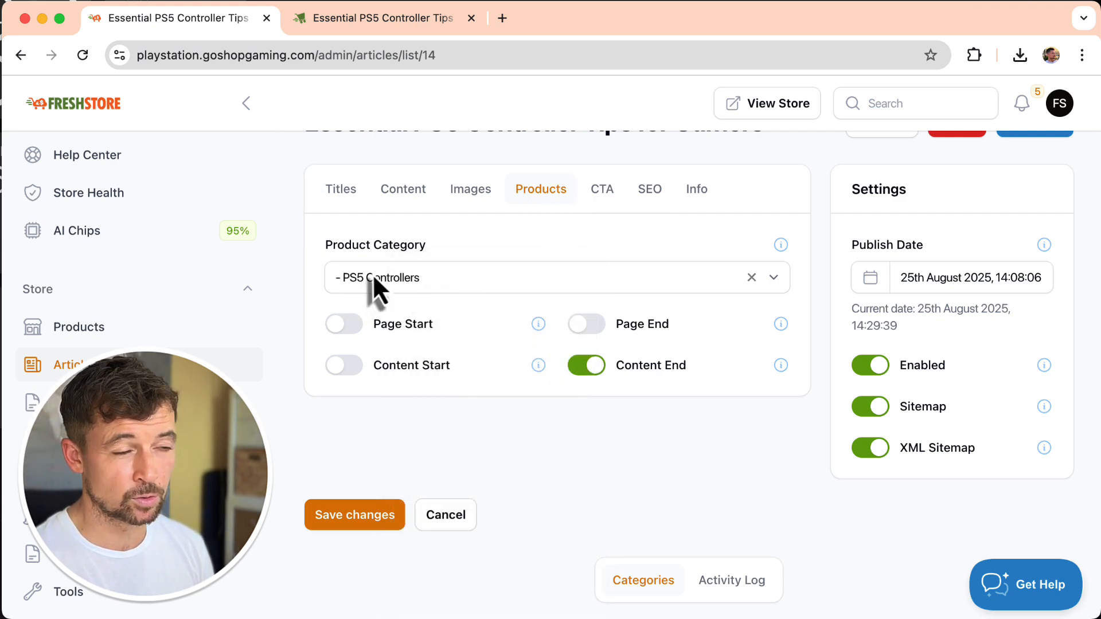
{"action": "key", "text": "ctrl+Tab"}
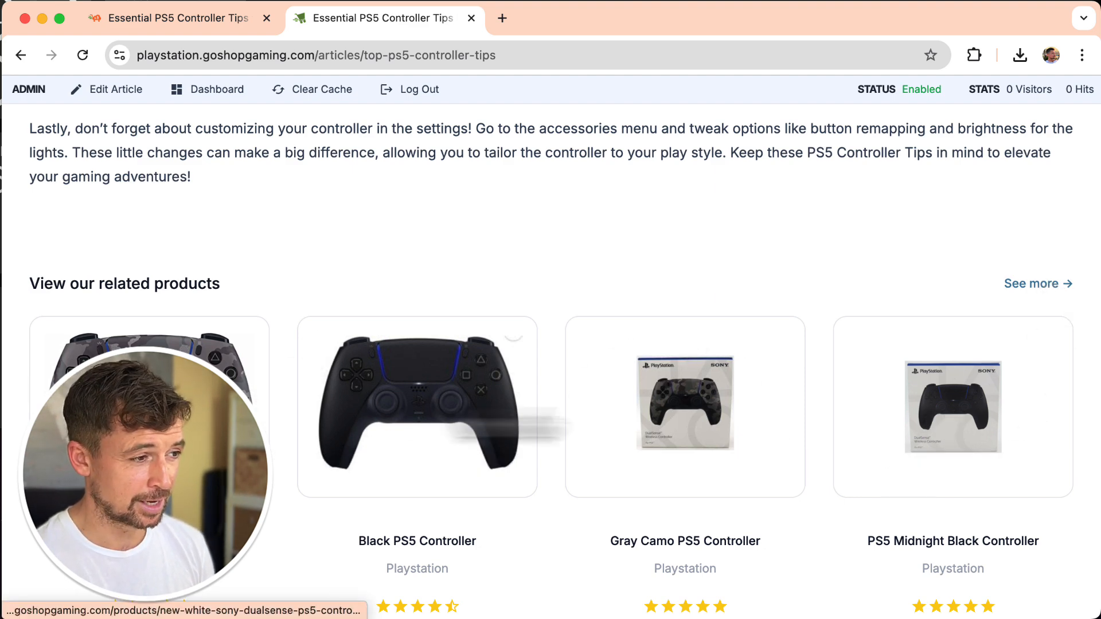
{"action": "key", "text": "ctrl+shift+Tab"}
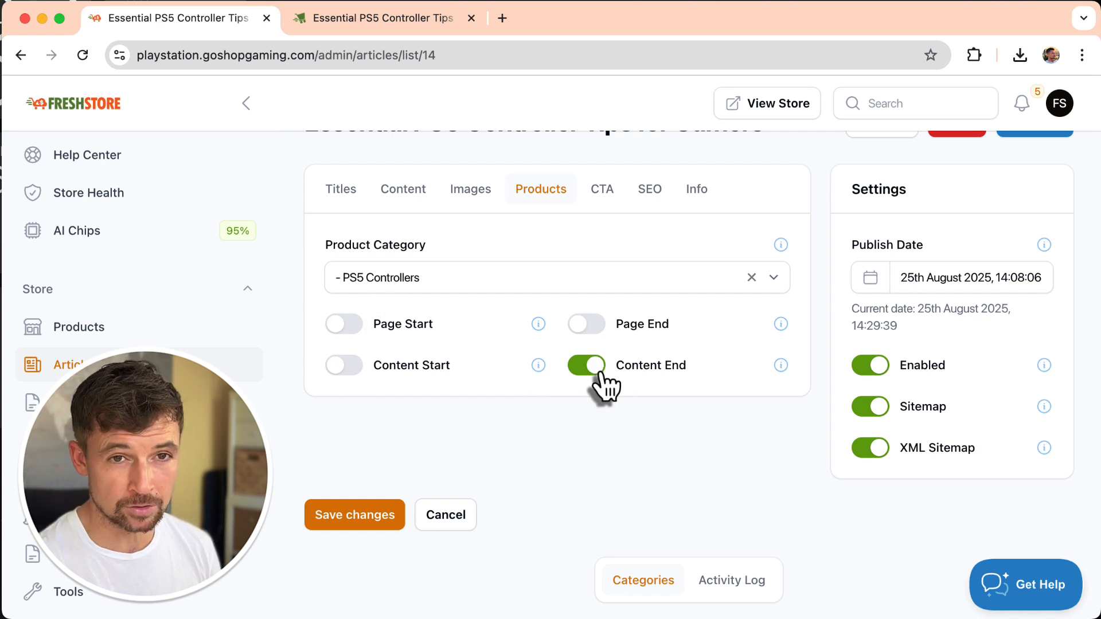
{"action": "mouse_move", "coordinate": [783, 325]}
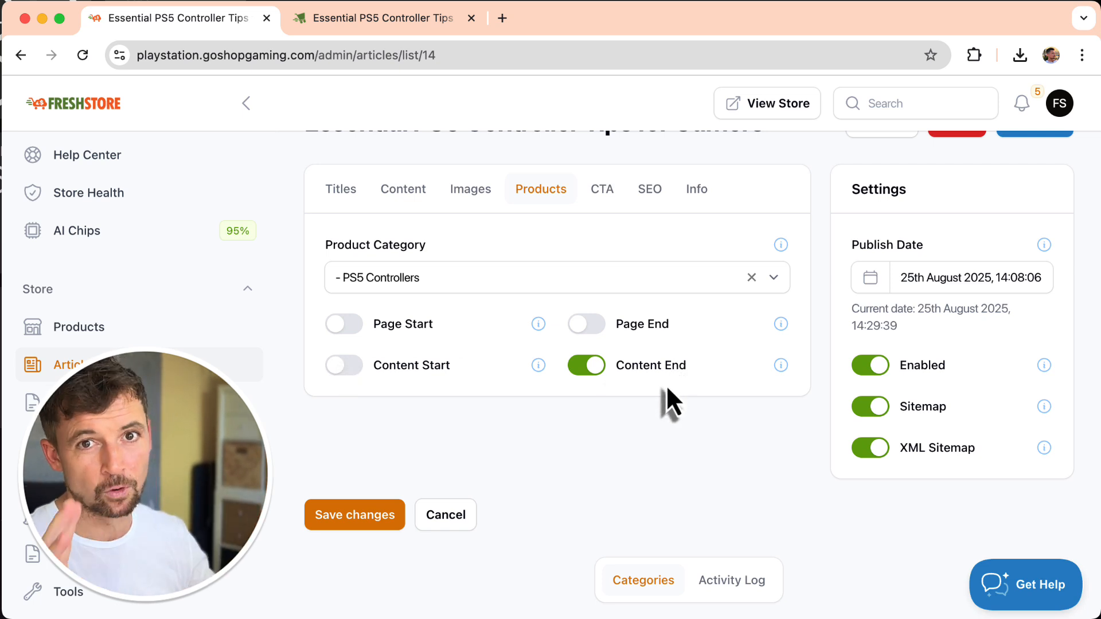
Step: Open the article's call-to-action settings and examine the Call To Action Link and Call To Action Text fields
{"action": "left_click", "coordinate": [610, 203]}
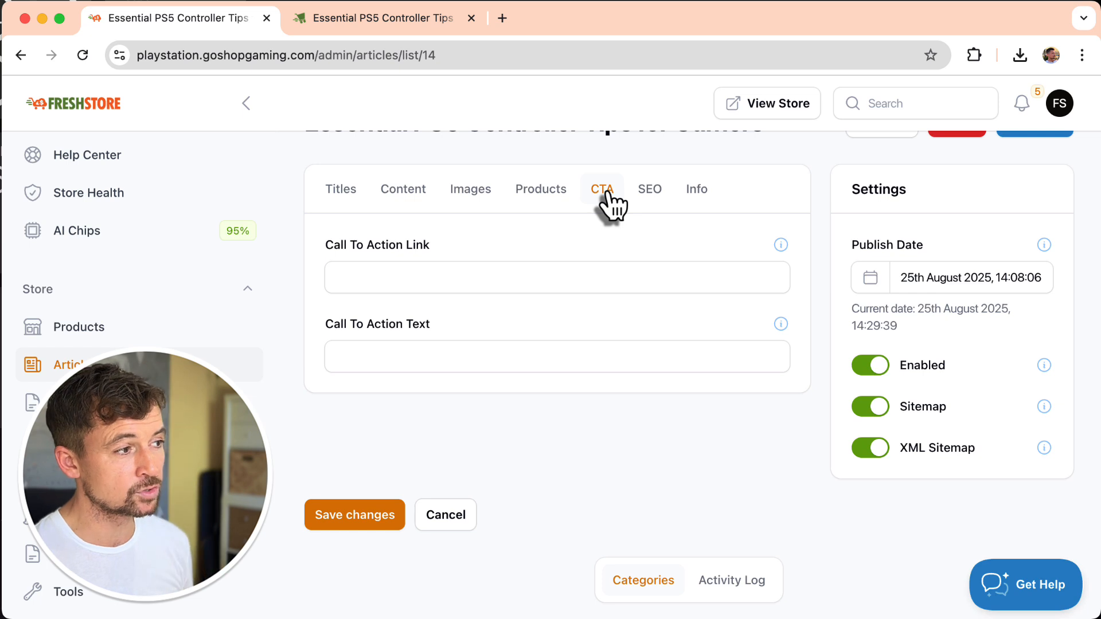
{"action": "left_click", "coordinate": [539, 281]}
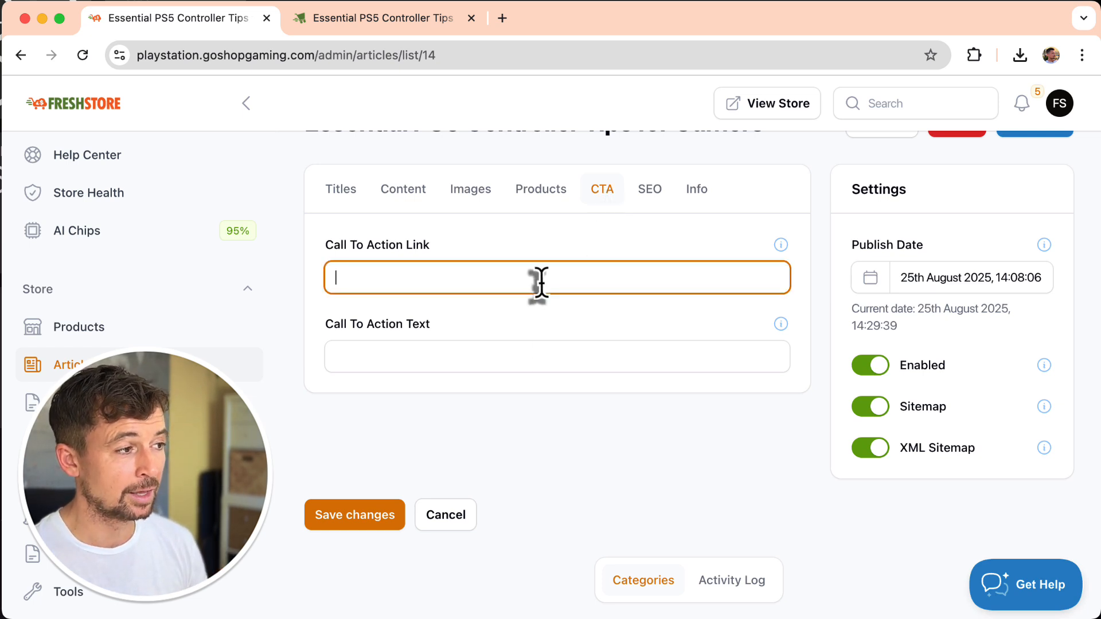
{"action": "left_click", "coordinate": [529, 351]}
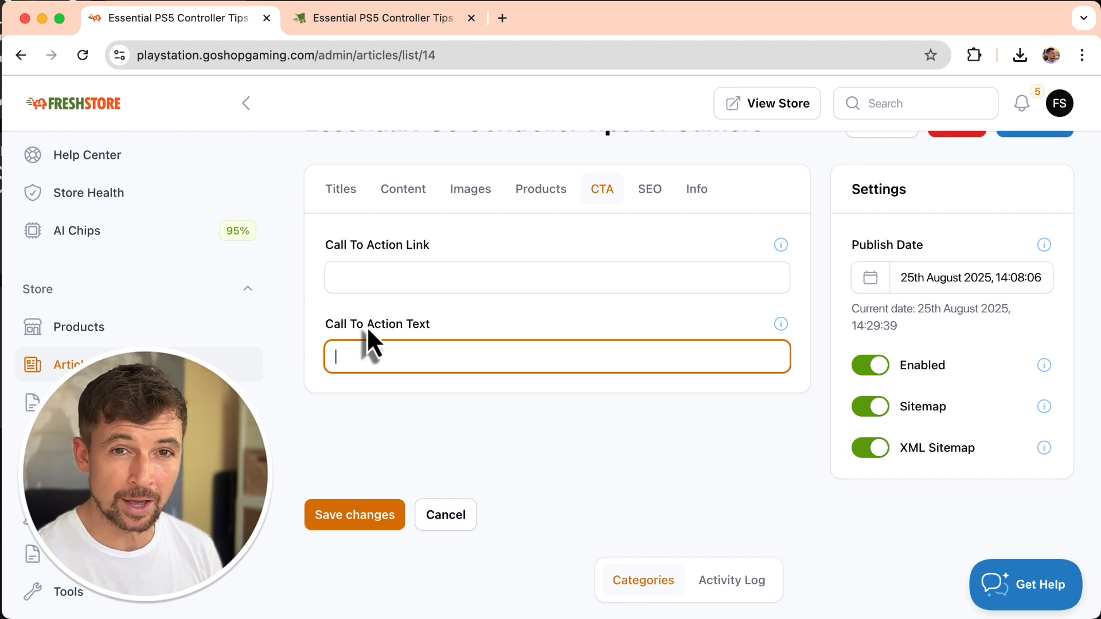
Step: Open the article's SEO settings and compare the slug and meta title with the published article's web address and page title
{"action": "left_click", "coordinate": [649, 188]}
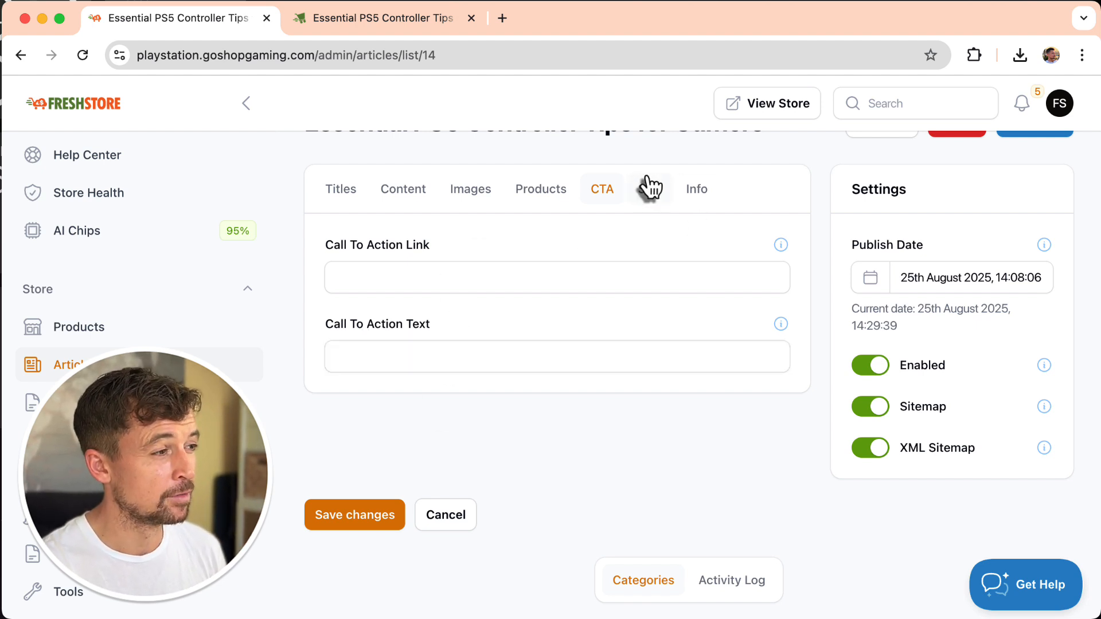
{"action": "left_click", "coordinate": [373, 18]}
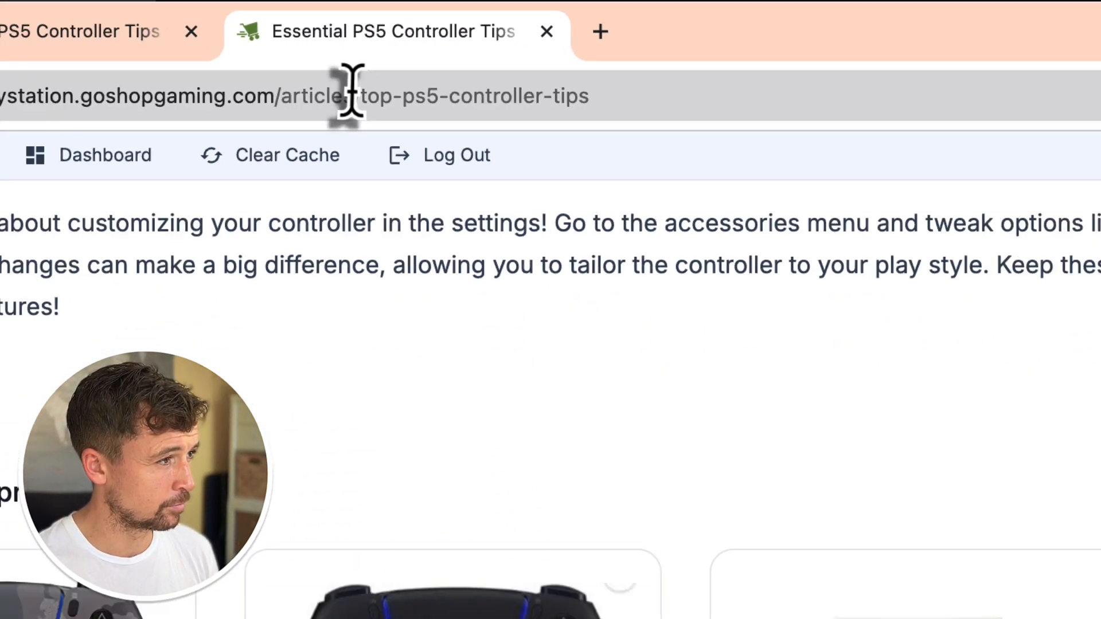
{"action": "key", "text": "ctrl+Tab"}
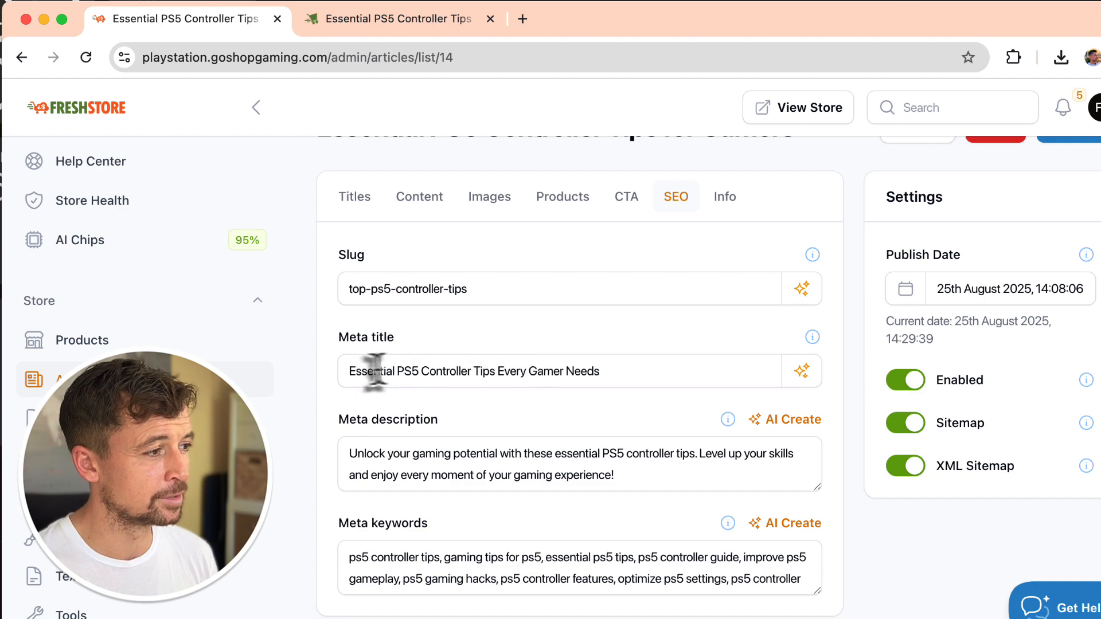
{"action": "left_click", "coordinate": [459, 17]}
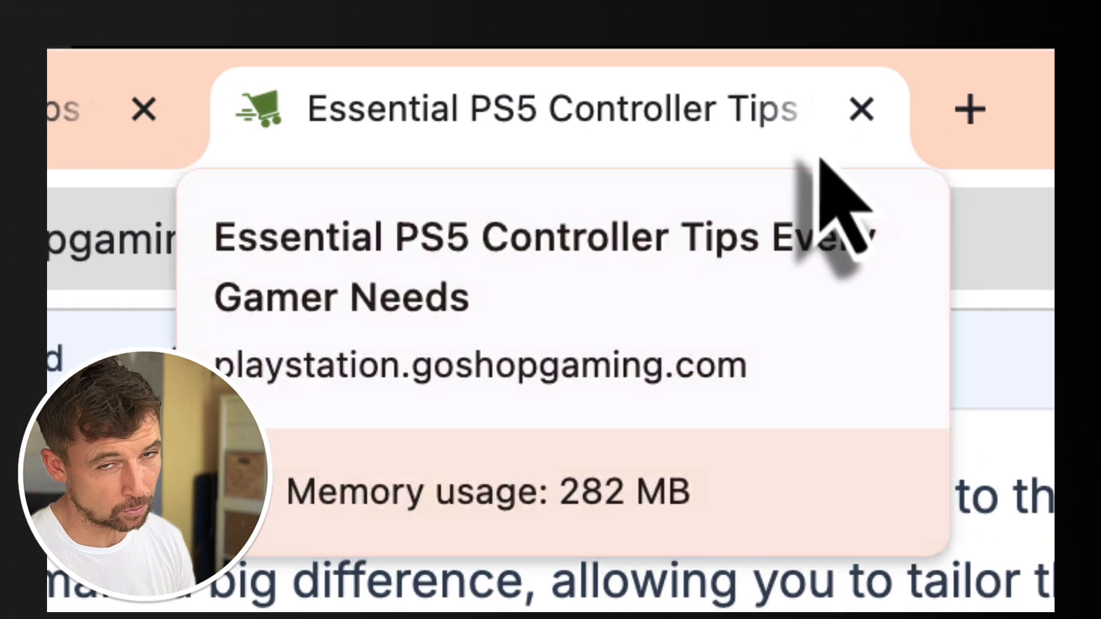
{"action": "key", "text": "ctrl+shift+Tab"}
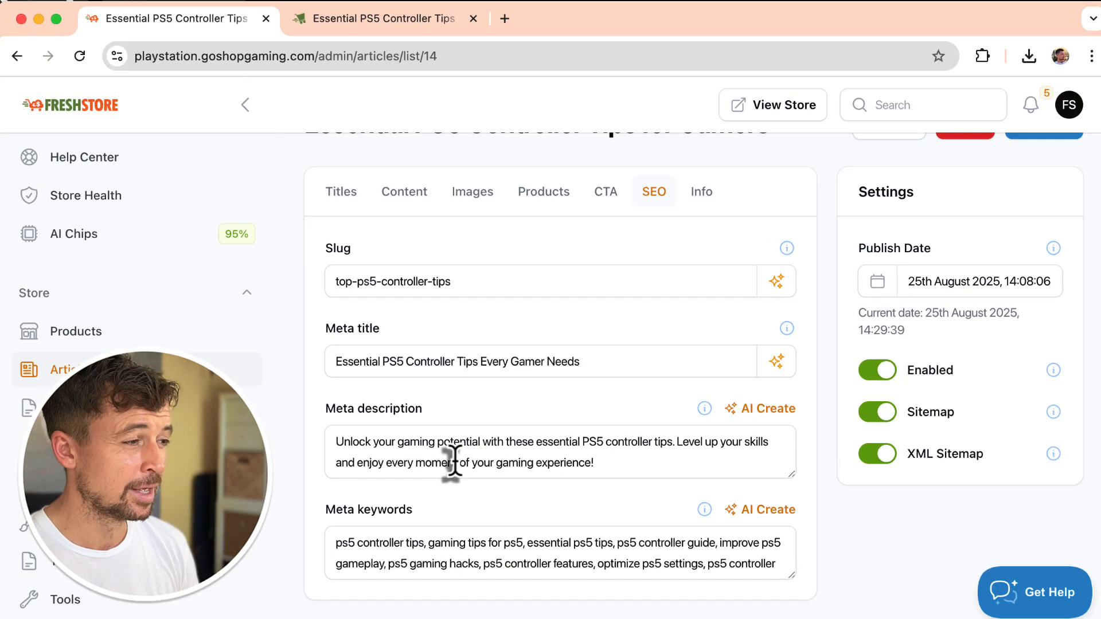
Step: Examine the article's meta description and meta keywords in the SEO settings
{"action": "triple_click", "coordinate": [453, 462]}
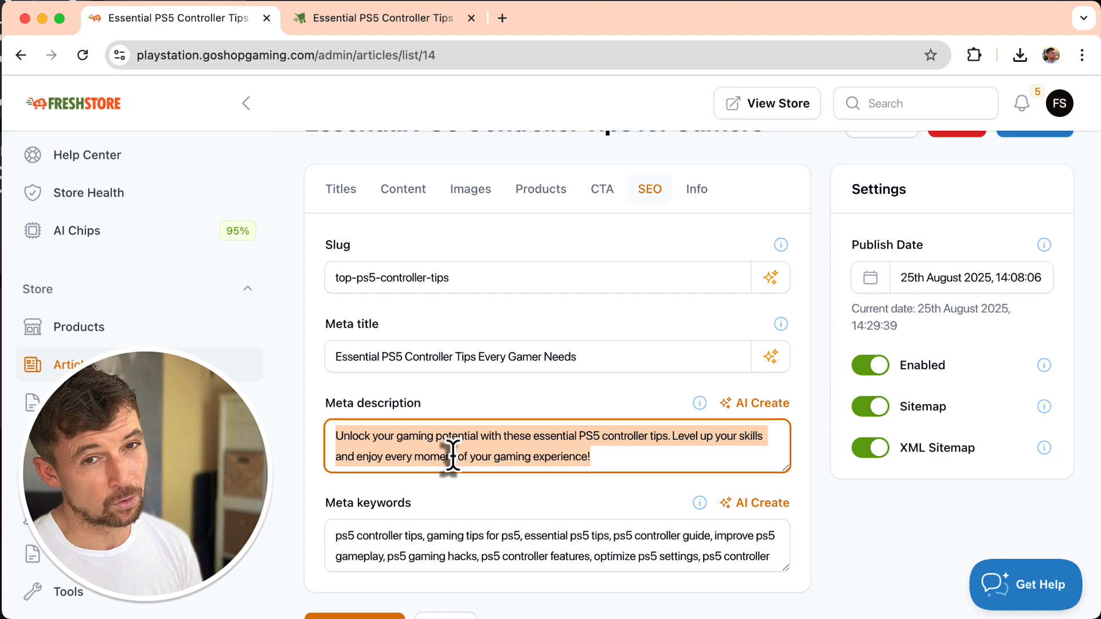
{"action": "scroll", "coordinate": [453, 457], "scroll_direction": "down", "scroll_amount": 3}
{"action": "left_click", "coordinate": [453, 441]}
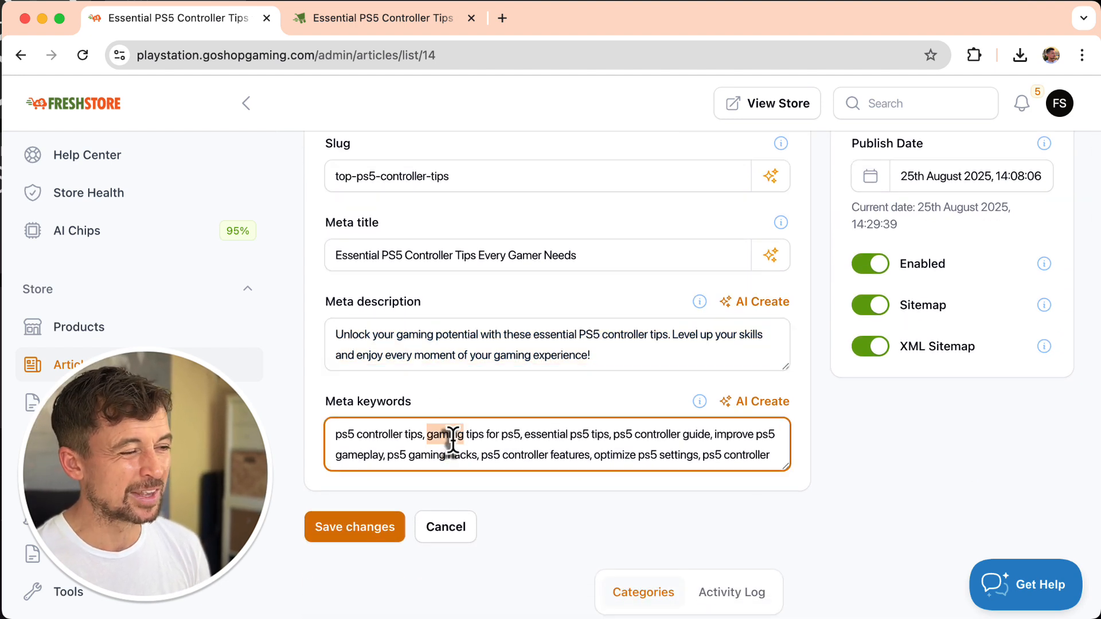
{"action": "triple_click", "coordinate": [453, 442]}
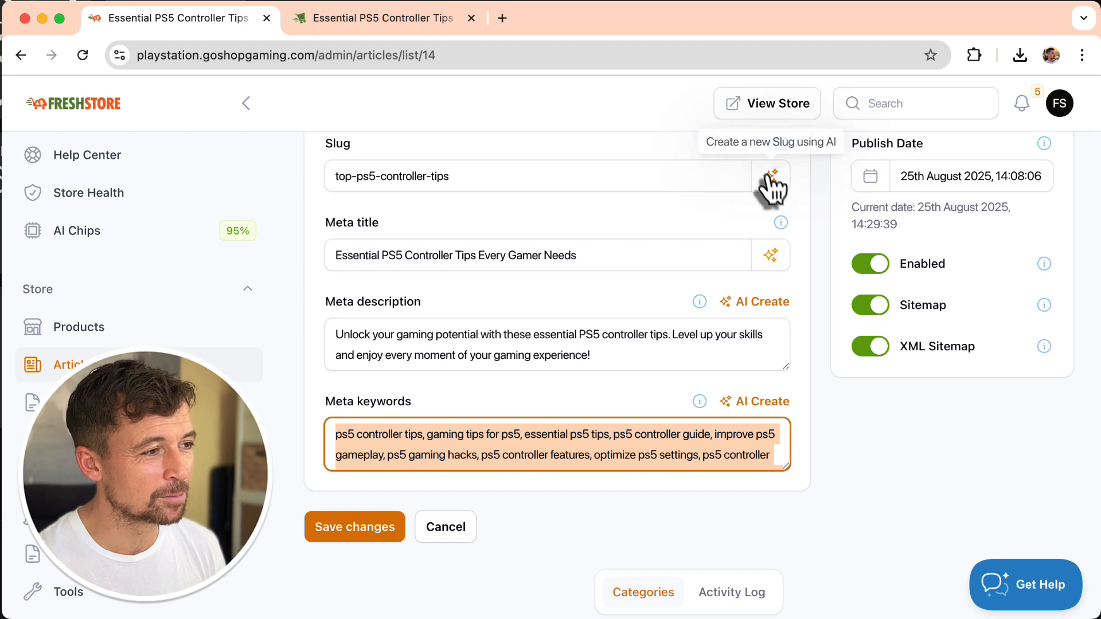
Step: Review the article's Info details, including creation, IndexNow and AI topic entries, and return to its title settings
{"action": "scroll", "coordinate": [740, 319], "scroll_direction": "up", "scroll_amount": 4}
{"action": "left_click", "coordinate": [699, 272]}
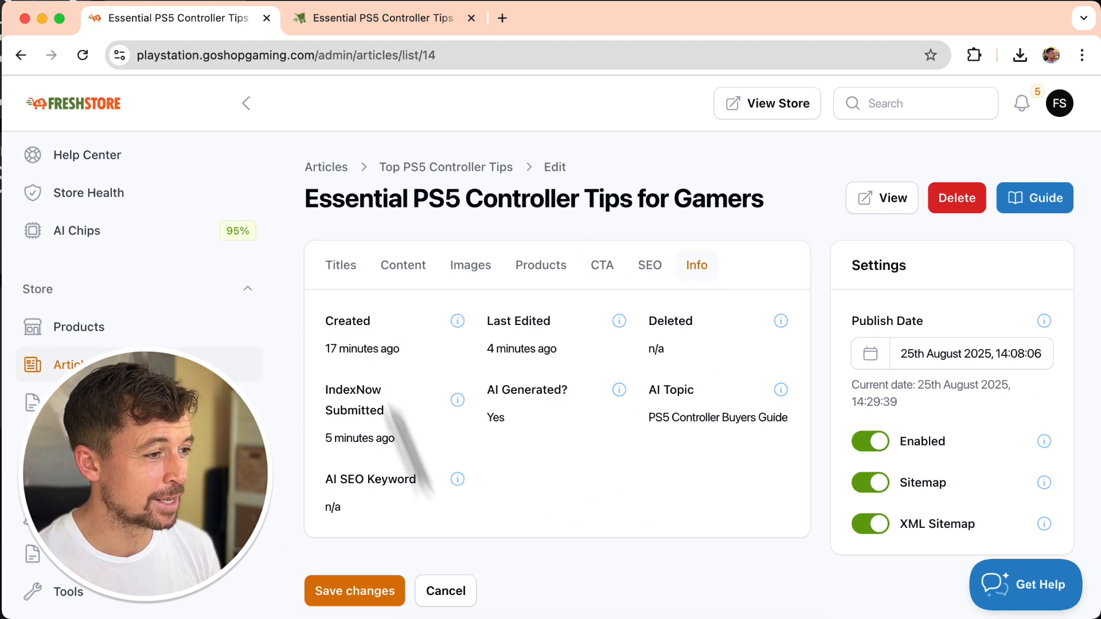
{"action": "scroll", "coordinate": [568, 451], "scroll_direction": "down", "scroll_amount": 1}
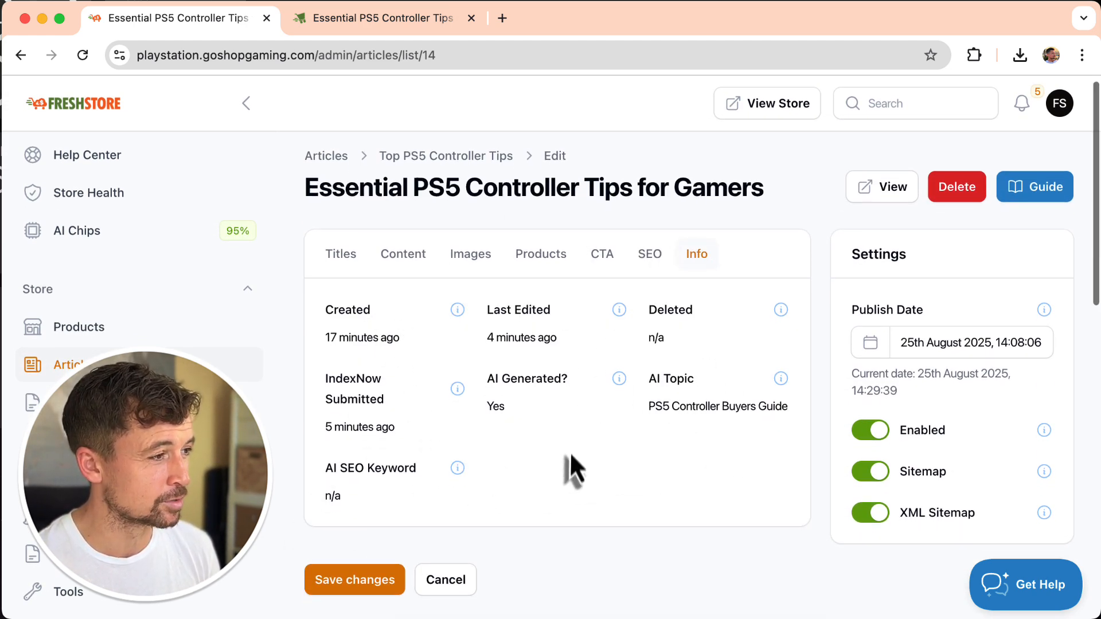
{"action": "left_click", "coordinate": [338, 263]}
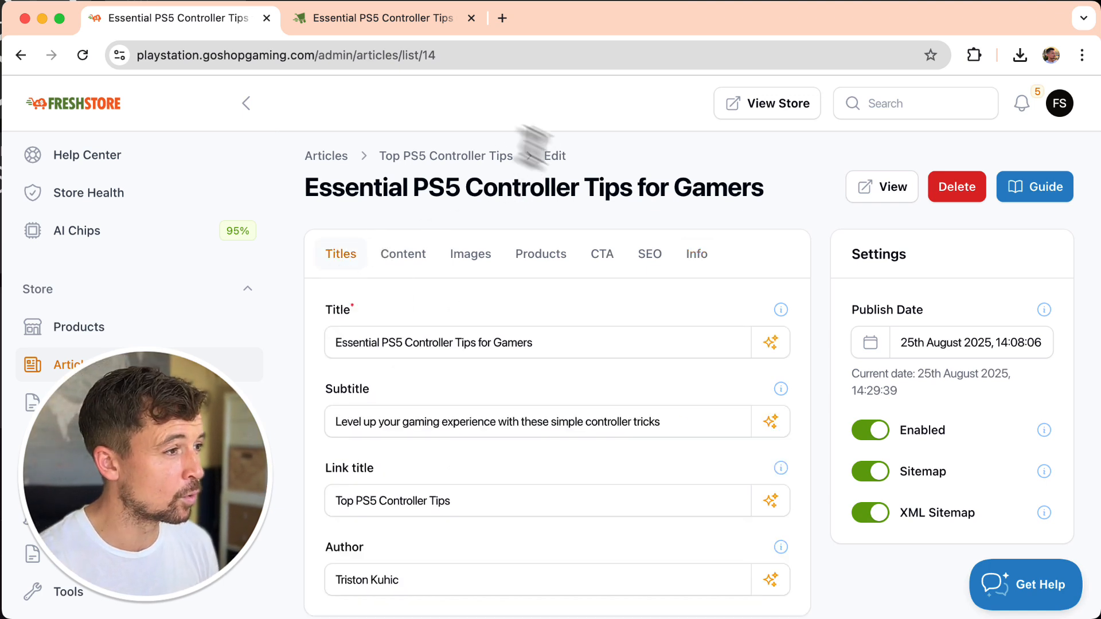
Step: Leave the article without saving, return to the articles list and open Best PS5 Headsets for Gamers on the storefront
{"action": "left_click", "coordinate": [335, 157]}
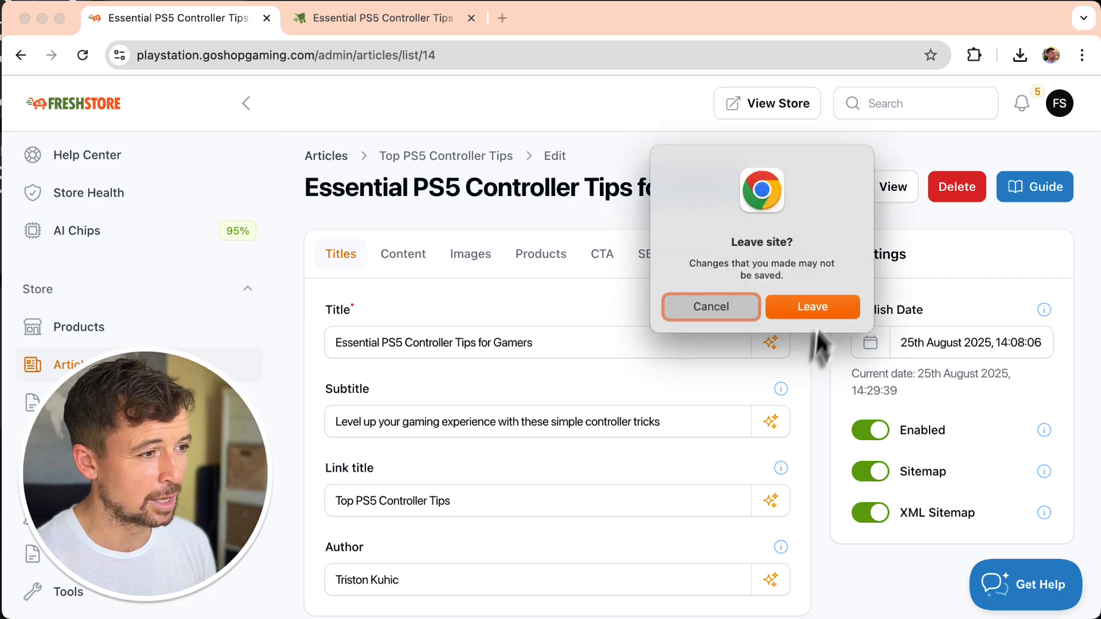
{"action": "left_click", "coordinate": [820, 308]}
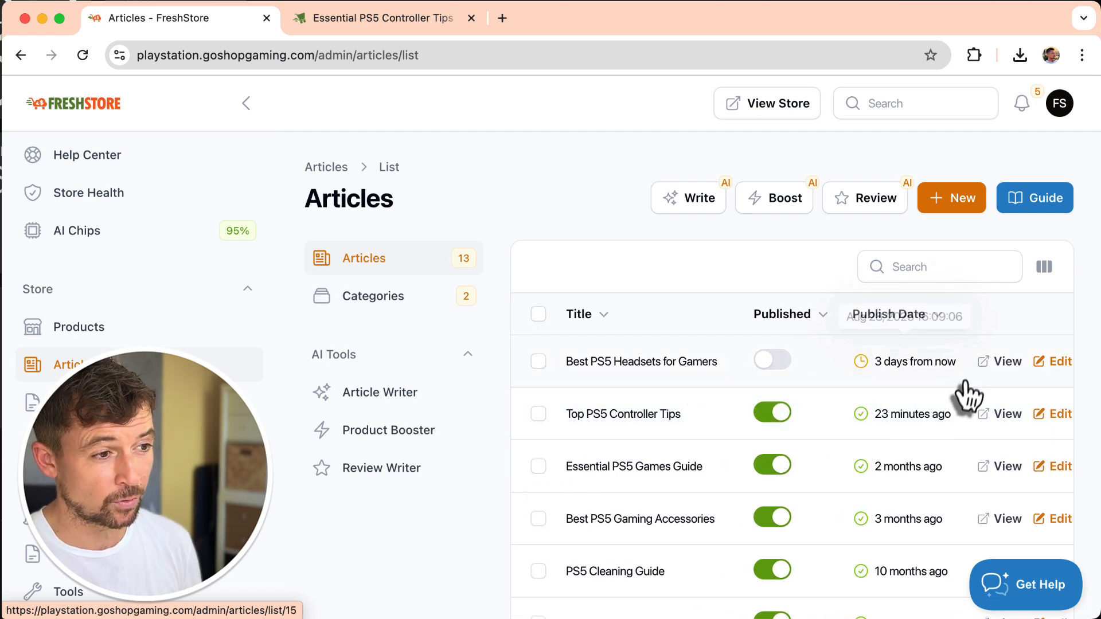
{"action": "left_click", "coordinate": [1013, 363]}
{"action": "key", "text": "ctrl+shift+Tab"}
{"action": "scroll", "coordinate": [959, 374], "scroll_direction": "right", "scroll_amount": 2}
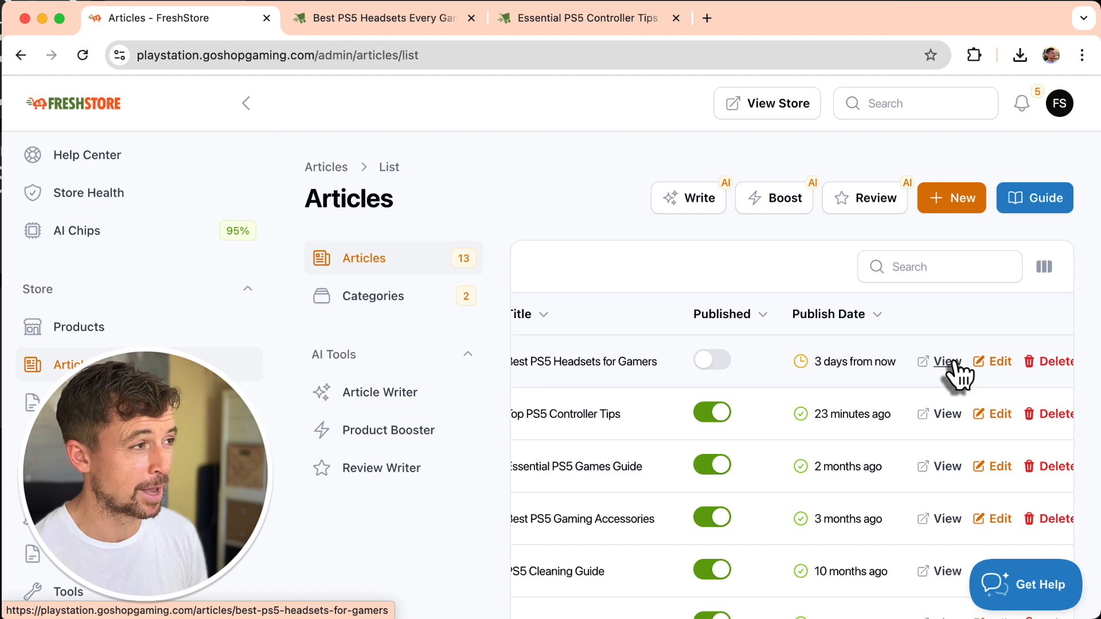
Step: Look through the headset article's header image, sections and embedded product recommendations, then return to the articles list
{"action": "key", "text": "ctrl+Tab"}
{"action": "scroll", "coordinate": [953, 361], "scroll_direction": "down", "scroll_amount": 5}
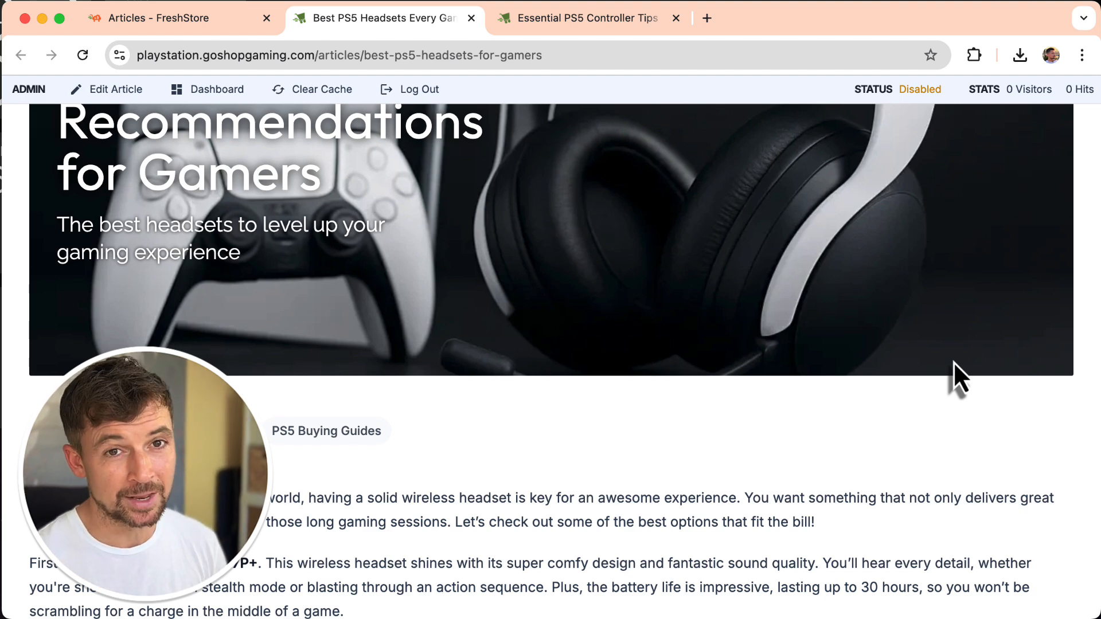
{"action": "scroll", "coordinate": [793, 484], "scroll_direction": "down", "scroll_amount": 20}
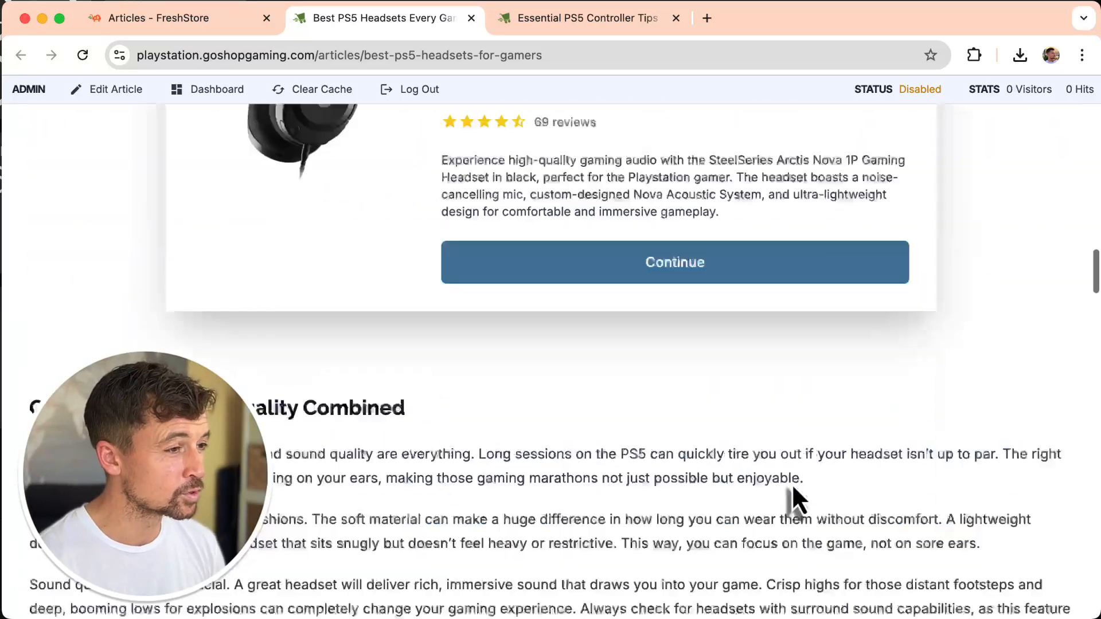
{"action": "scroll", "coordinate": [793, 488], "scroll_direction": "up", "scroll_amount": 4}
{"action": "scroll", "coordinate": [717, 381], "scroll_direction": "down", "scroll_amount": 15}
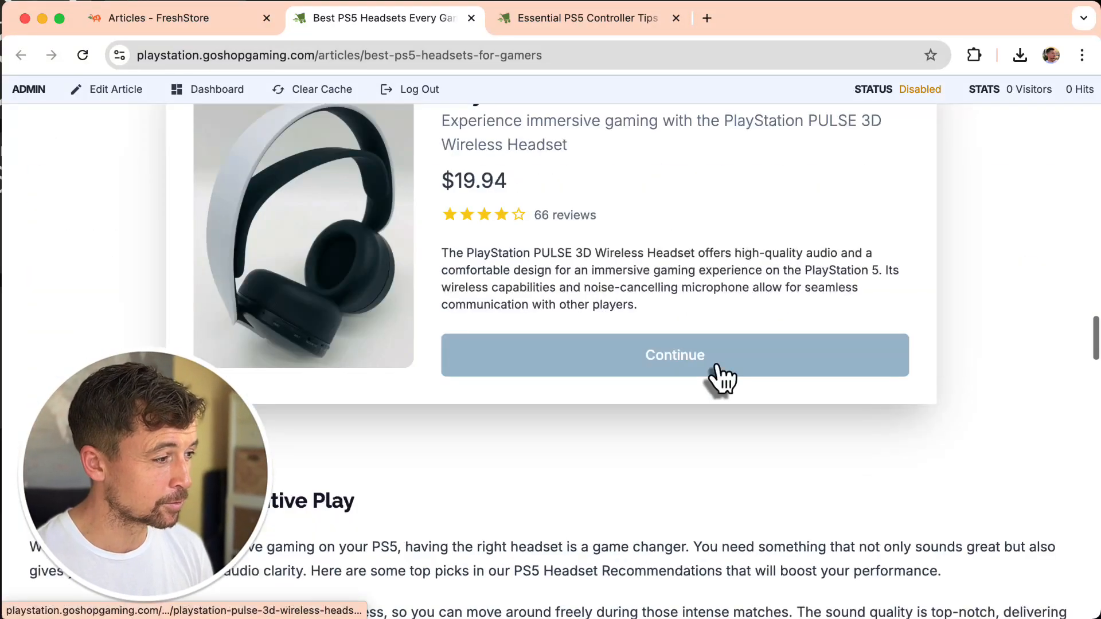
{"action": "scroll", "coordinate": [720, 380], "scroll_direction": "down", "scroll_amount": 5}
{"action": "scroll", "coordinate": [717, 373], "scroll_direction": "up", "scroll_amount": 15}
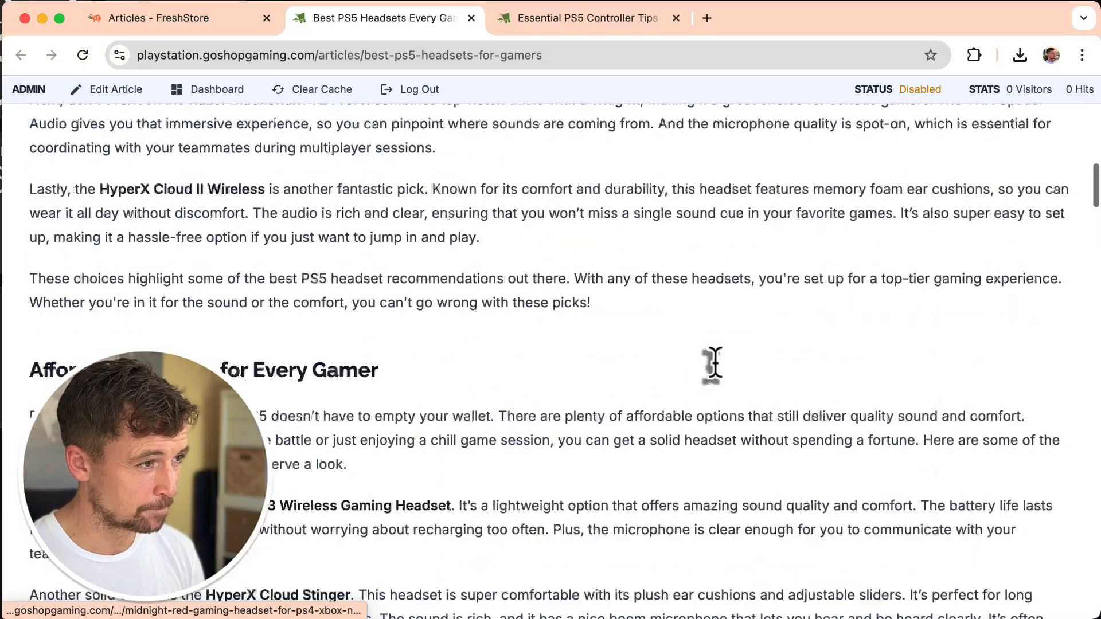
{"action": "scroll", "coordinate": [714, 364], "scroll_direction": "up", "scroll_amount": 20}
{"action": "key", "text": "ctrl+shift+Tab"}
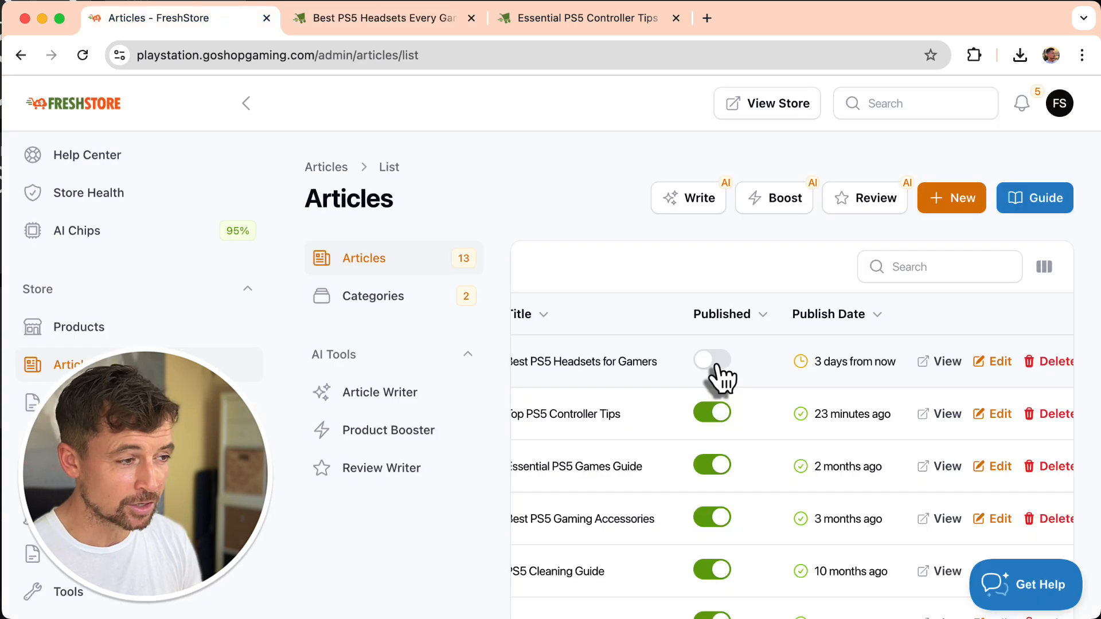